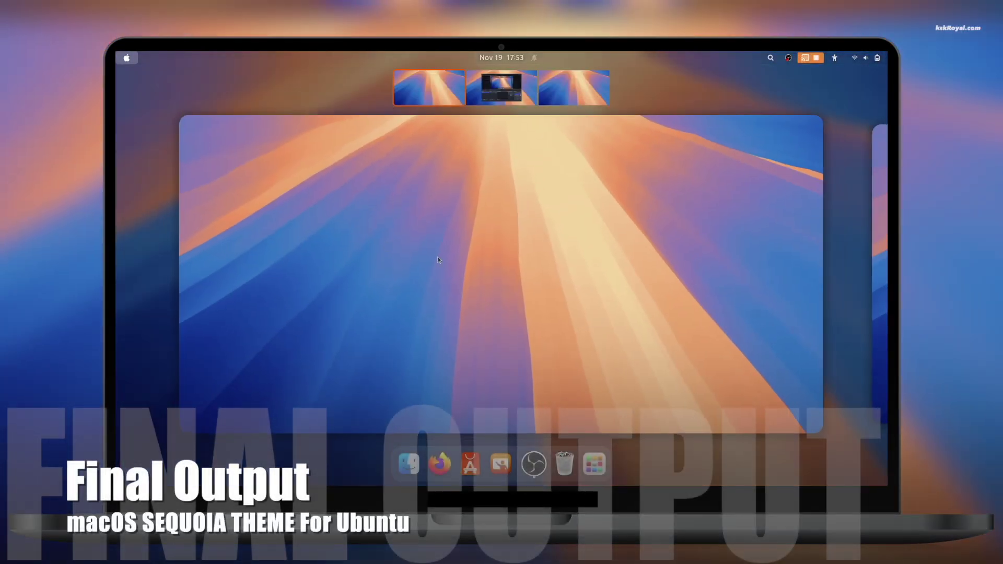
Step: Tour the app grid and quick settings, expanding the Wi-Fi list and Power Mode options
left_click(596, 464)
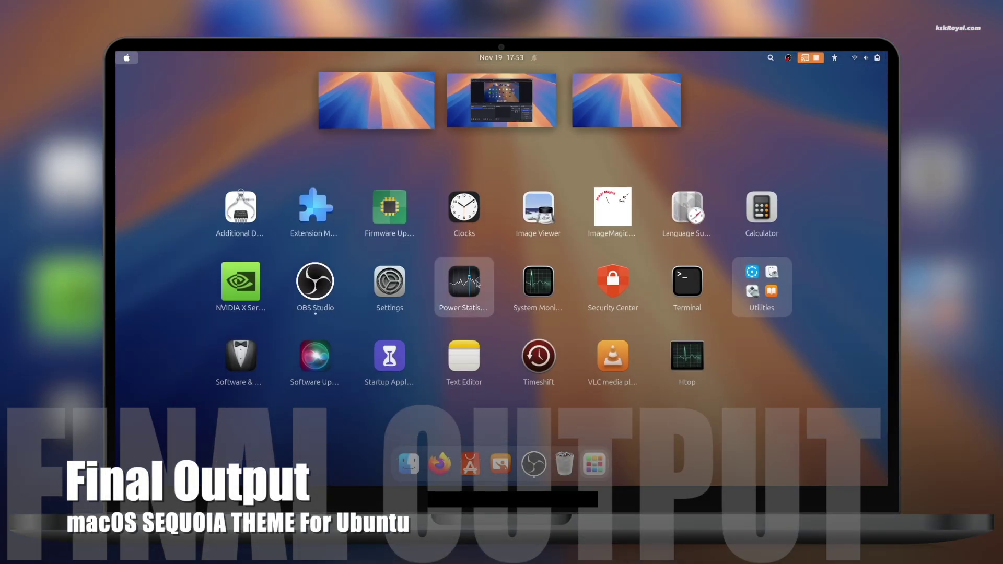
left_click(415, 152)
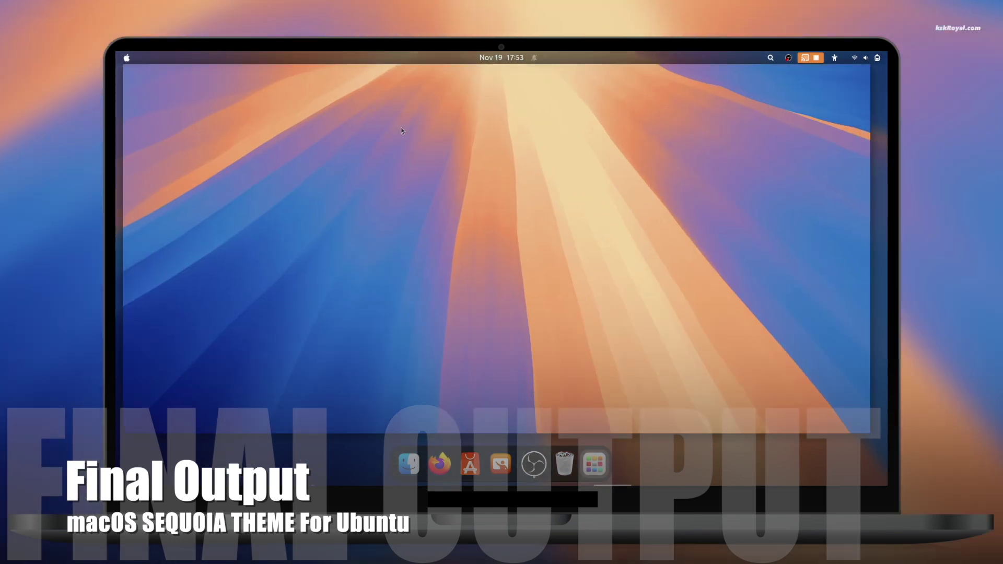
left_click(878, 58)
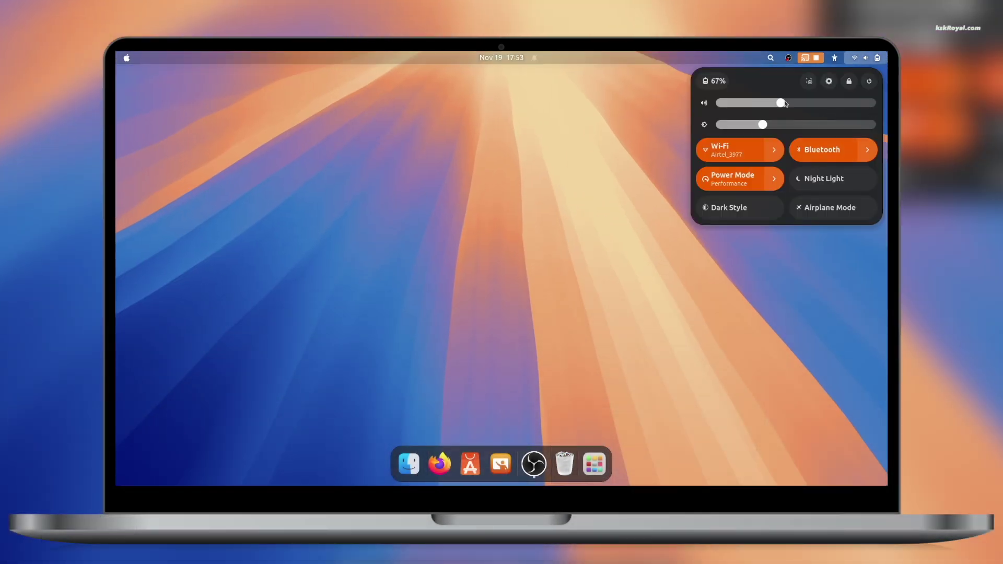
left_click(774, 150)
left_click(773, 150)
left_click(774, 178)
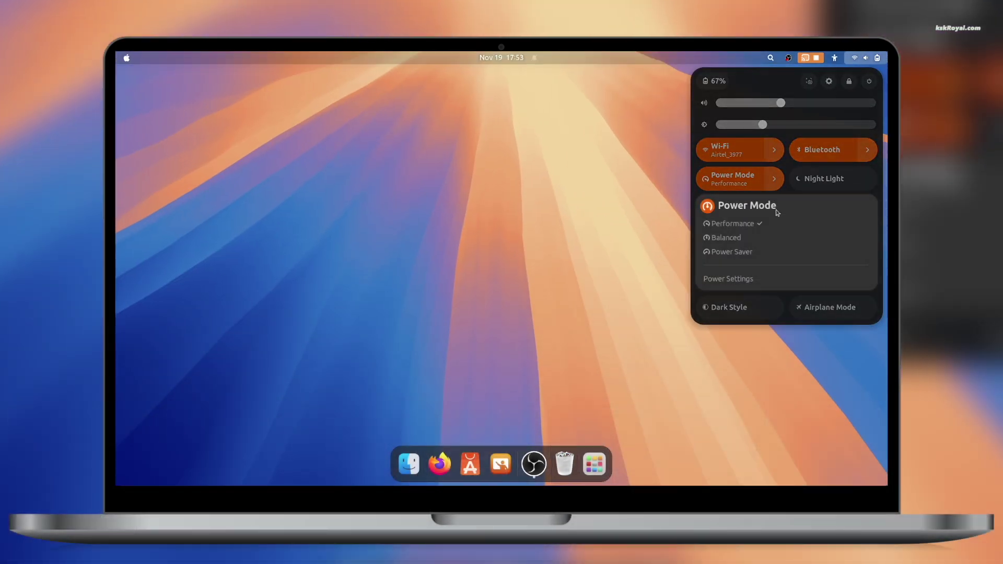
left_click(757, 86)
left_click(574, 311)
Step: Search 'ca' in the app search to launch Calculator, then close it
key("super+space")
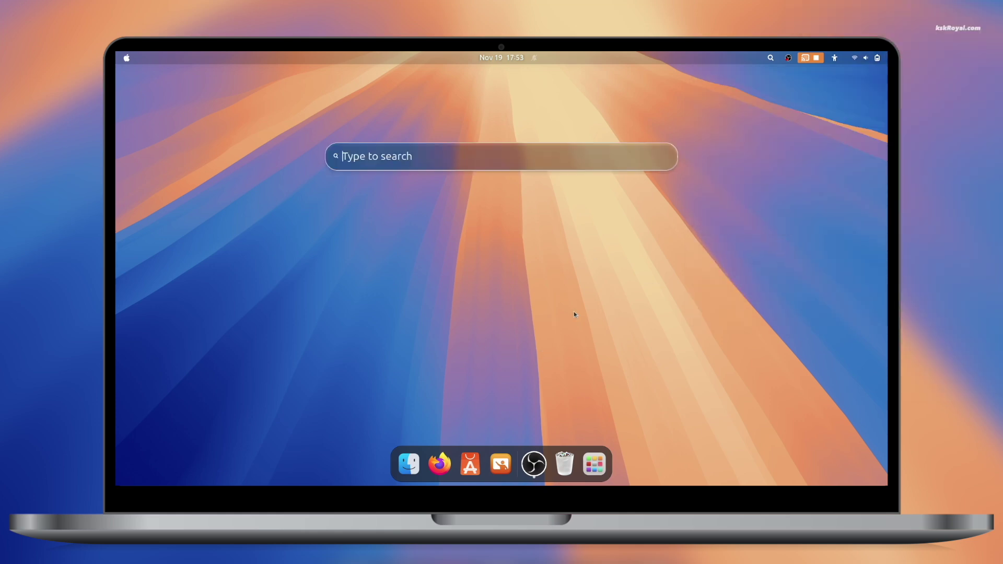
type("ca")
scroll(529, 227, "down", 3)
scroll(529, 227, "up", 3)
left_click(363, 200)
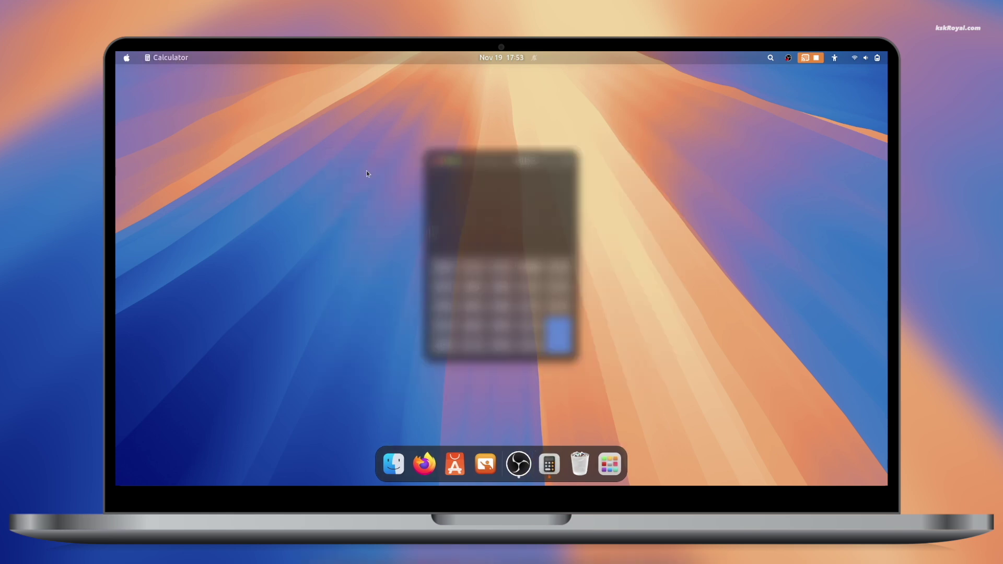
left_click(436, 160)
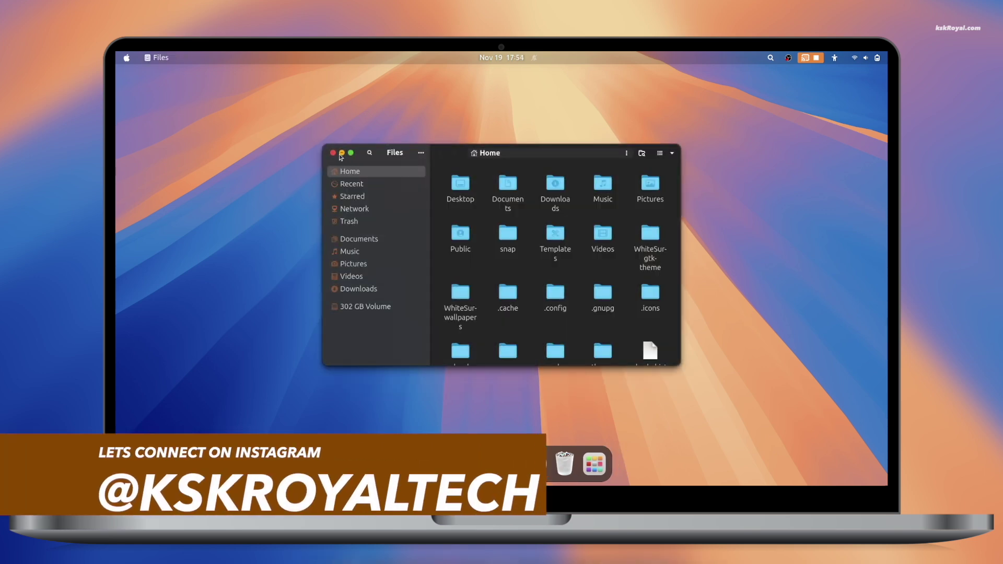
Step: Minimise and restore the Files window, then launch Firefox from the dock
left_click(341, 153)
left_click(409, 463)
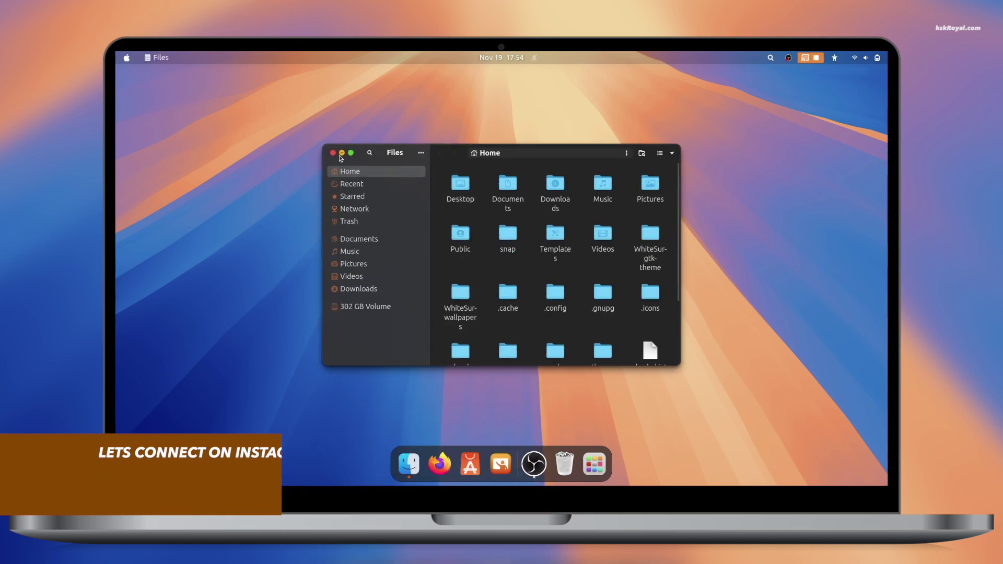
left_click(342, 153)
left_click(439, 462)
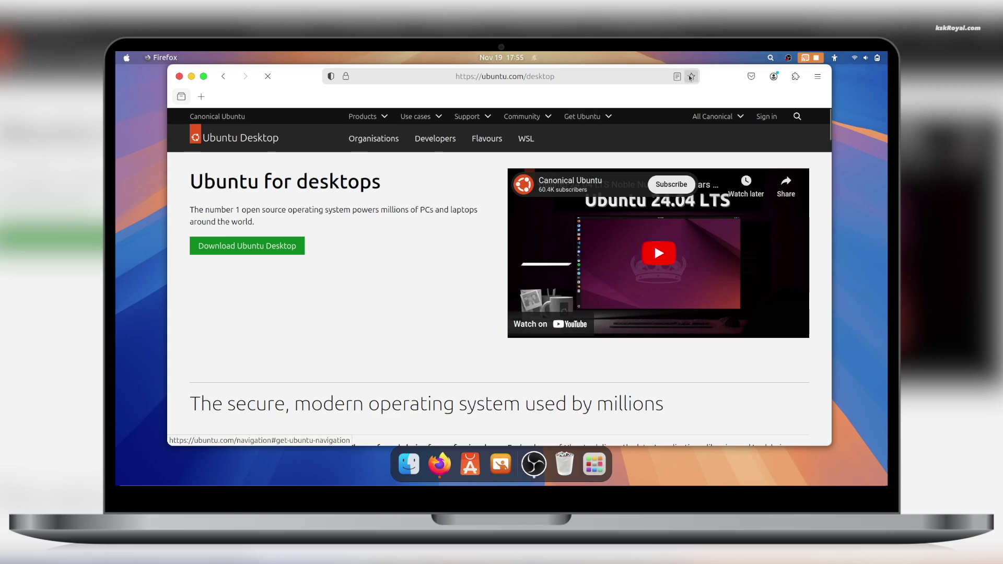
Step: Drag Firefox to show wobbly windows, then Alt-Tab through Firefox, Terminal, Text Editor and Files in coverflow
mouse_move(720, 70)
left_mouse_down()
mouse_move(710, 78)
mouse_move(781, 67)
mouse_move(776, 58)
mouse_move(727, 105)
mouse_move(709, 79)
left_mouse_up()
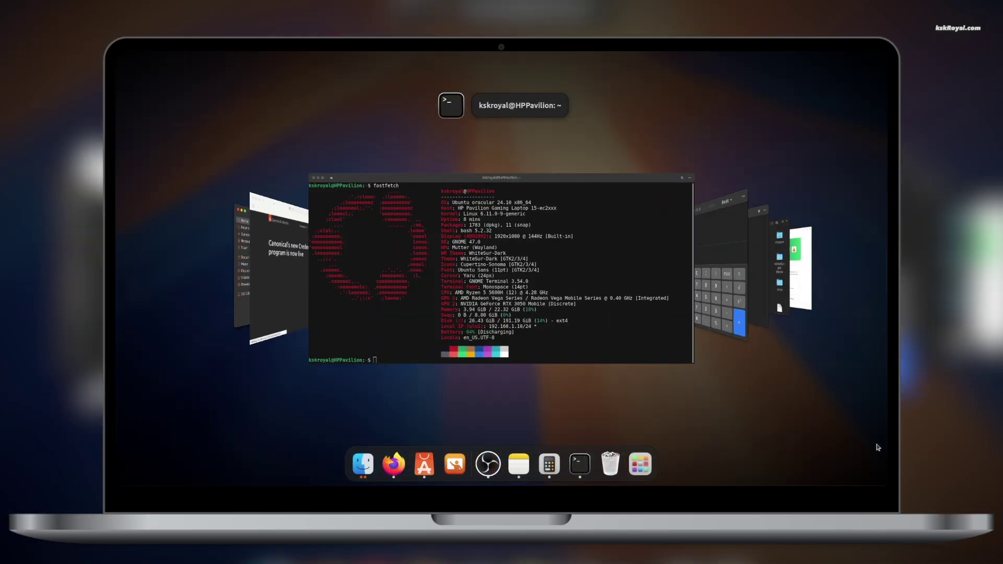
key("alt+Tab")
key("alt+Tab")
key("alt+Tab")
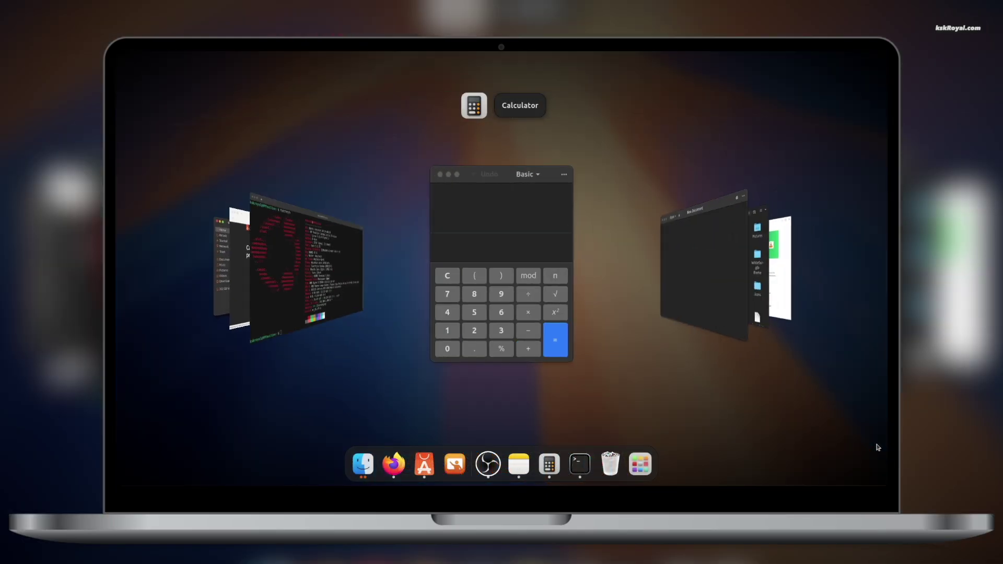
key("alt+Tab")
key("alt+Tab")
key("alt+Tab")
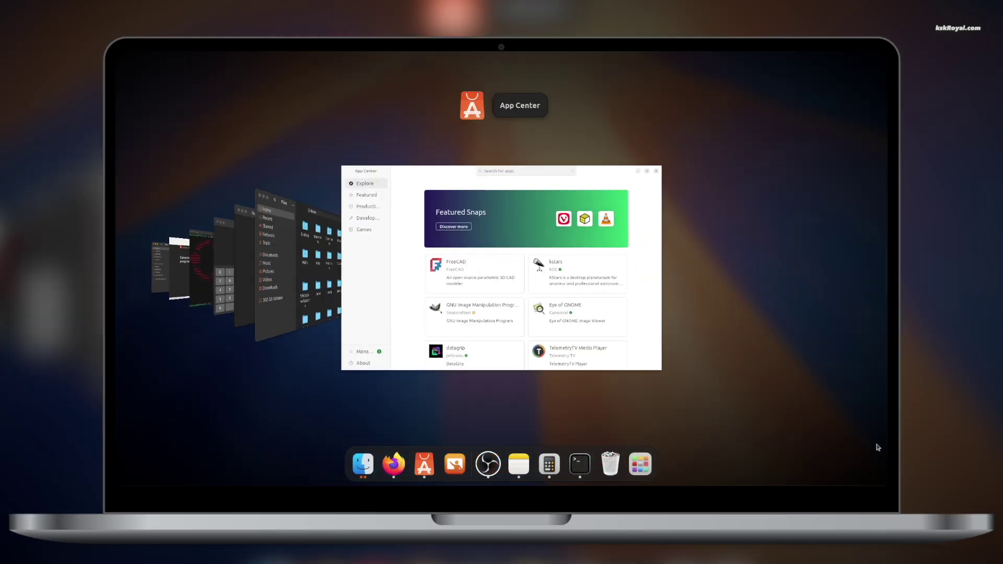
key("alt+Tab")
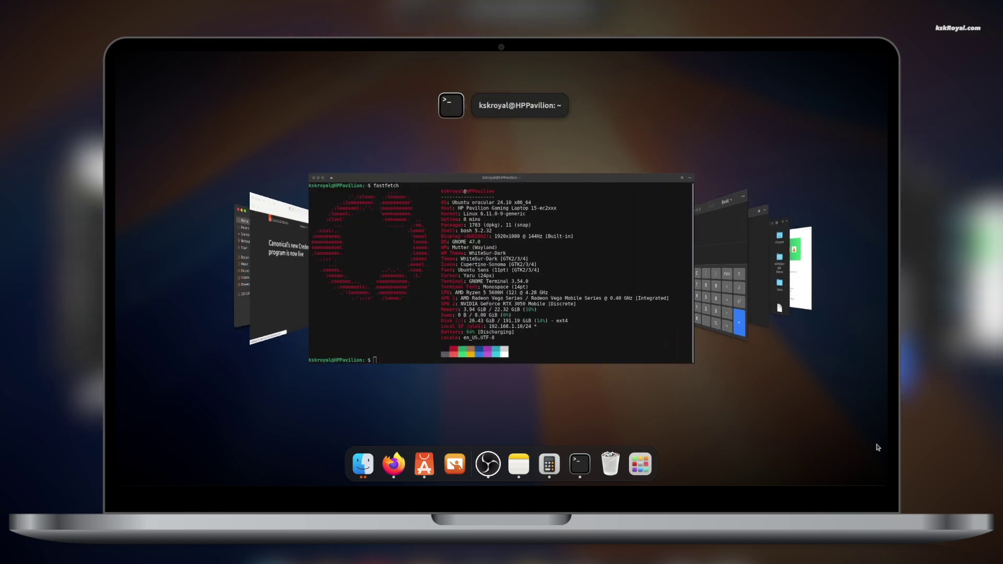
key("alt+Tab")
key("alt+Tab")
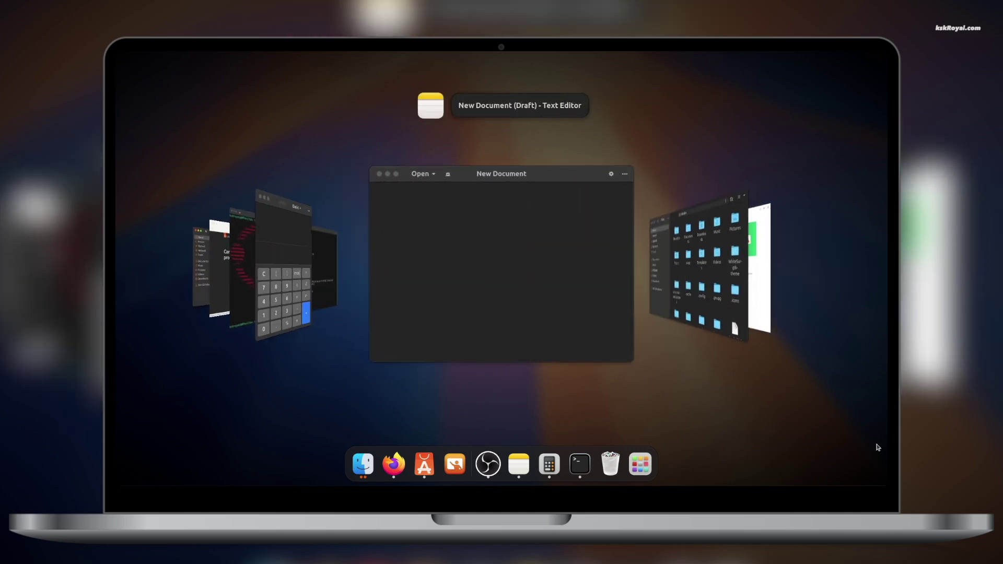
key("alt+Tab")
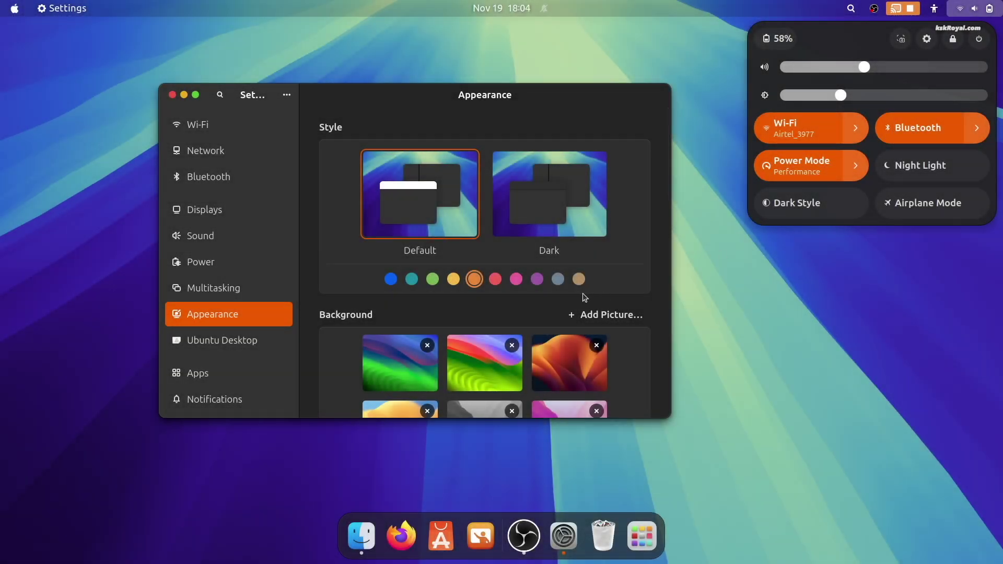
Step: Try the green accent colour, then switch to pink, previewing each in quick settings
left_click(441, 307)
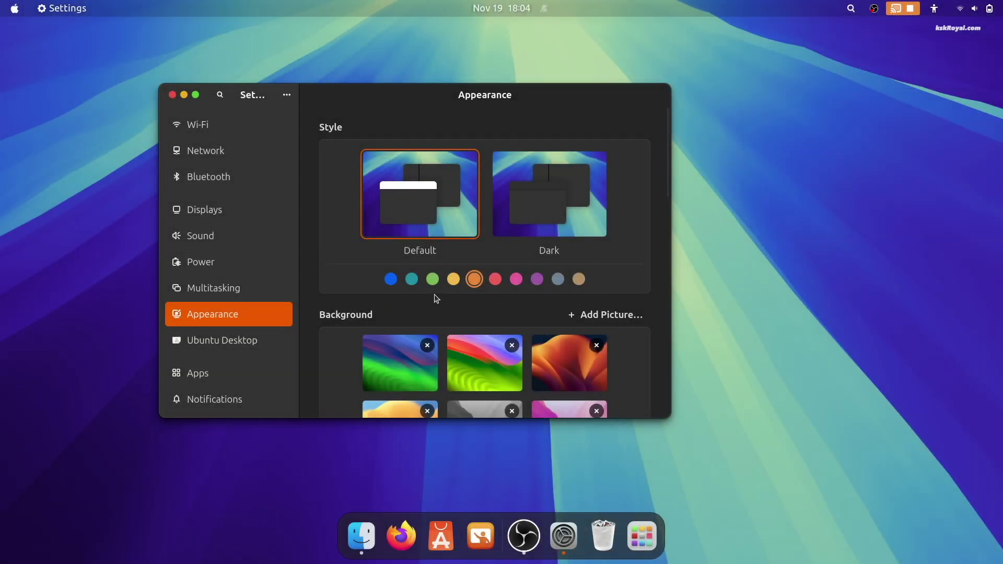
left_click(433, 279)
left_click(991, 7)
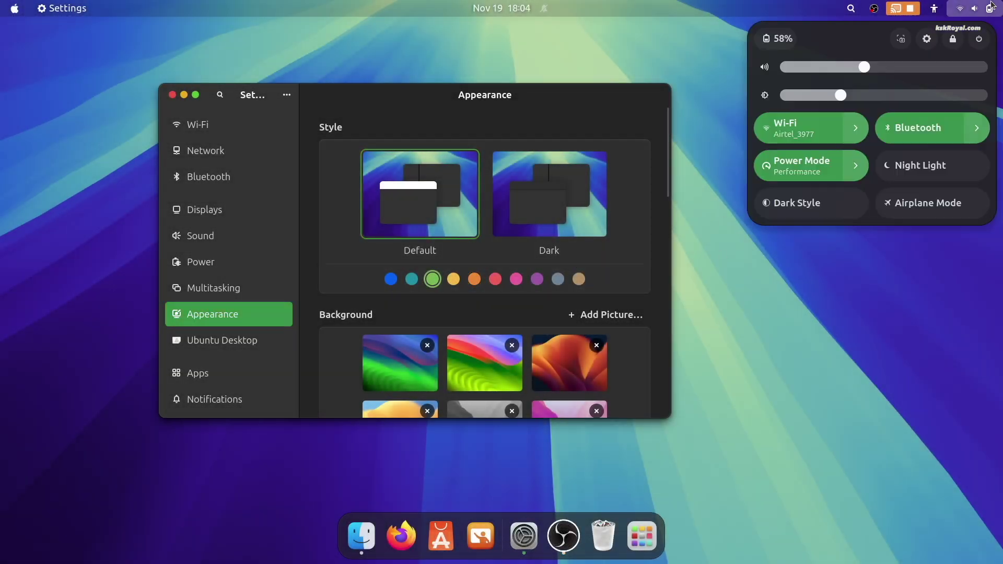
left_click(521, 302)
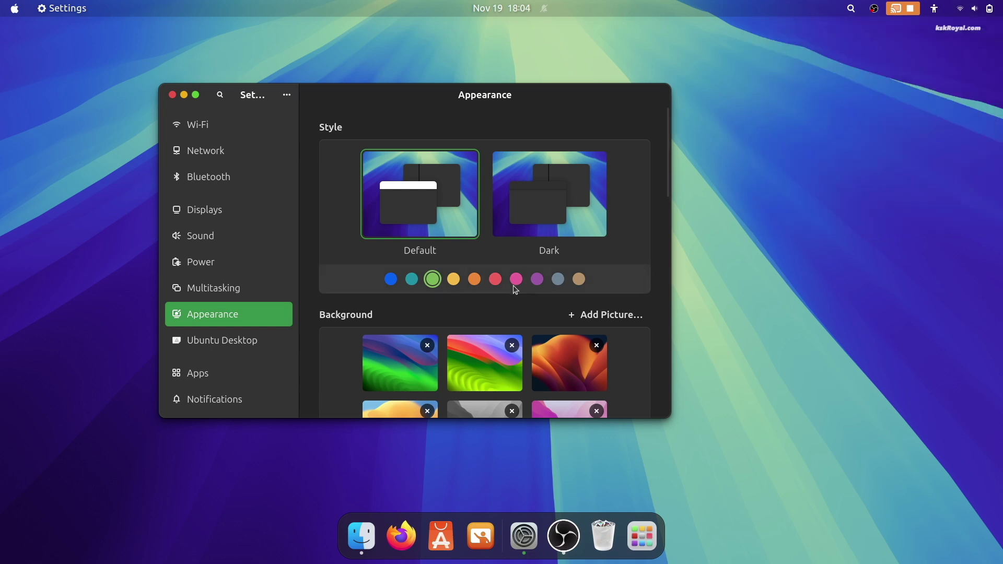
left_click(516, 279)
left_click(991, 9)
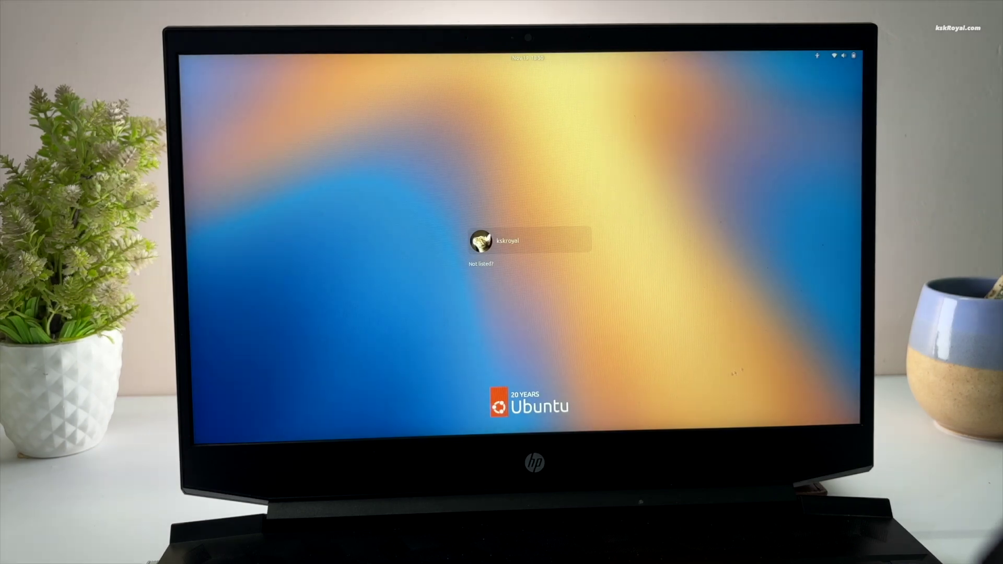
Step: Pick the user on the login screen, keep the Ubuntu session, and sign in
left_click(543, 255)
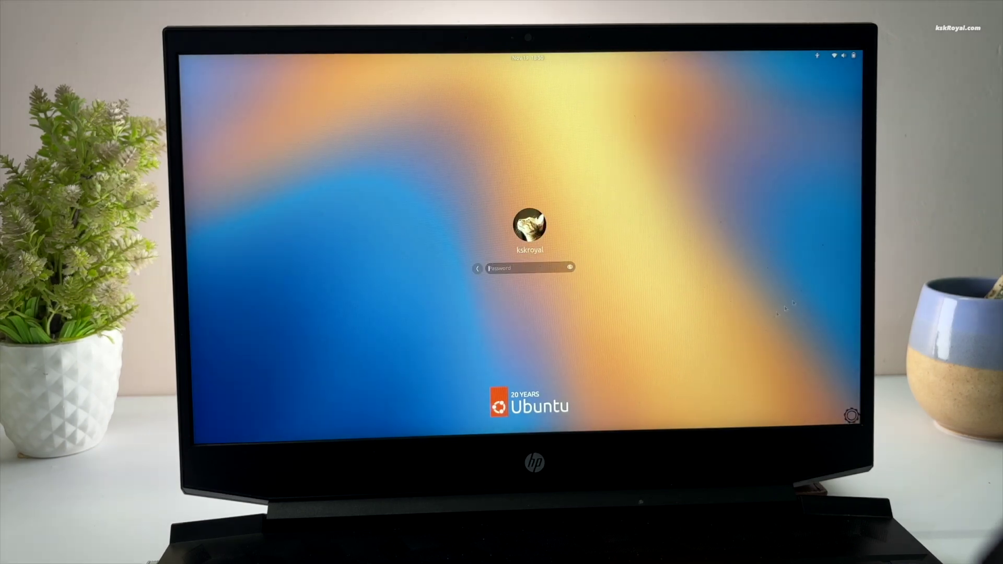
left_click(851, 415)
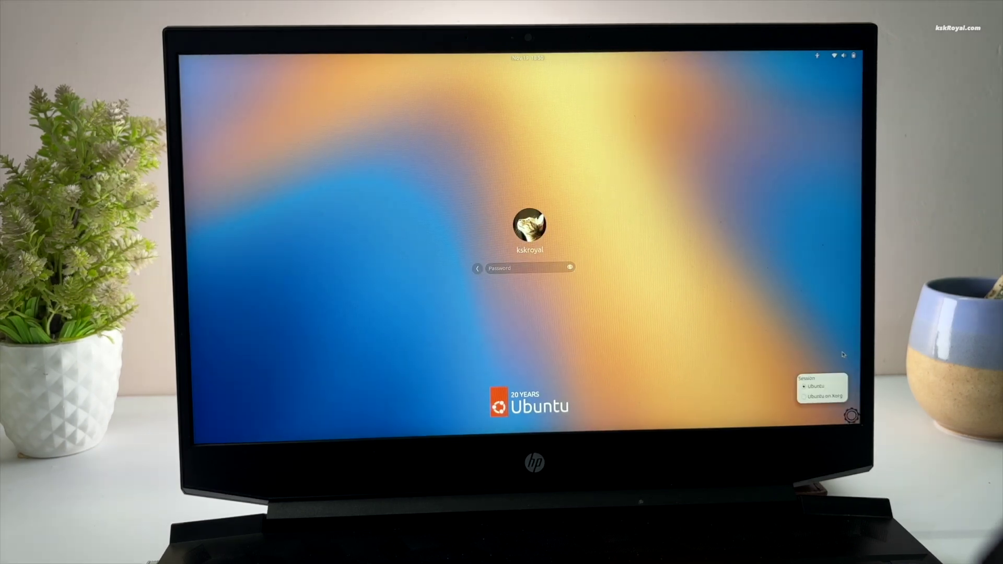
left_click(590, 279)
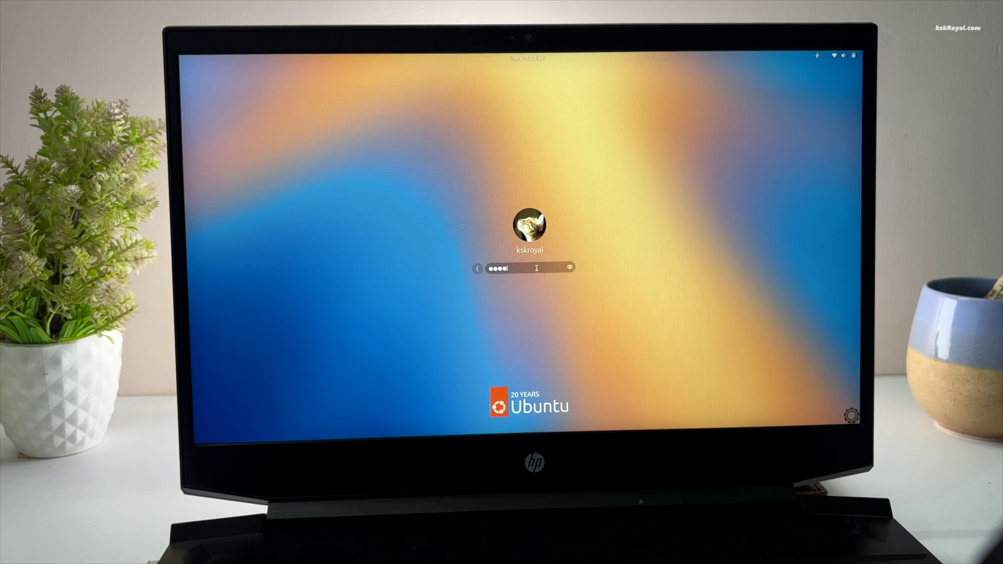
key("Return")
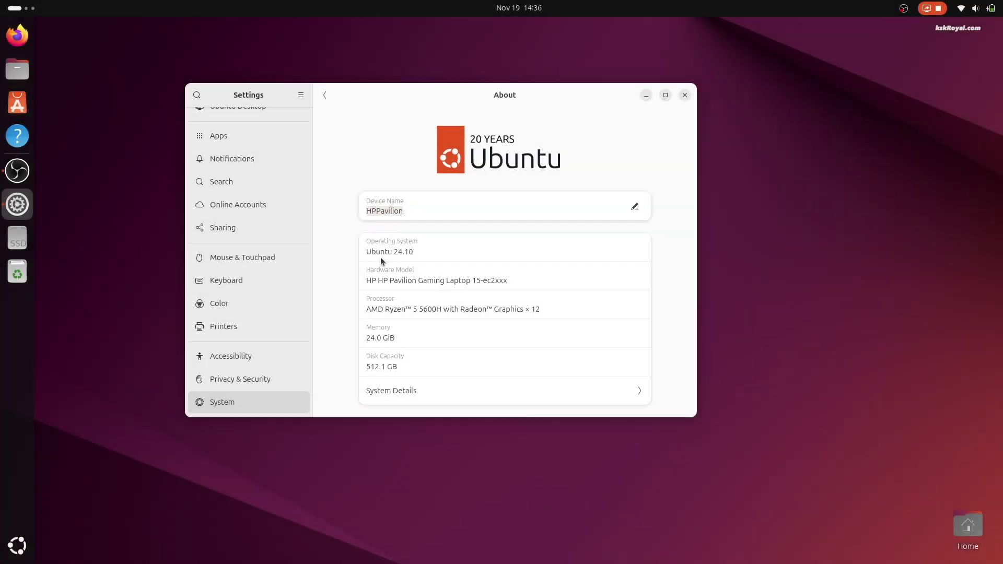
Step: Select the OS name Ubuntu 24.10 on the About page and open System Details
triple_click(381, 255)
left_click(626, 397)
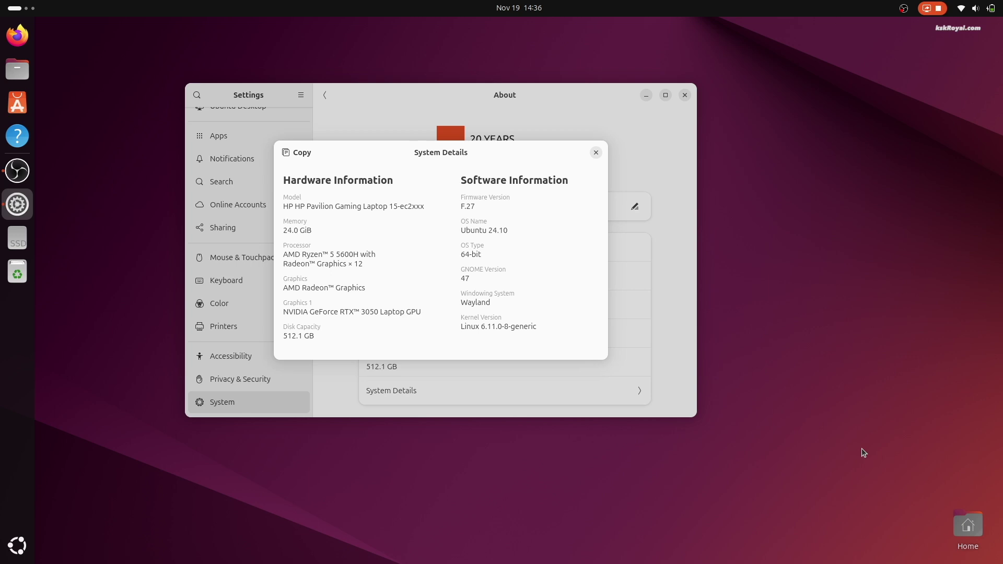
Step: Close System Details and Settings, then open a maximised Terminal with enlarged text
left_click(595, 153)
left_click(685, 95)
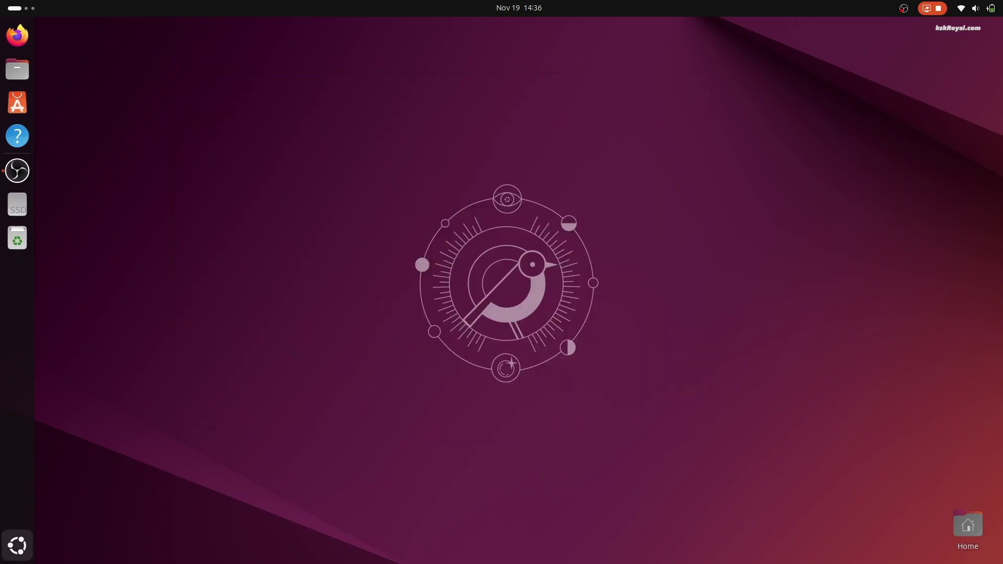
left_click(17, 546)
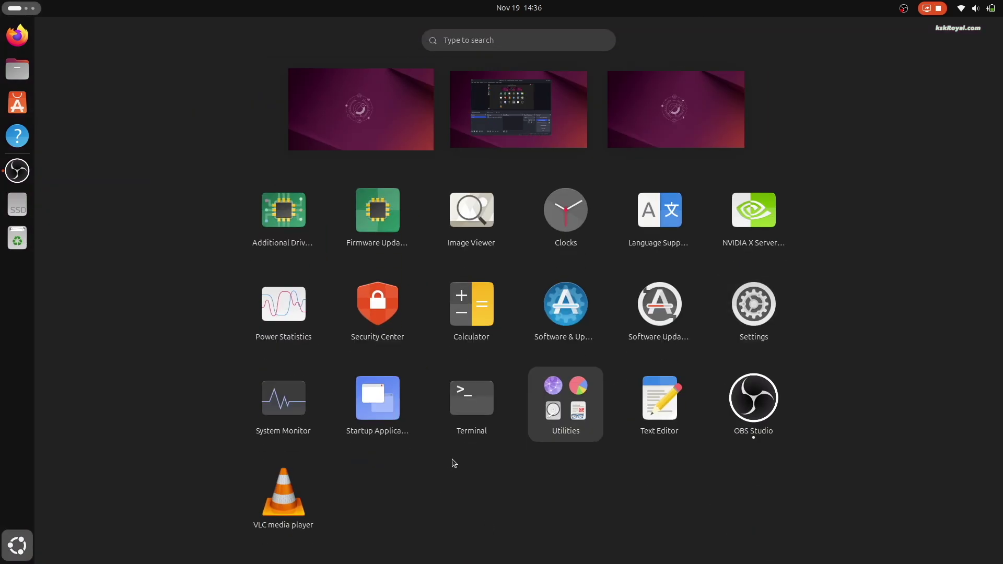
left_click(465, 426)
double_click(331, 29)
key("ctrl+plus")
key("ctrl+plus")
key("ctrl+plus")
Step: Update package lists, upgrade the system, and reboot with sudo reboot now
type("sudo apt update")
key("Return")
key("Return")
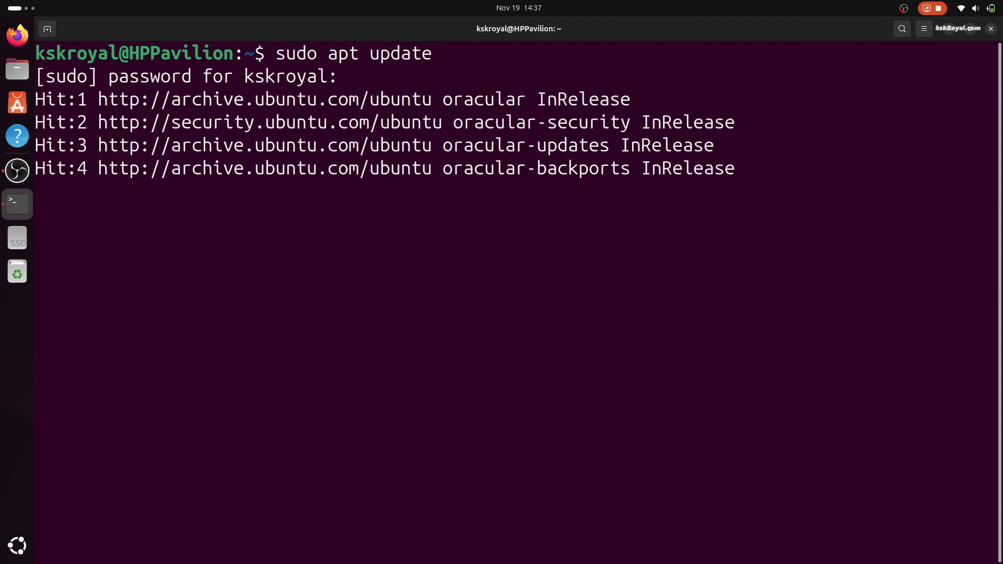
type("sudo apt upgrade")
key("Return")
key("Return")
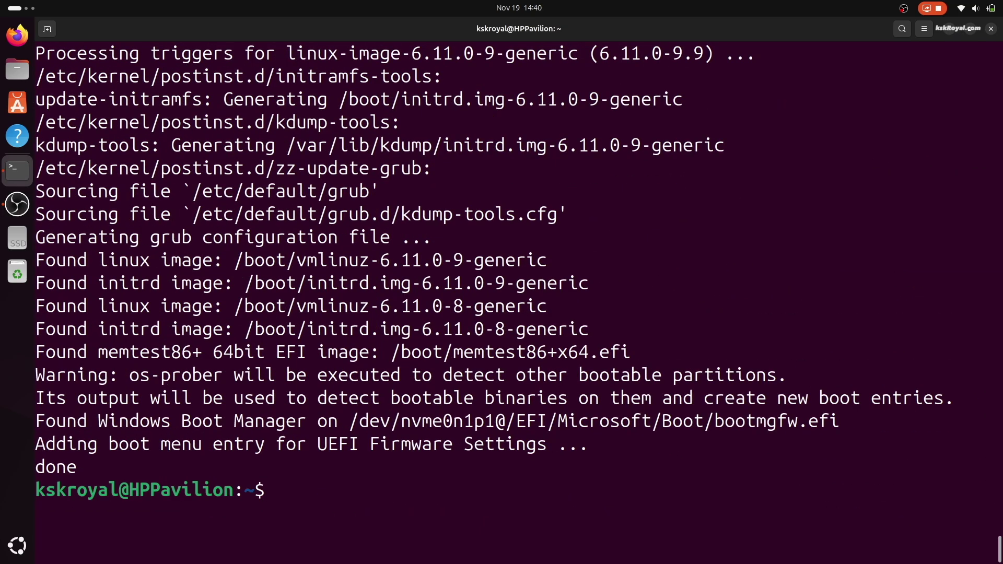
type("sudo reboot now")
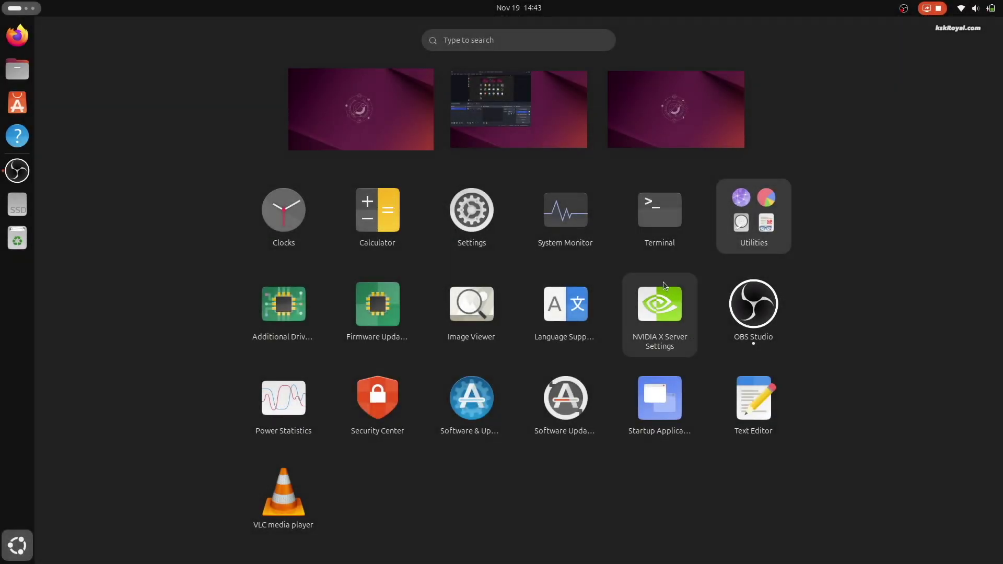
Step: Install Timeshift with sudo apt install timeshift, entering the password and confirming
left_click(669, 253)
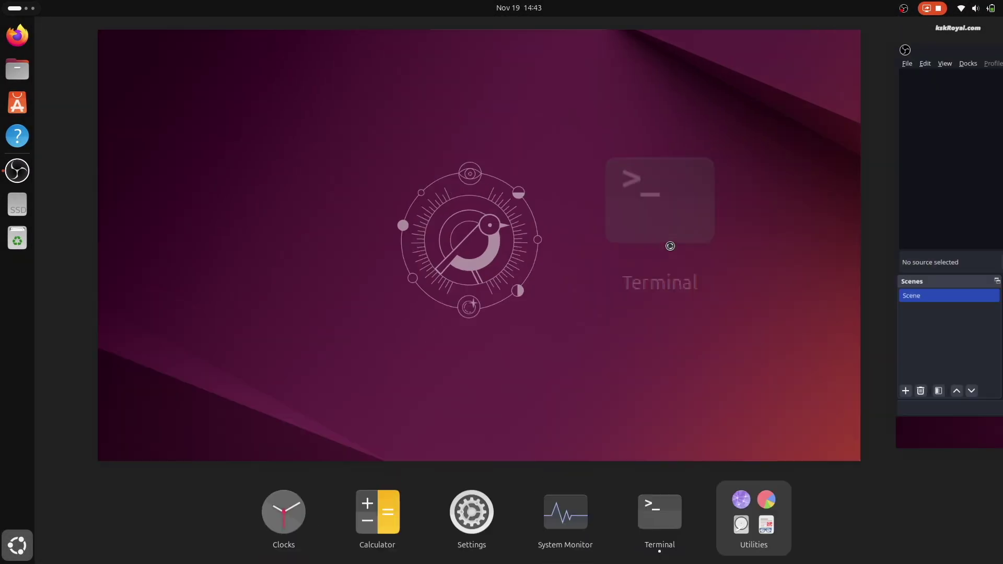
type("sudo apt install timeshif")
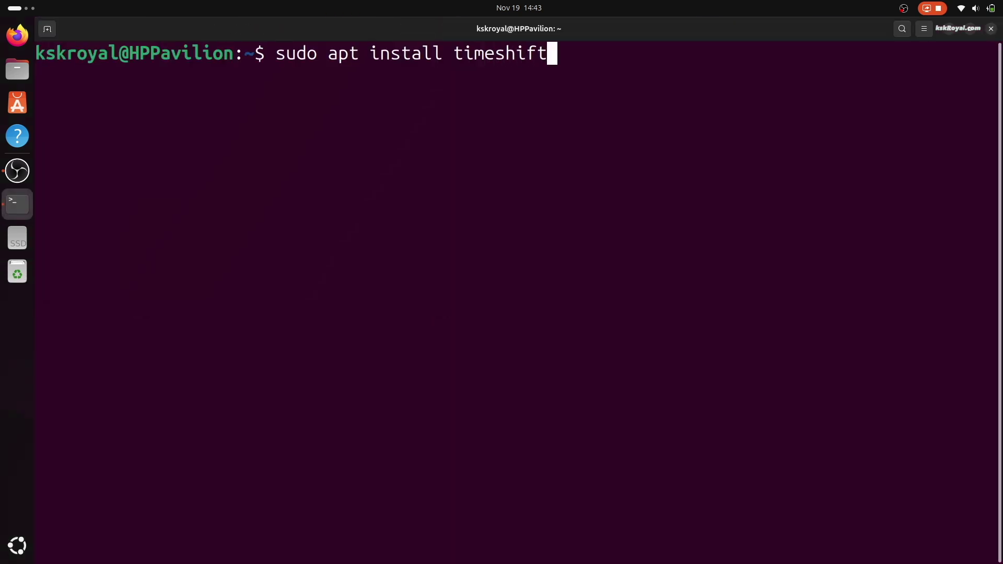
type("t")
key("Return")
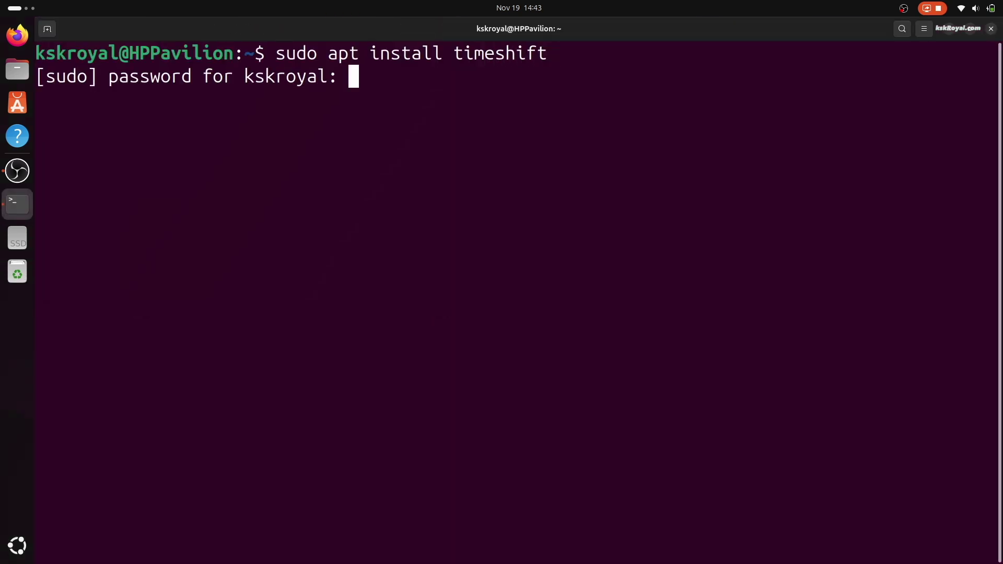
key("Return")
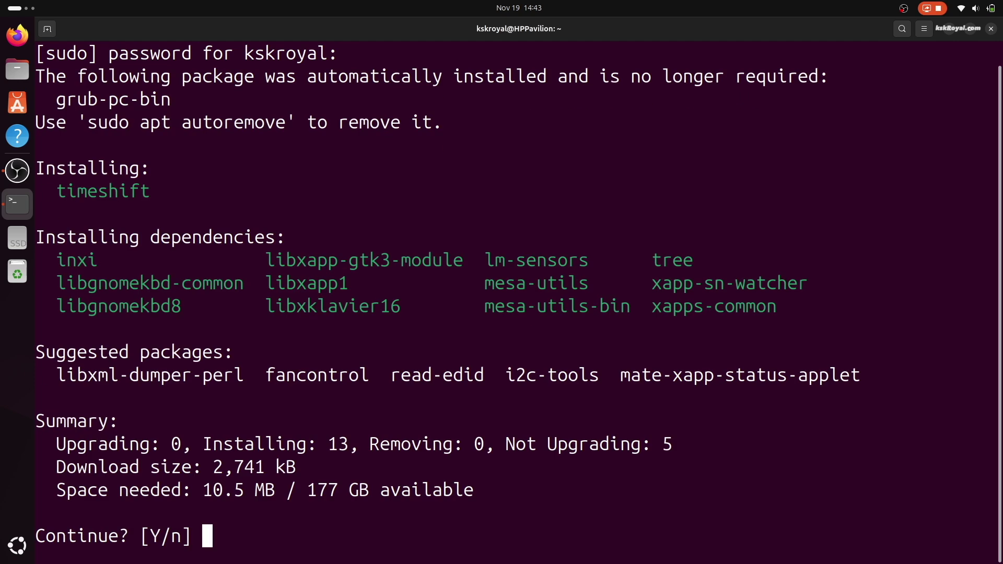
key("Return")
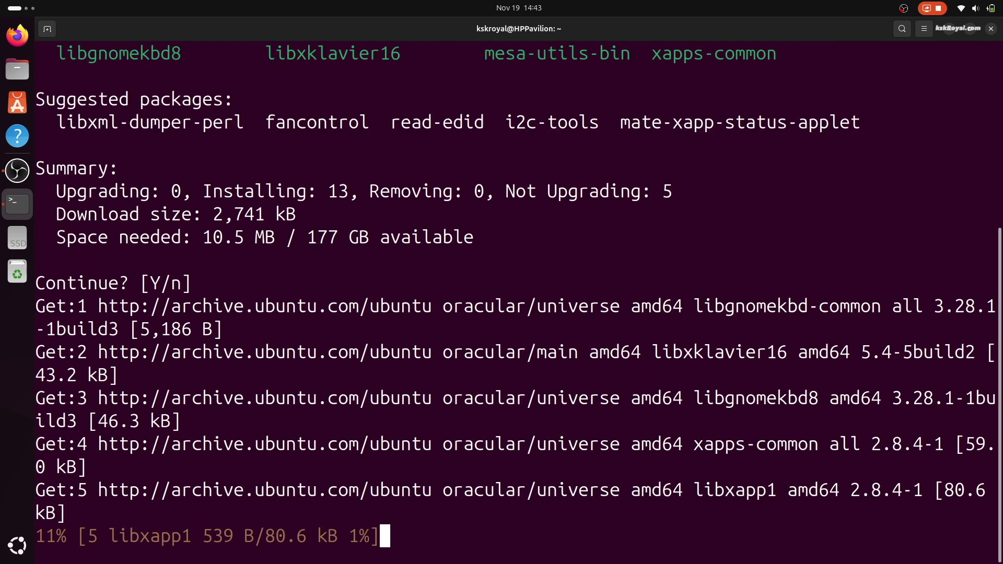
Step: Launch Timeshift from the app grid and authenticate with the password
left_click(17, 545)
left_click(380, 507)
type("****")
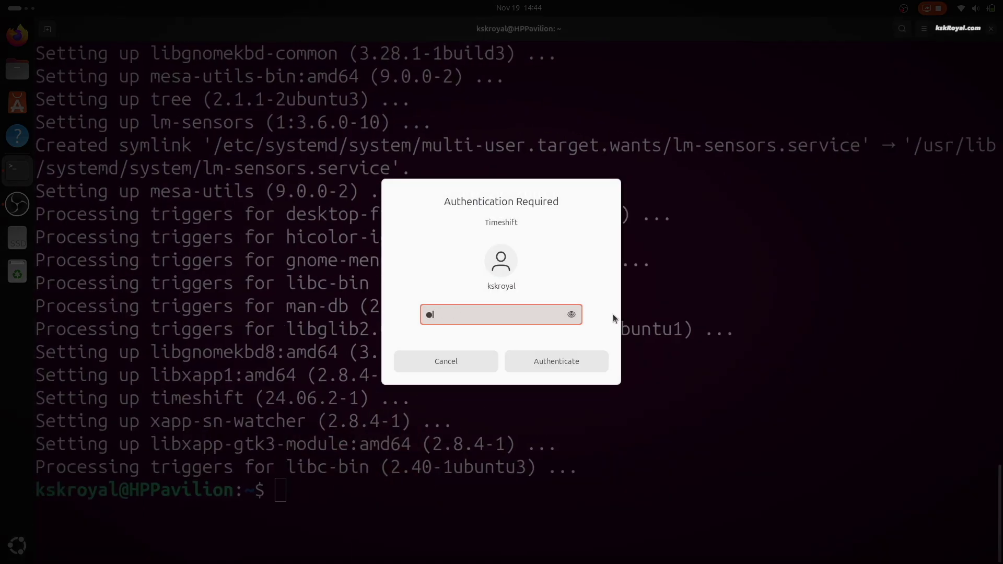
key("Return")
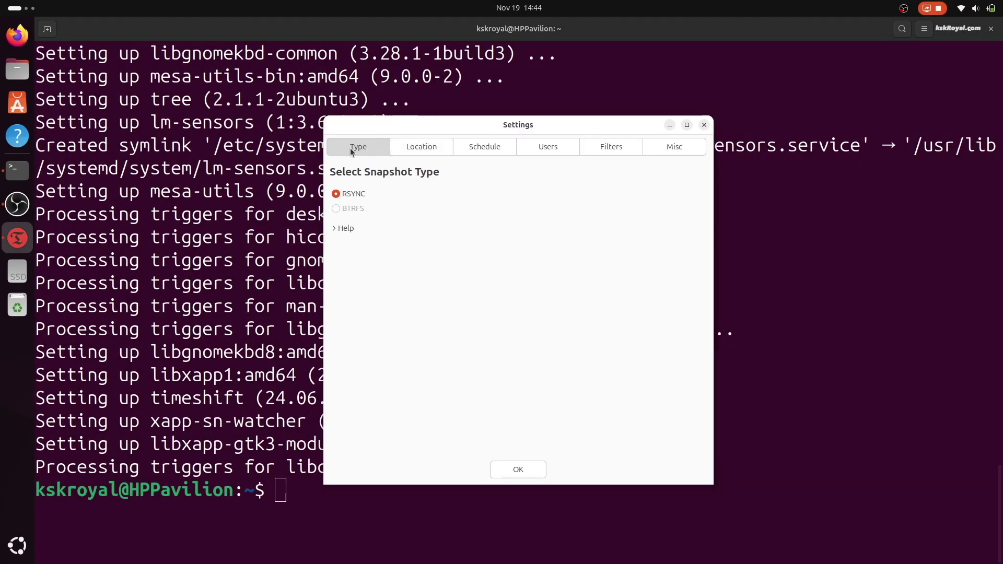
Step: Review Location, Schedule, Filters and Misc, include root and user home folders, save, and create a snapshot
left_click(416, 150)
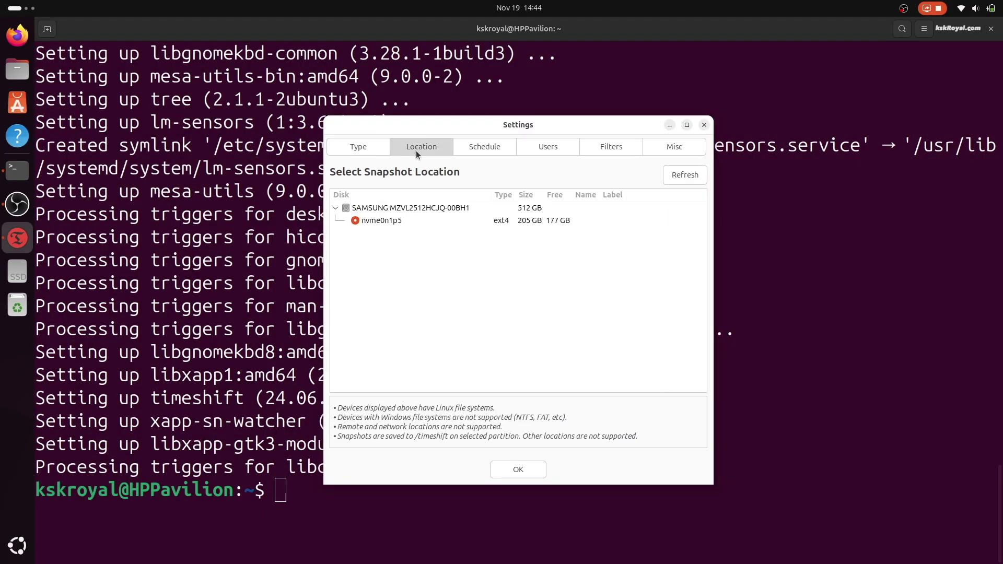
left_click(490, 146)
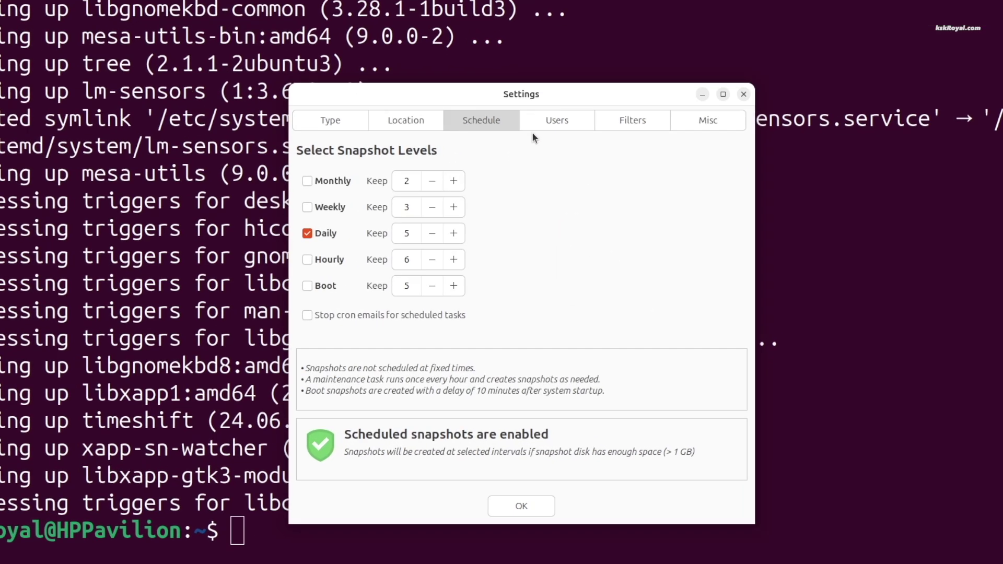
left_click(540, 147)
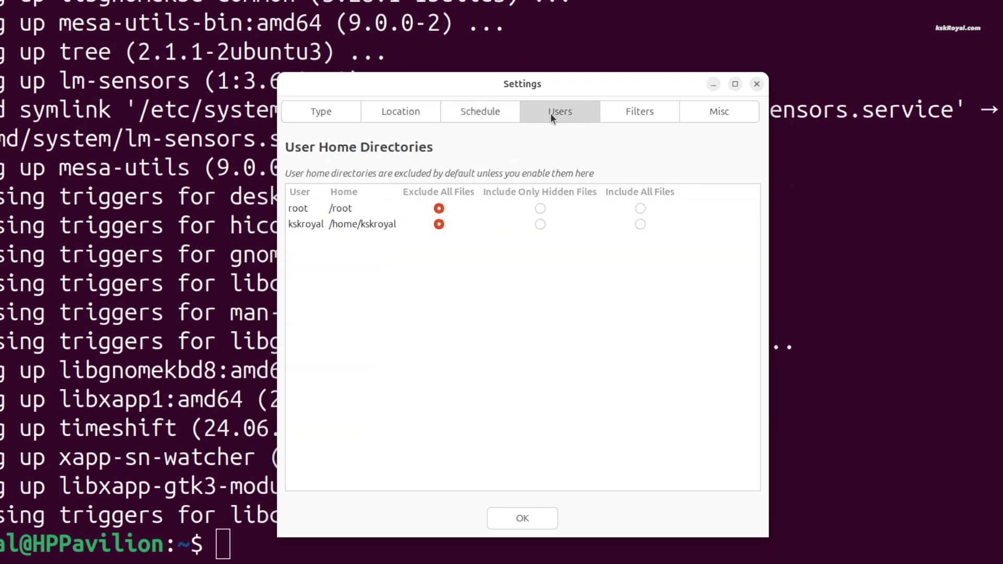
left_click(310, 209)
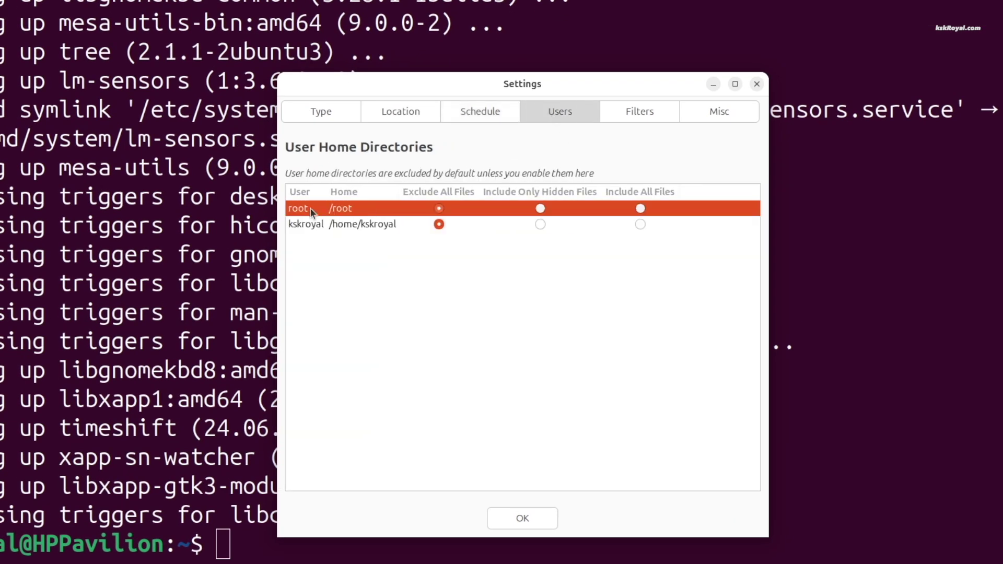
left_click(353, 230)
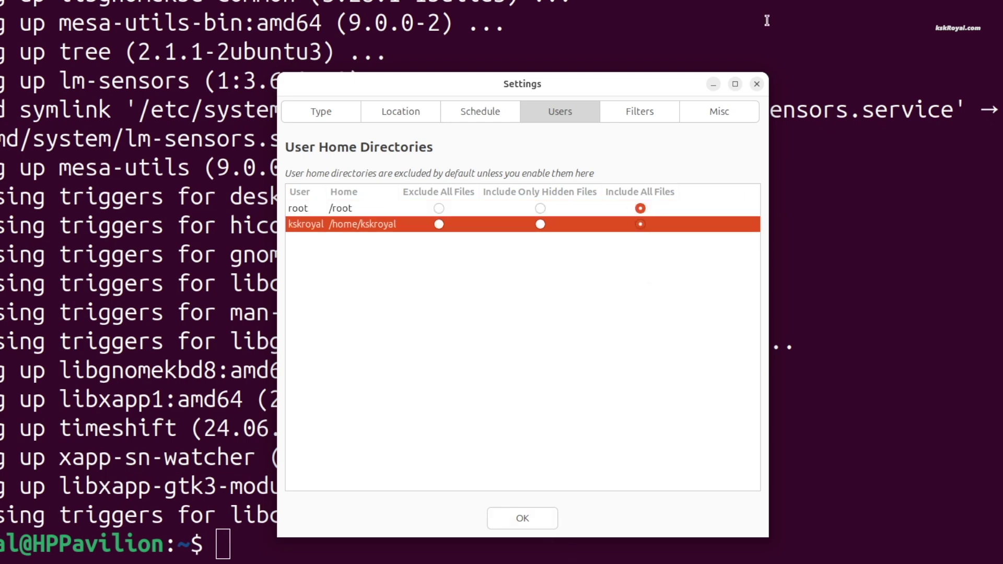
left_click(641, 112)
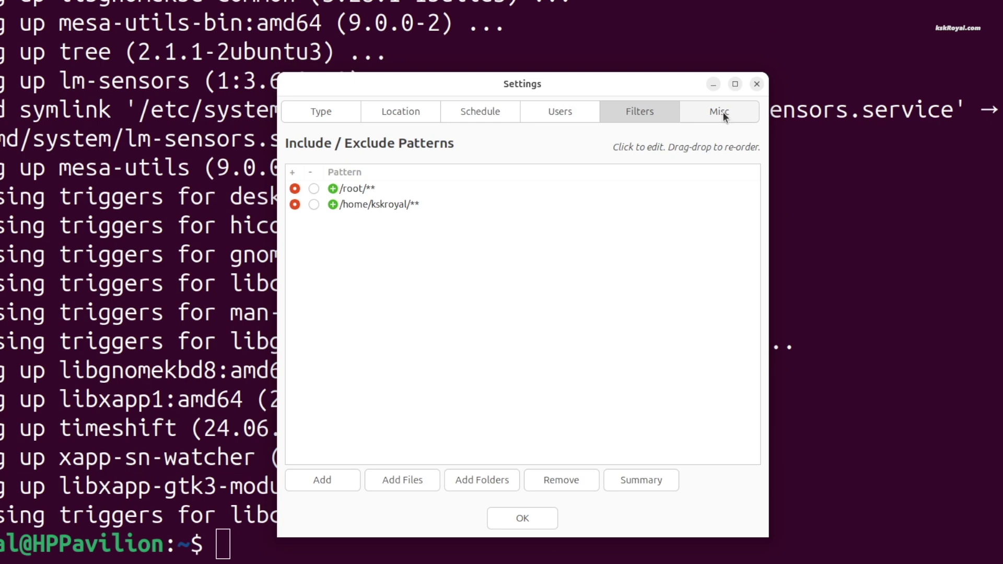
left_click(724, 116)
left_click(522, 518)
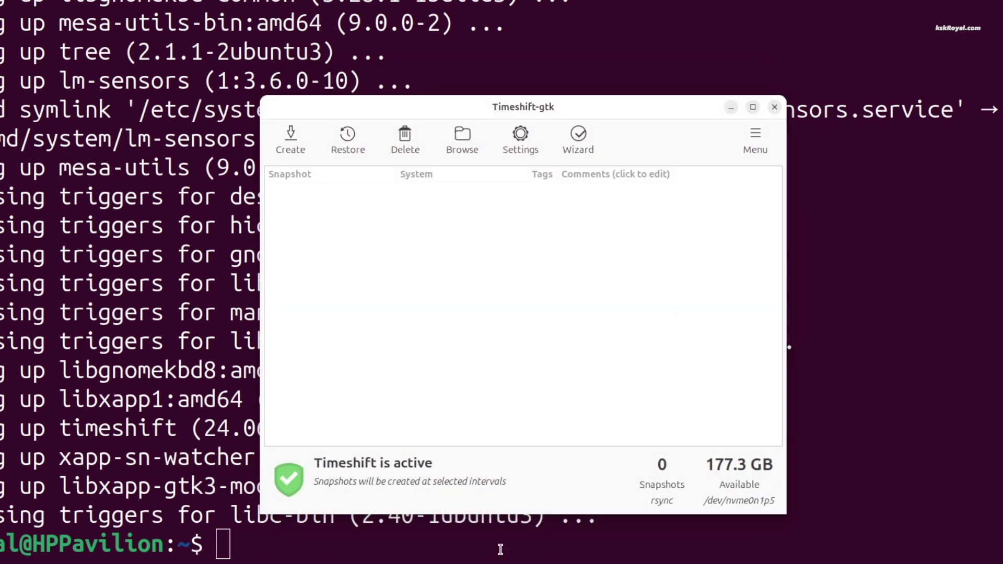
left_click(300, 151)
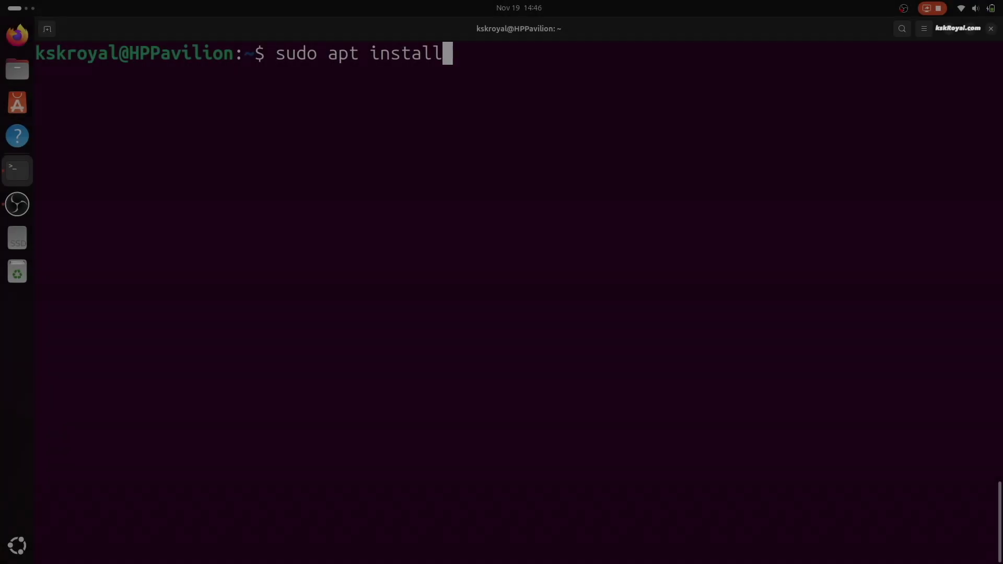
Step: Install git, curl, wget, sassc, gnome-tweaks and gnome-shell-extension-manager, confirming with y, then clear the screen
type("git curl wget sassc gnome-tweaks gnome")
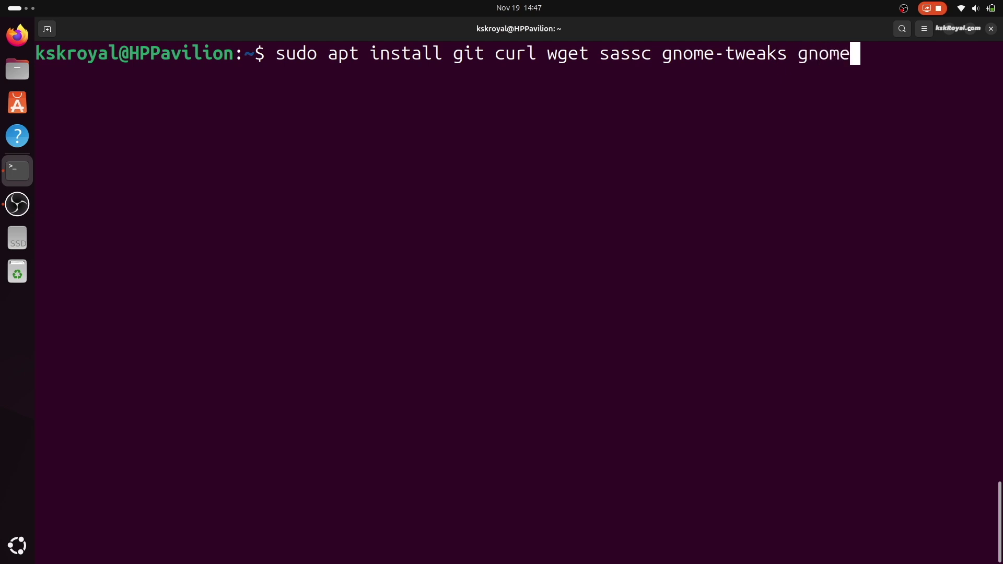
type("-shell-extension-manager")
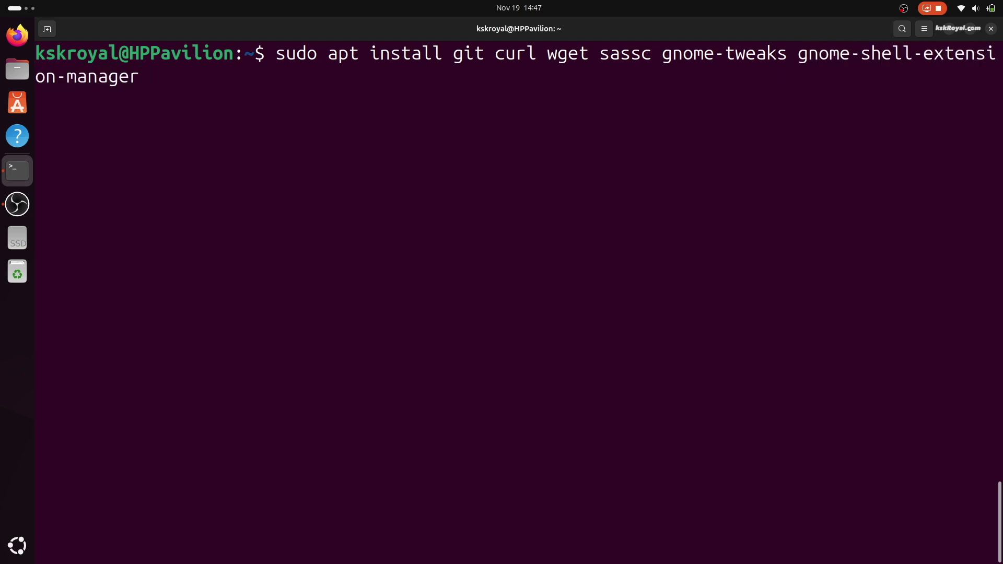
key("Return")
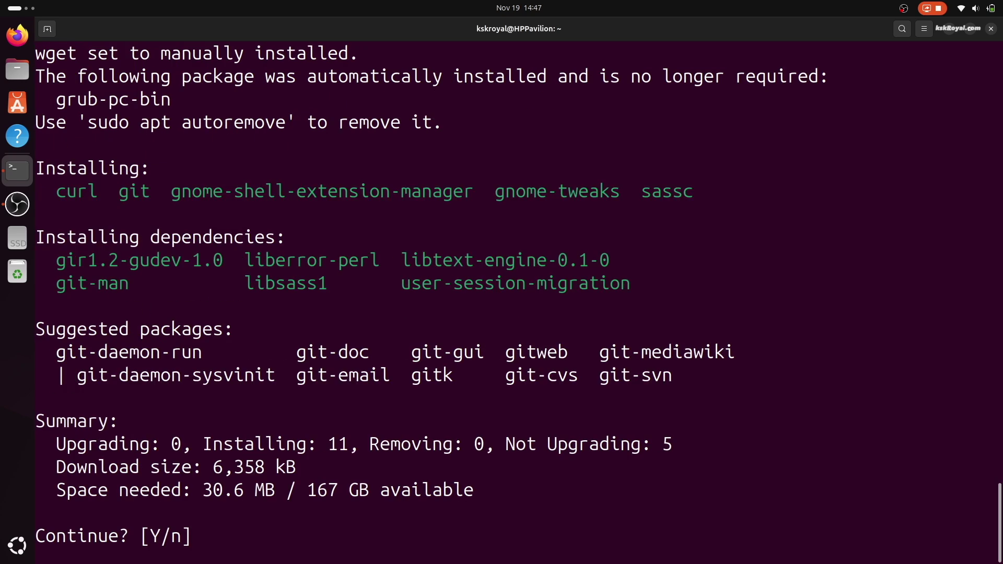
type("y")
key("Return")
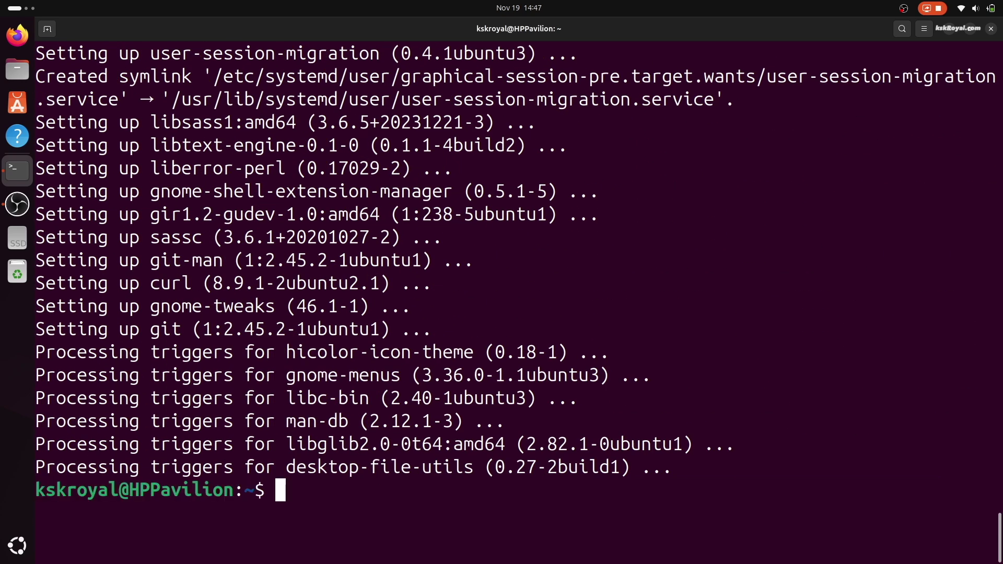
key("ctrl+l")
type("sudo apt instal")
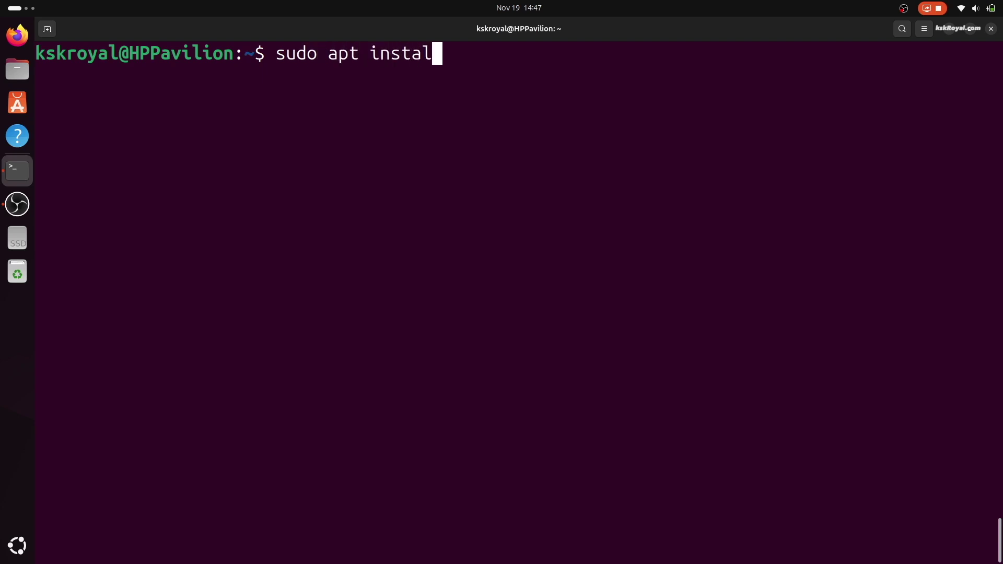
type("l flatpak")
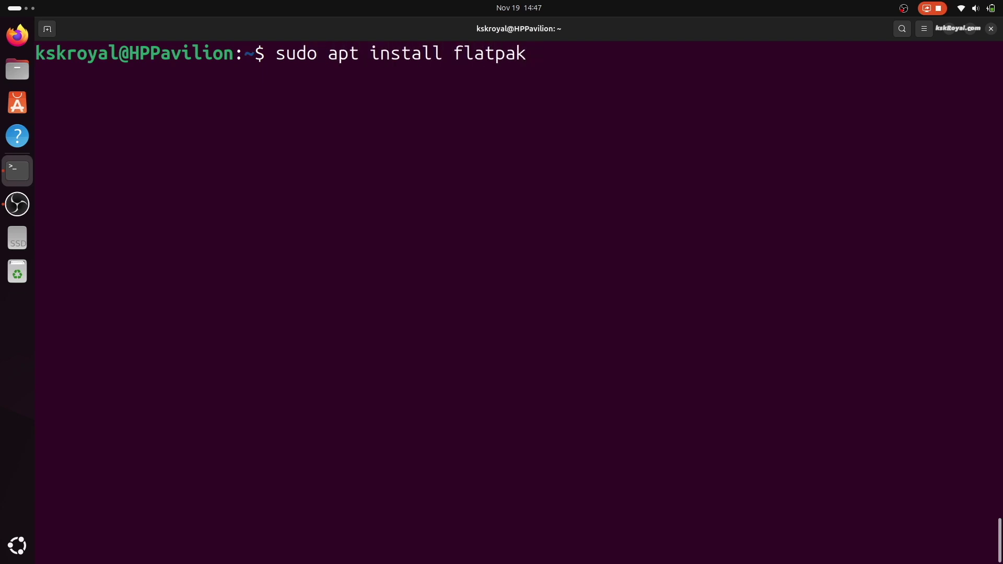
Step: Install Flatpak and add the Flathub remote from dl.flathub.org, authenticating with the password
key("Return")
key("Return")
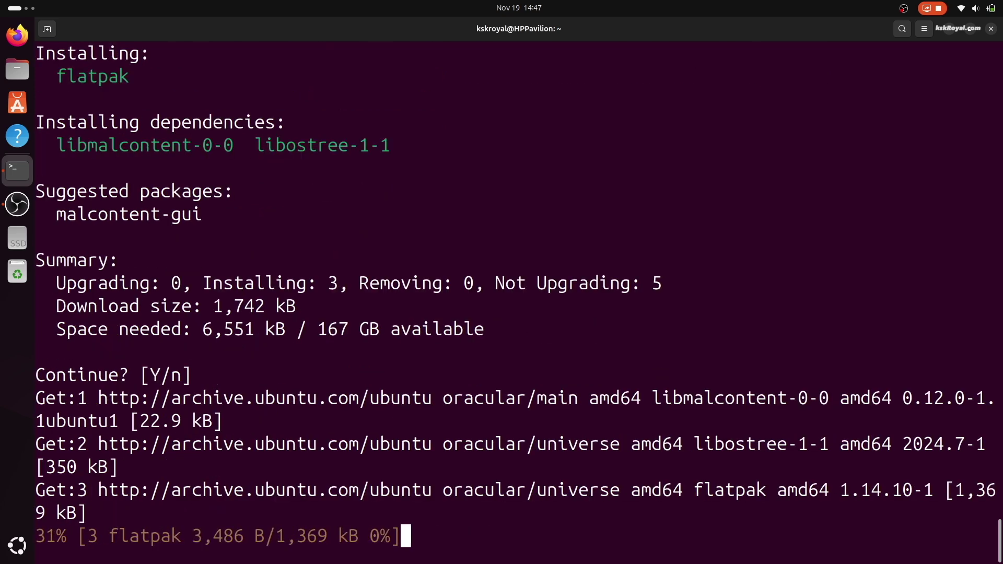
key("ctrl+l")
type("f")
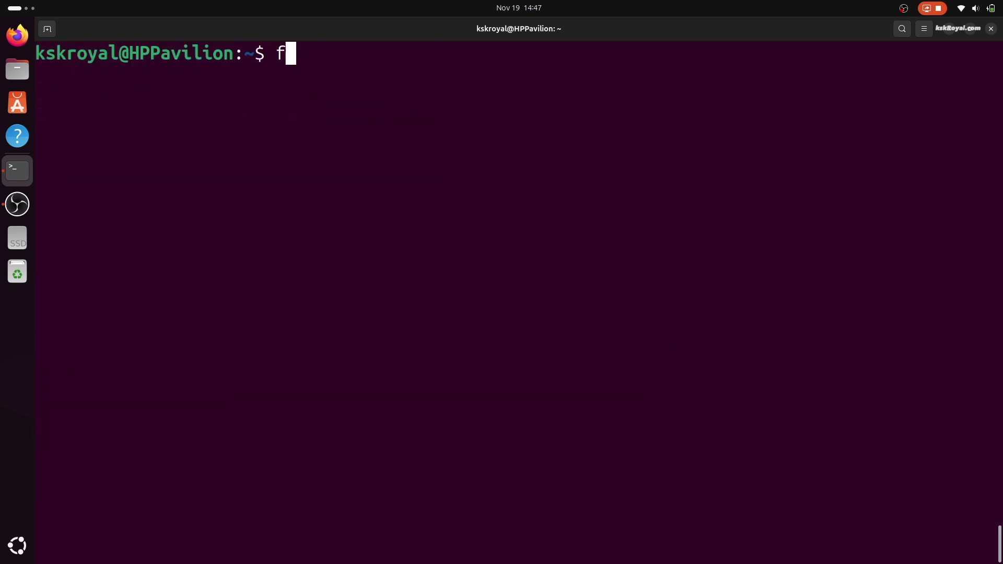
type("latpak remote-add --if-not-exists flathub https://d")
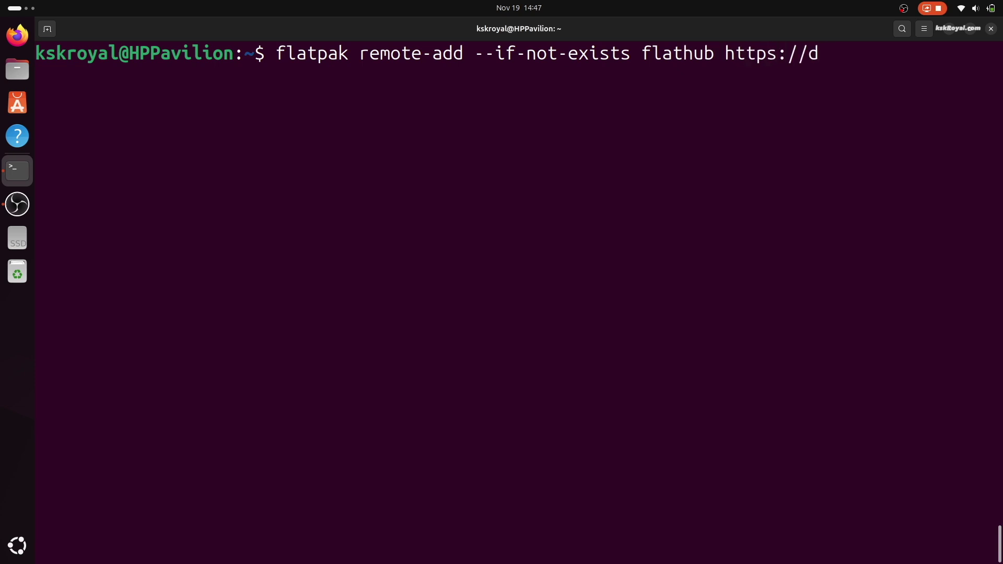
type("l.flathub.org/repo/flathub.flatpakrepo")
key("Return")
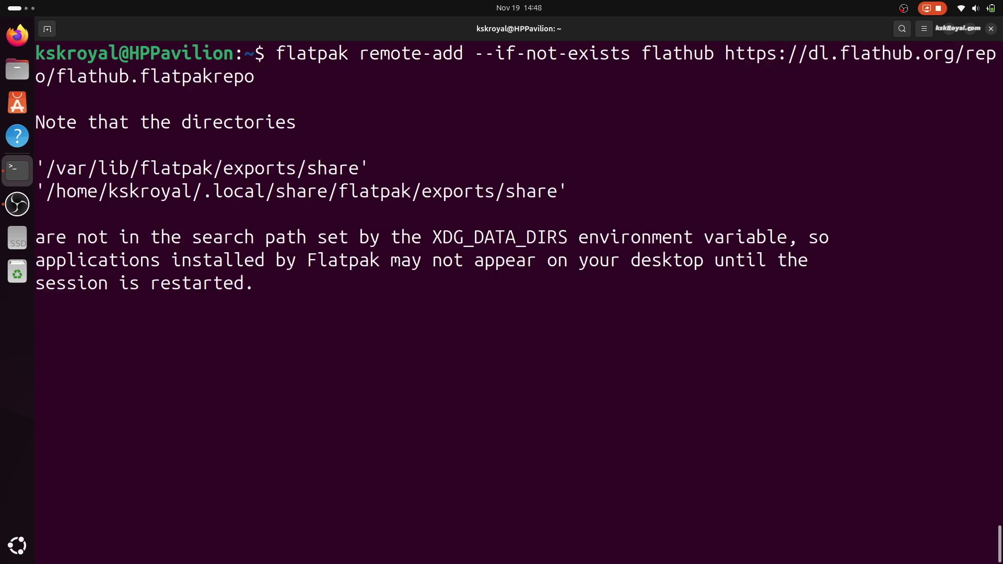
type("a")
key("Return")
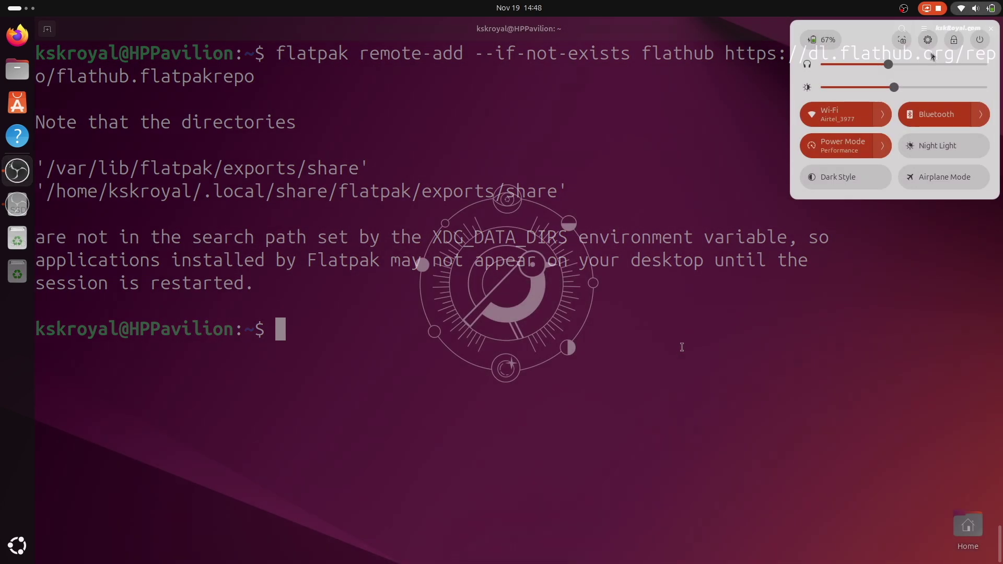
Step: Open Settings and go to the Multitasking page
left_click(935, 38)
left_click_drag(385, 36, 553, 85)
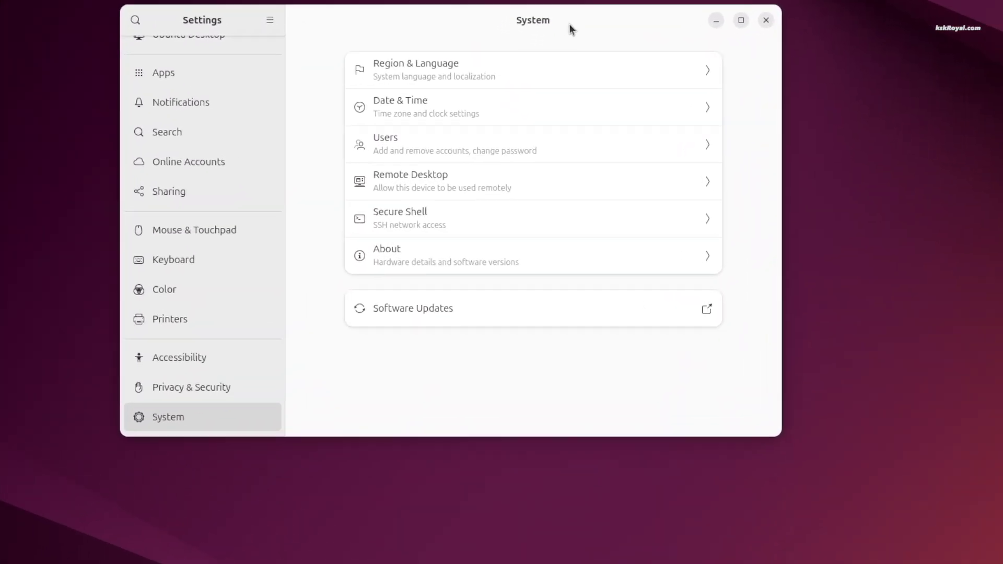
scroll(214, 121, "up", 5)
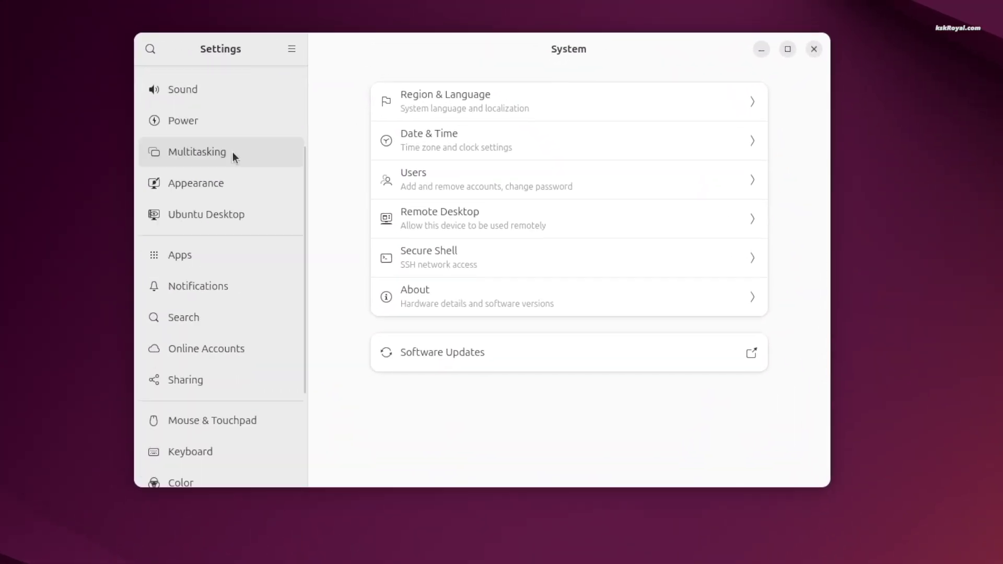
left_click(221, 121)
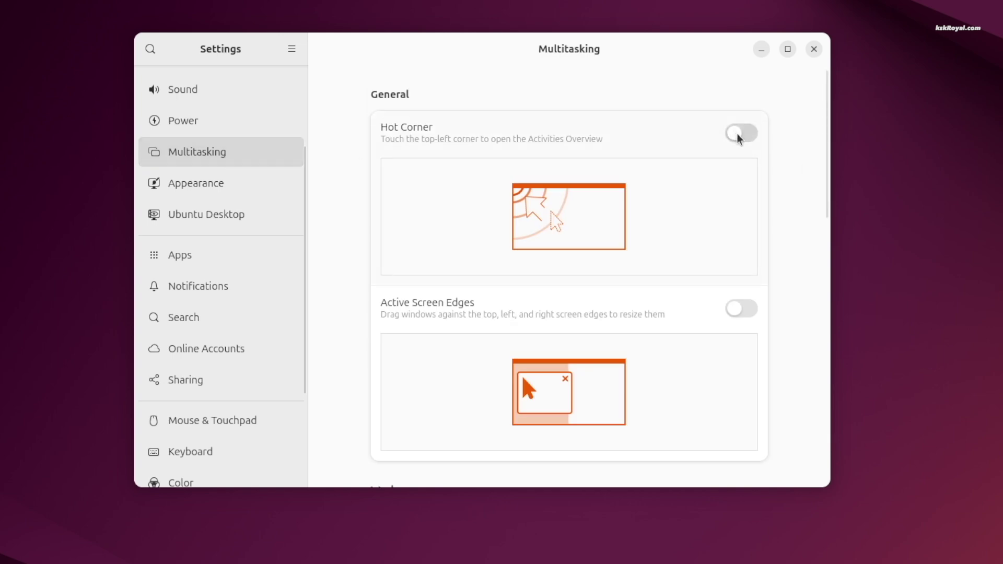
Step: Turn on Hot Corner and Active Screen Edges, then test edge snapping with the Settings window
left_click(739, 135)
left_click(746, 310)
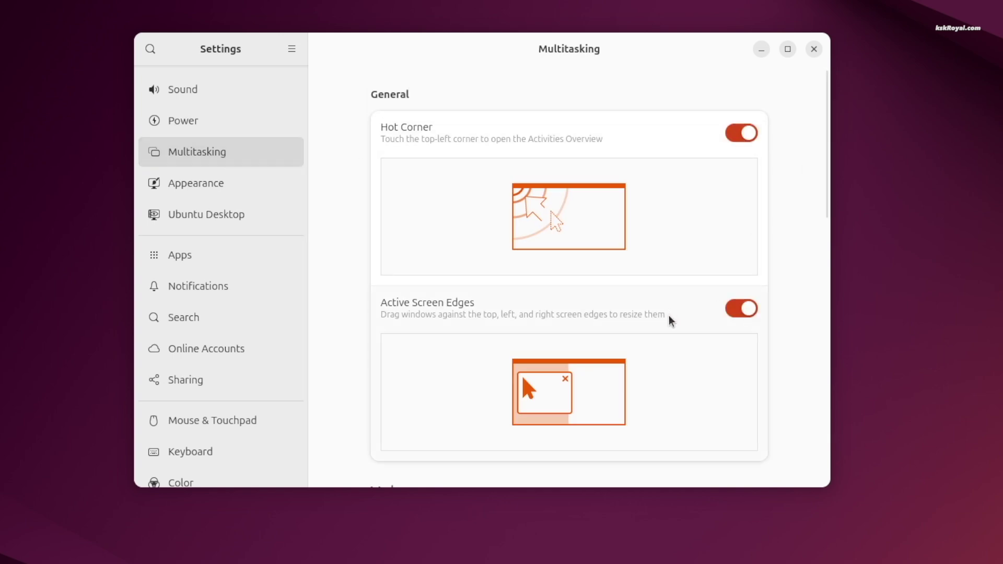
scroll(669, 320, "down", 5)
scroll(673, 327, "up", 5)
mouse_move(0, 0)
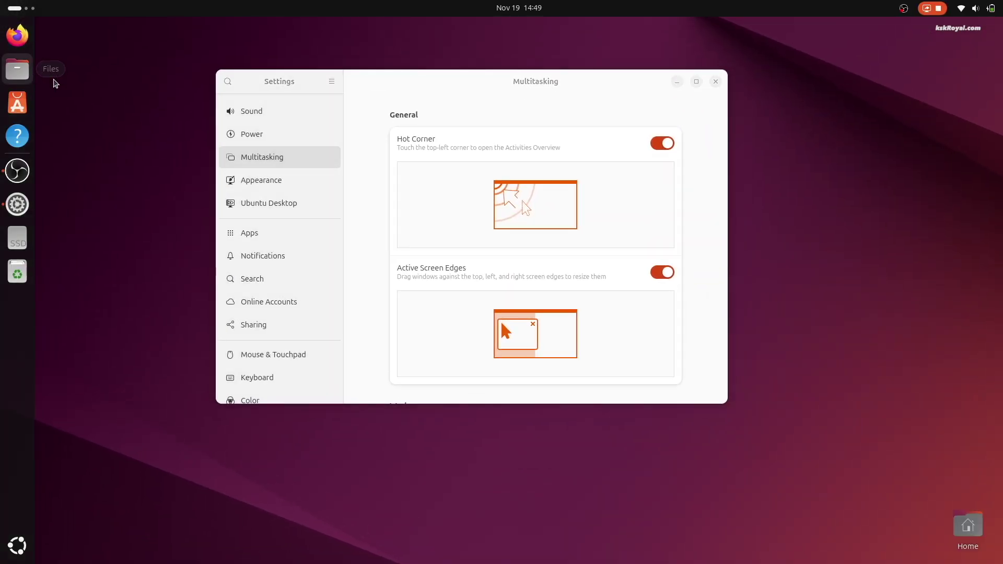
left_click_drag(565, 85, 630, 93)
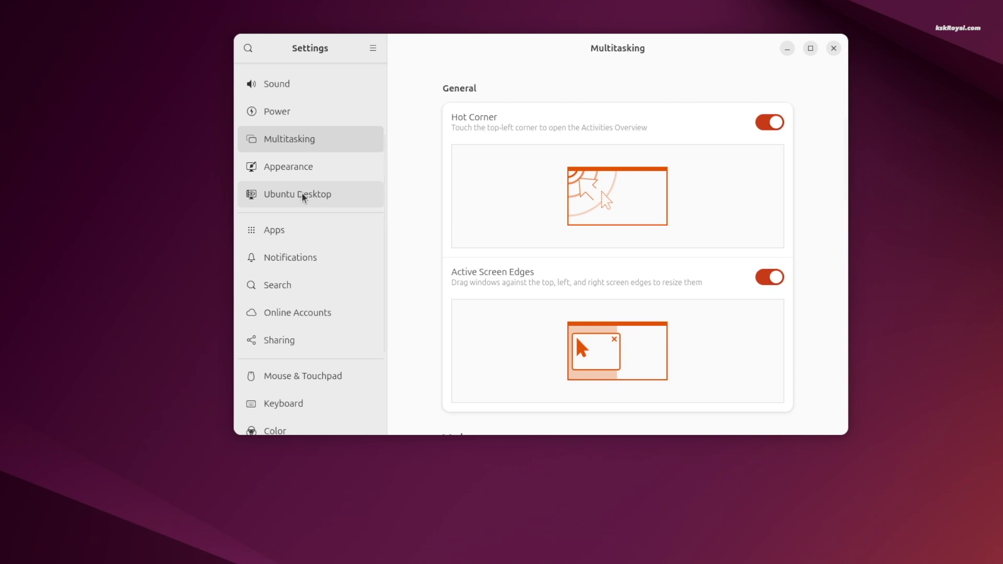
Step: On the Ubuntu Desktop settings page, turn off the dock's panel mode and set icon size to 64
left_click(302, 193)
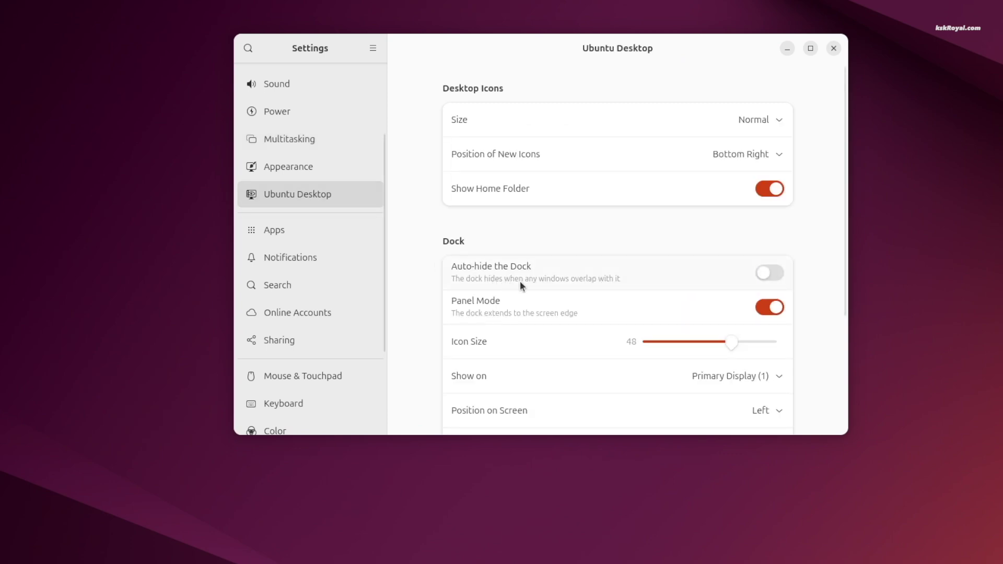
left_click(765, 311)
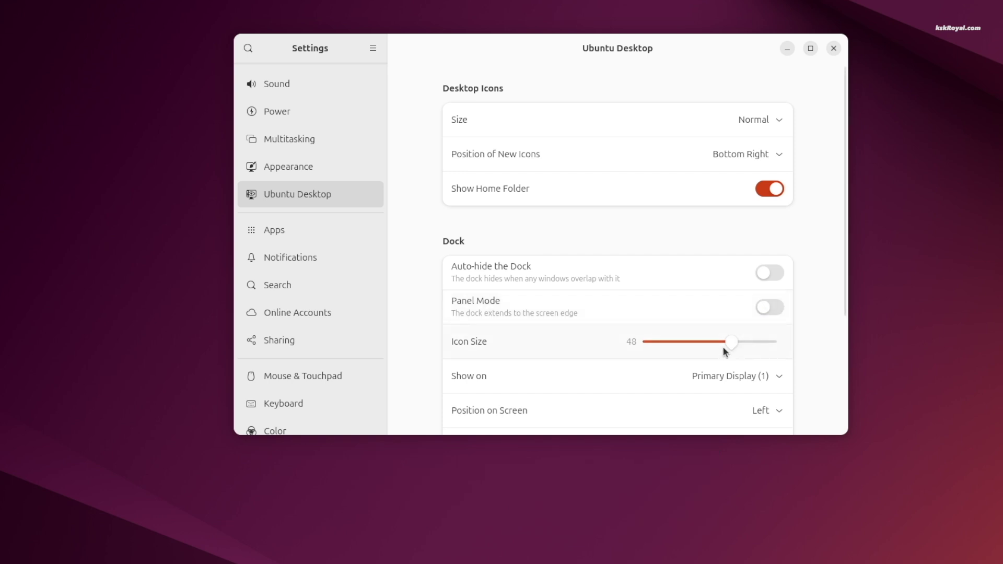
left_click_drag(722, 349, 776, 342)
scroll(575, 355, "down", 2)
Step: Move the dock to the bottom of the screen and turn off Tiling Popup and Enhanced Tiling
left_click(779, 367)
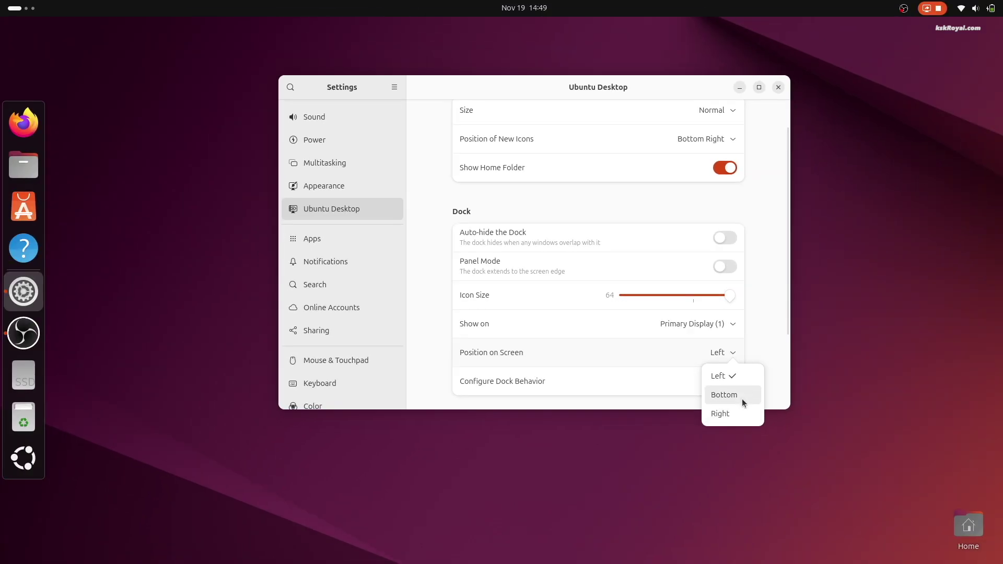
left_click(790, 418)
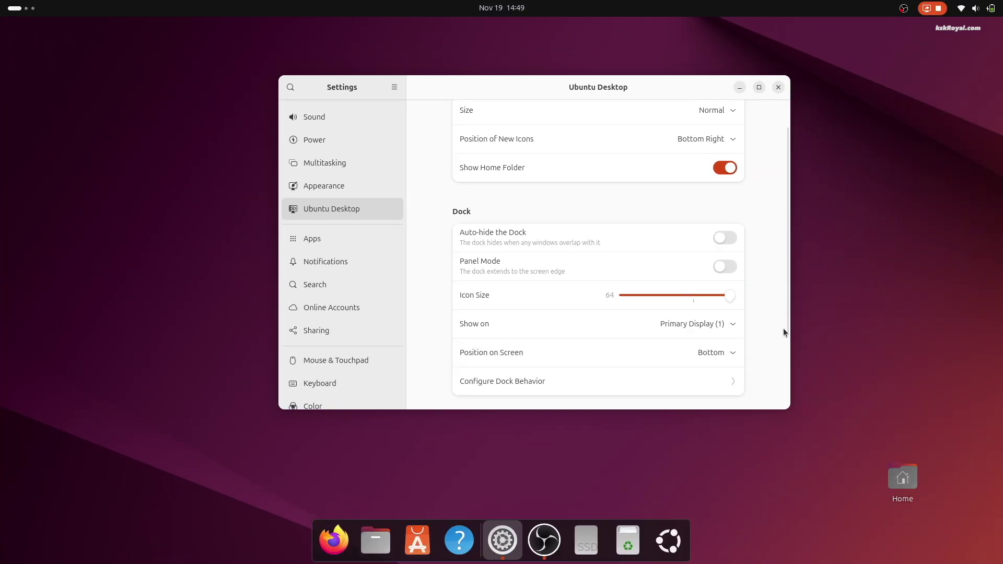
scroll(755, 332, "down", 3)
scroll(734, 373, "down", 1)
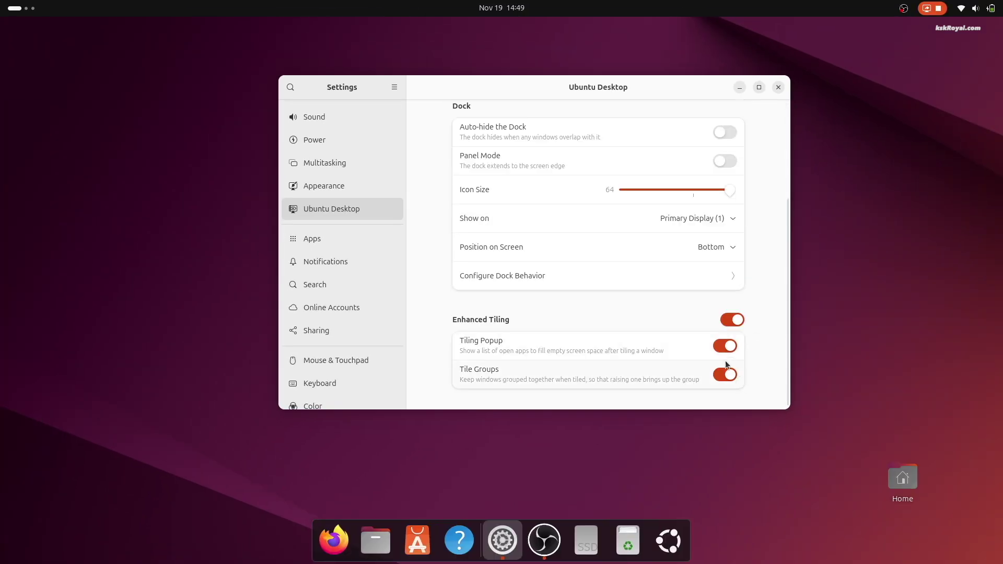
left_click(724, 349)
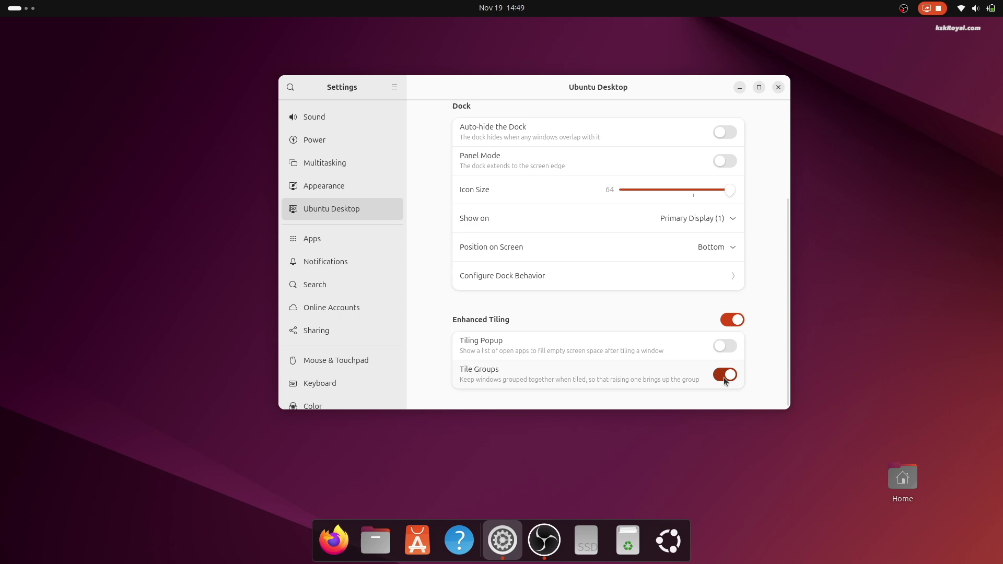
left_click(736, 321)
scroll(600, 373, "up", 1)
Step: Close Settings and download Cupertino-Sonoma.tar.xz (38.2 MB) from the Files list on Pling's Cupertino iCons page
key("ctrl+q")
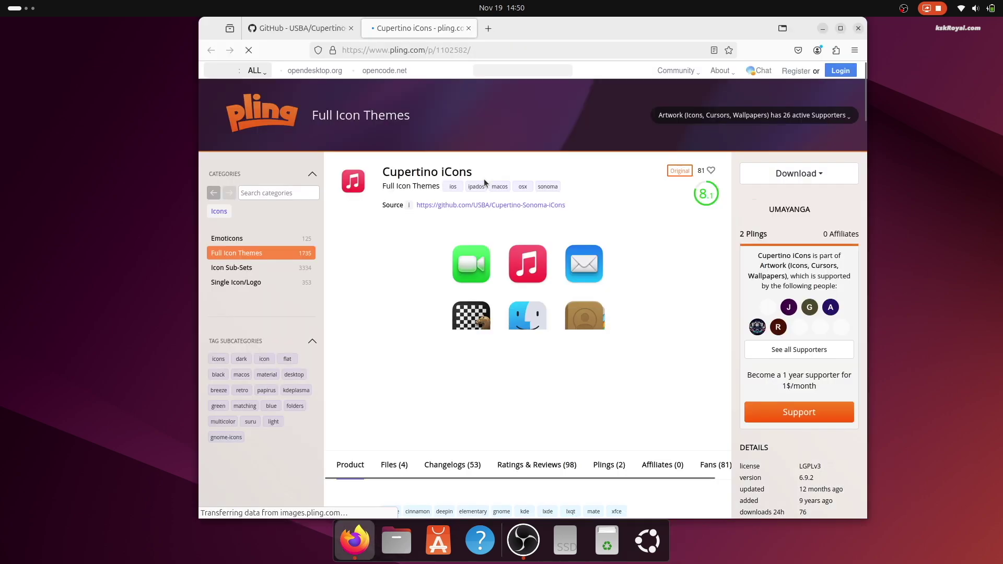
scroll(485, 183, "down", 3)
left_click(397, 322)
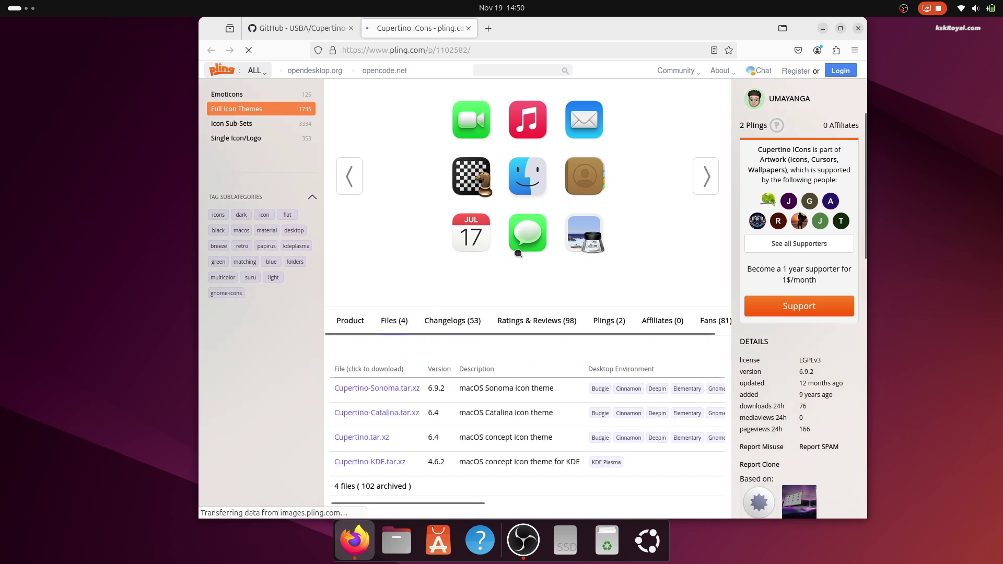
scroll(517, 254, "down", 3)
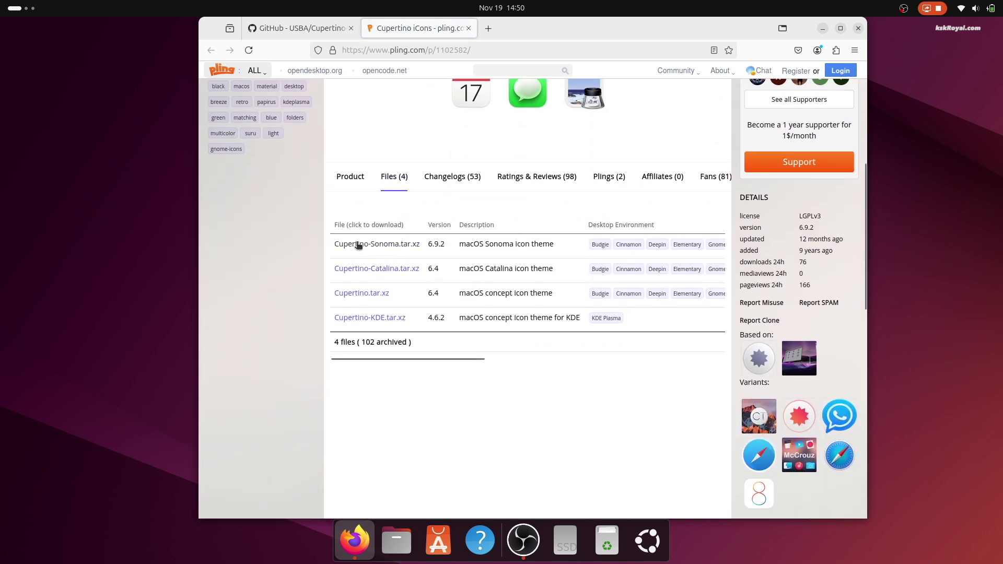
left_click(377, 246)
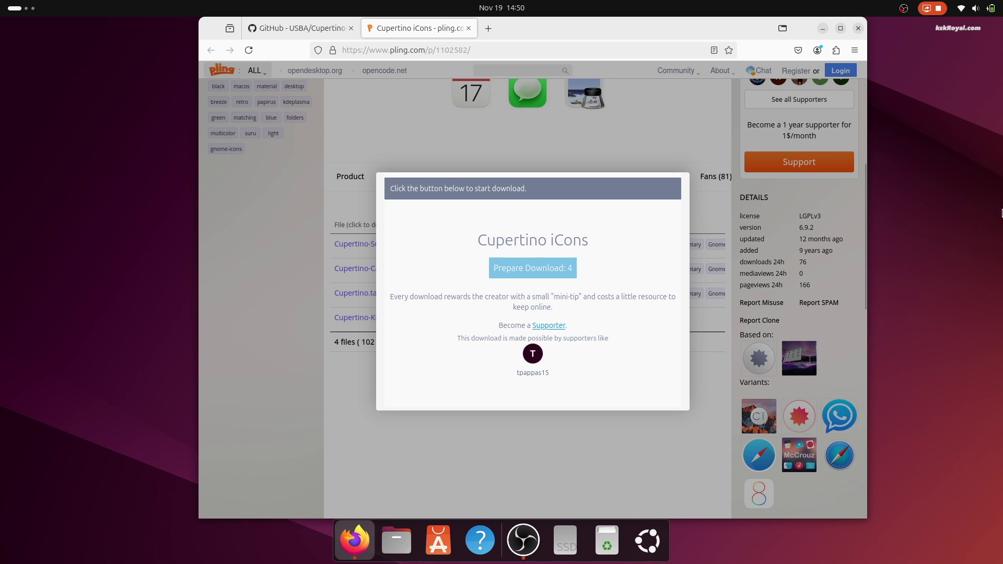
left_click(553, 269)
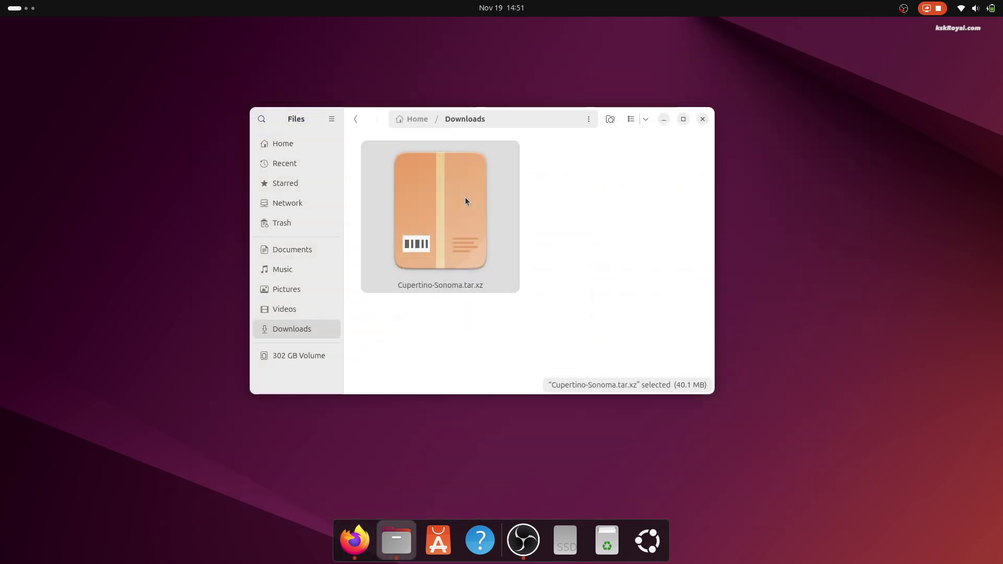
Step: Extract the Cupertino-Sonoma archive in Downloads and cut the resulting Cupertino-Sonoma folder
key("Return")
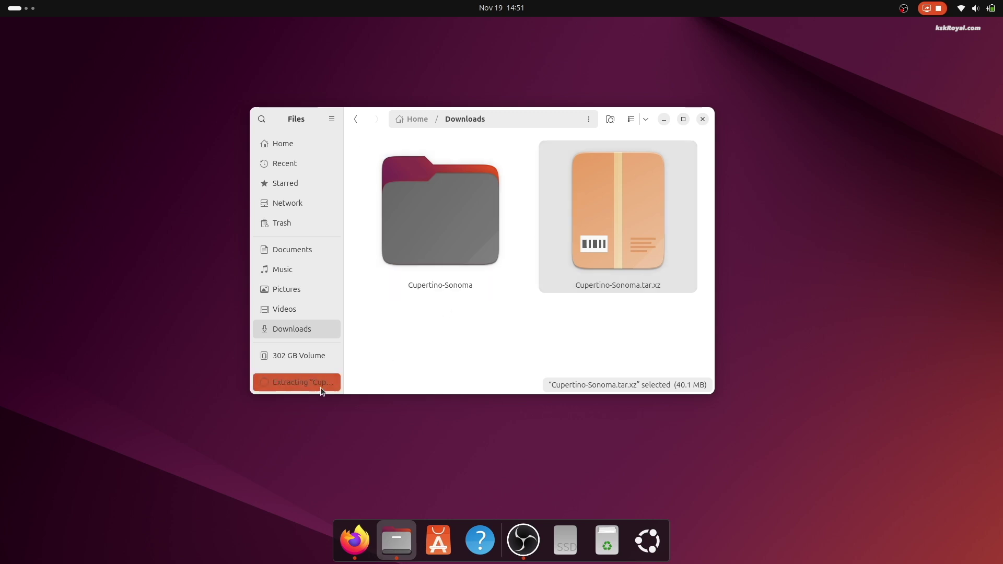
left_click(313, 383)
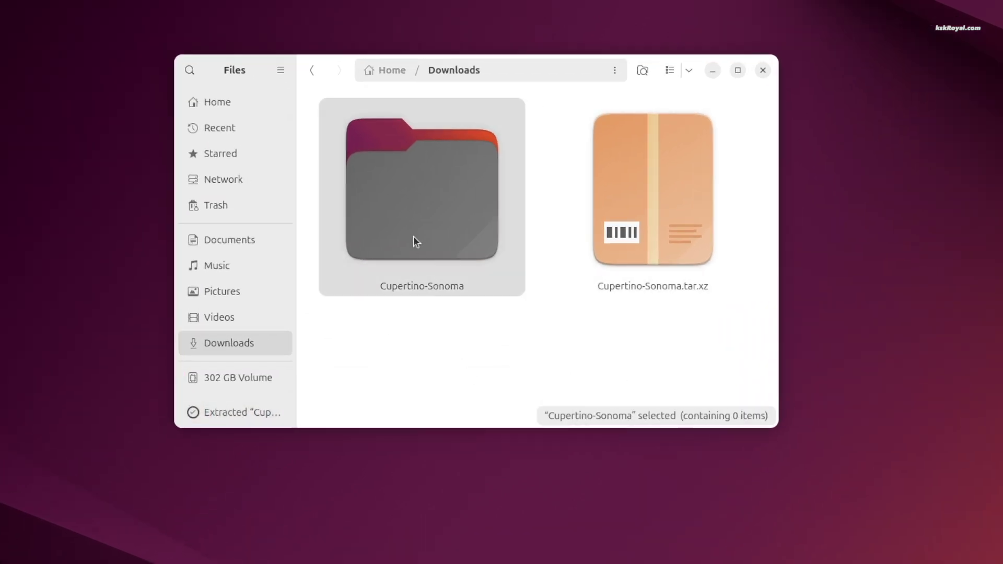
right_click(431, 168)
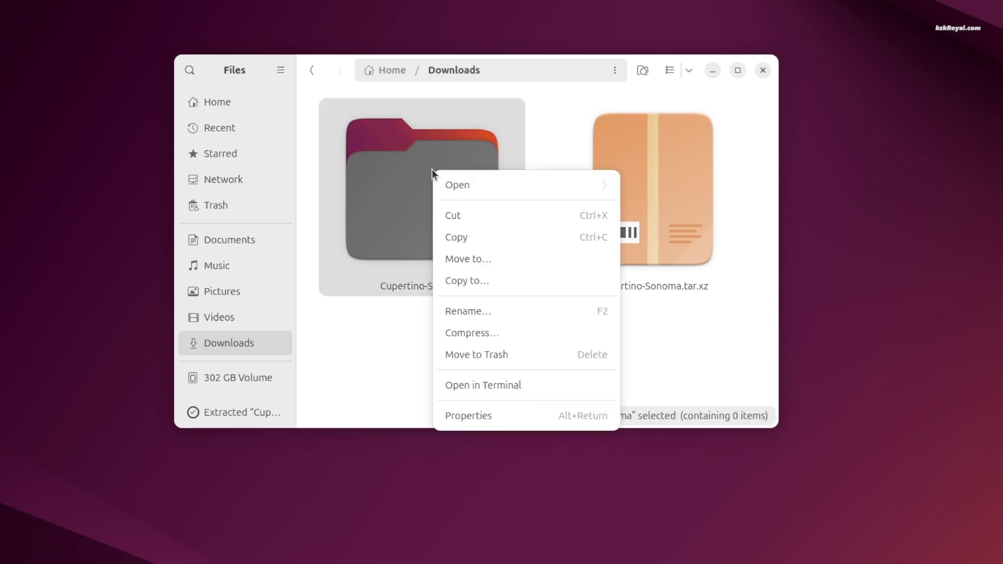
left_click(526, 225)
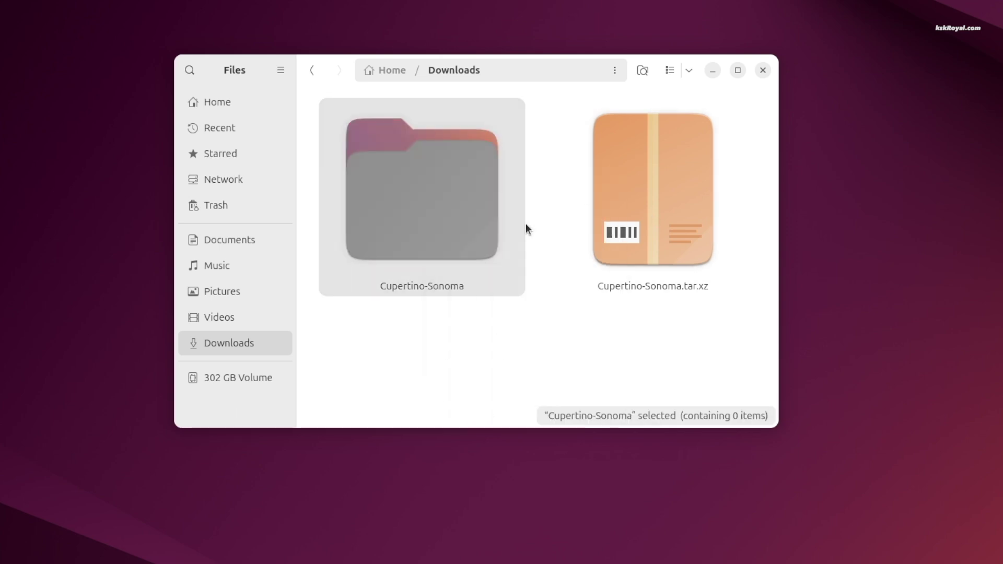
Step: In the maximized Home folder, show hidden files and create a new folder named .icons
left_click(254, 102)
key("super+Up")
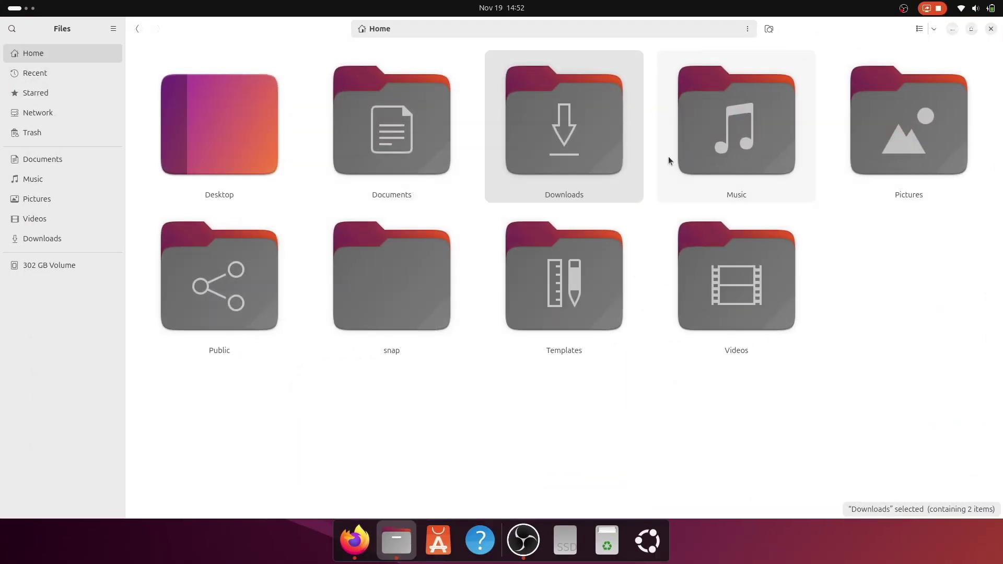
key("ctrl+h")
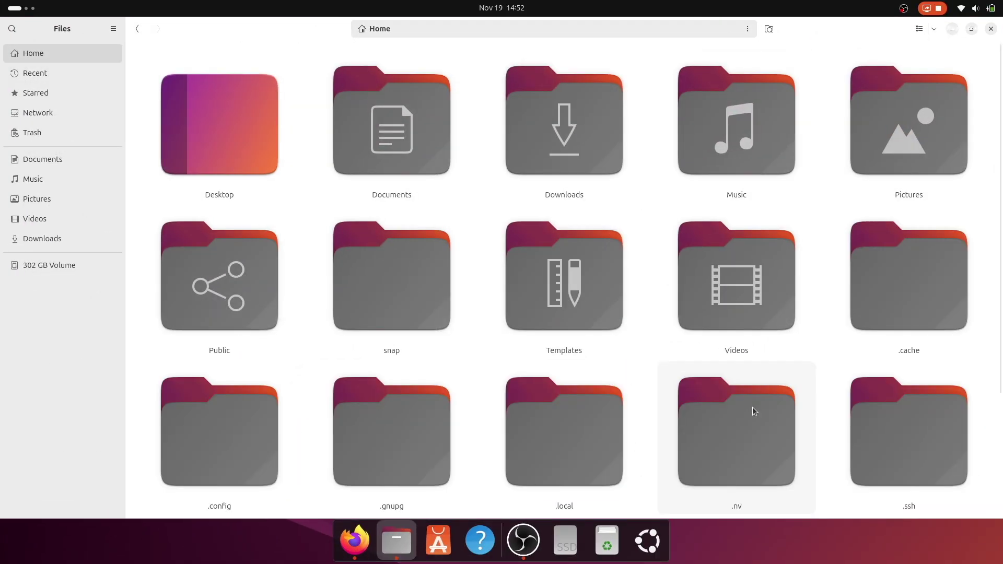
scroll(709, 395, "down", 3)
scroll(709, 396, "up", 3)
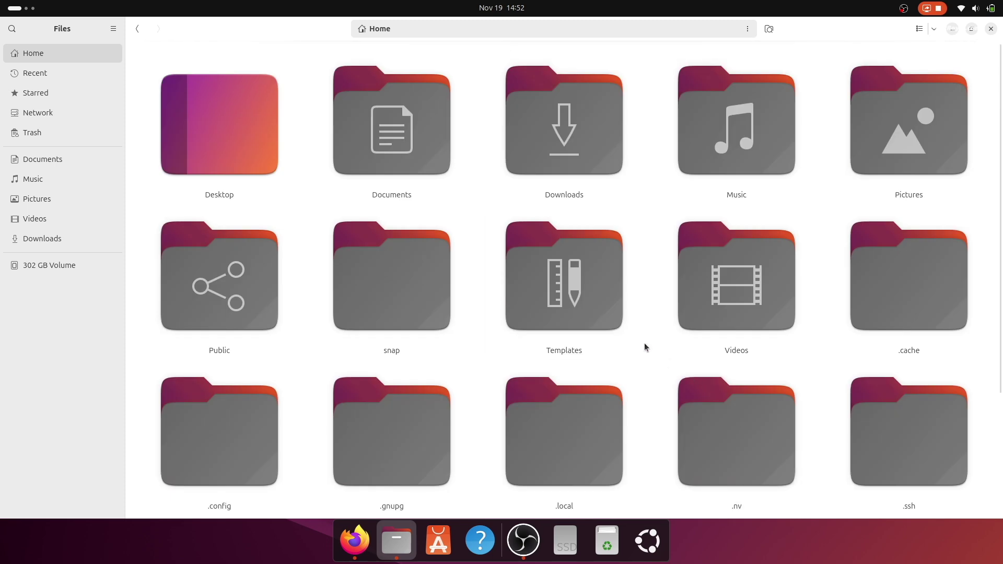
right_click(648, 372)
left_click(679, 380)
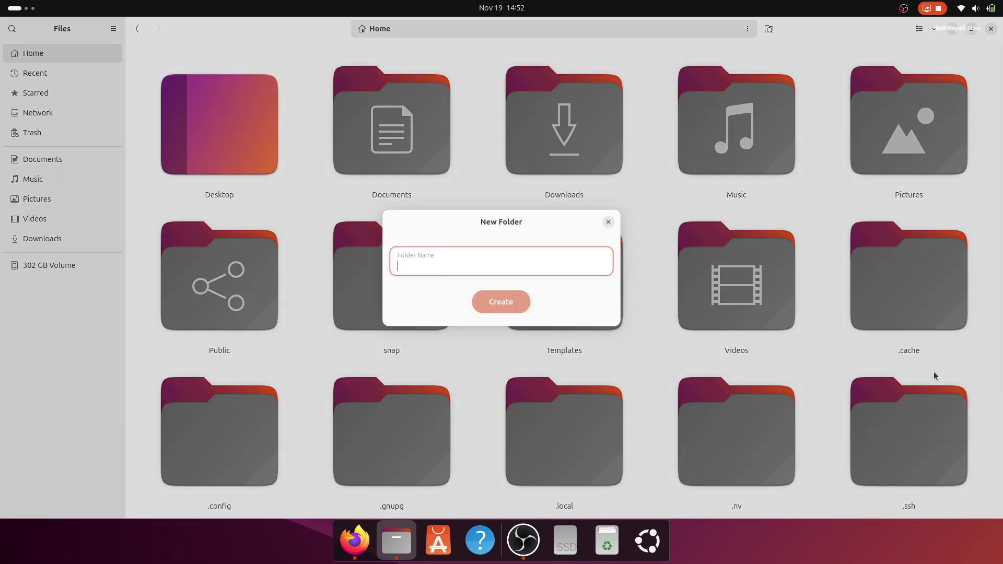
type(".icons")
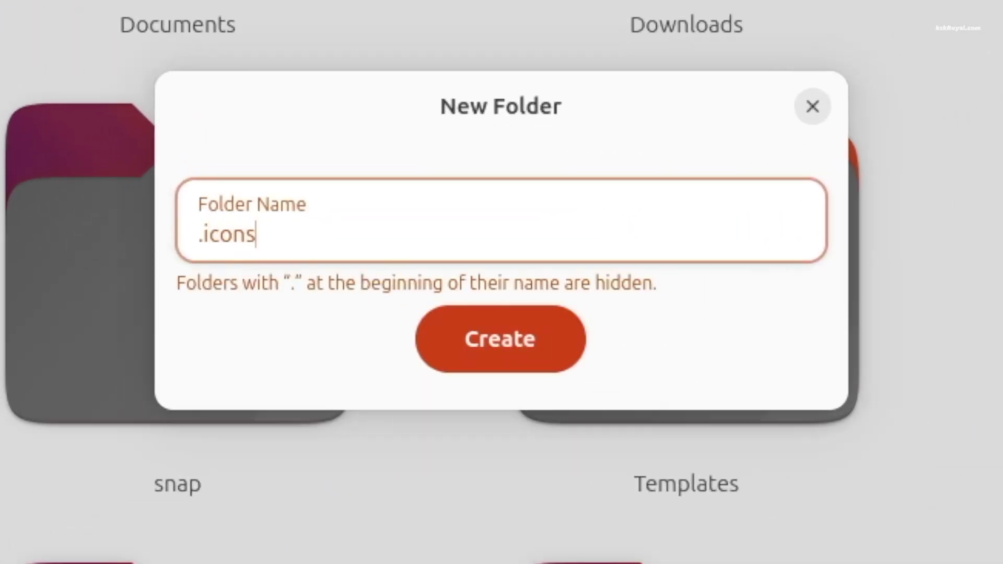
key("Return")
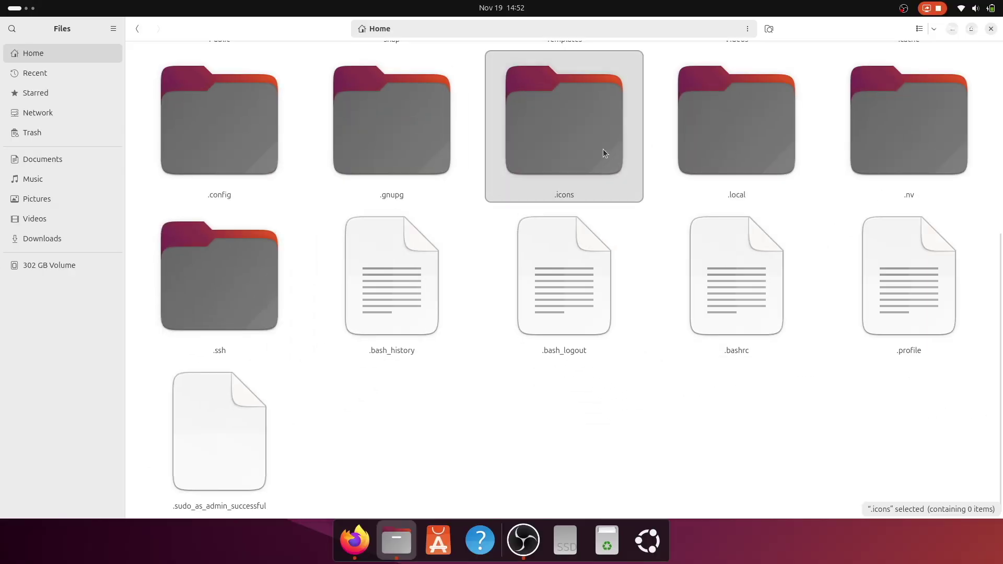
Step: Paste the Cupertino-Sonoma folder into .icons and open it
double_click(588, 142)
right_click(511, 127)
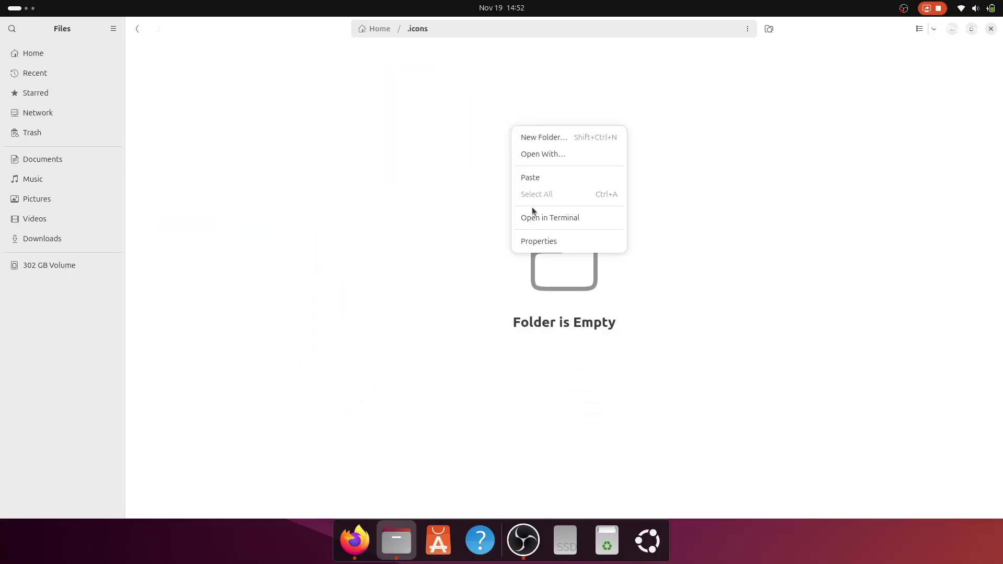
left_click(548, 183)
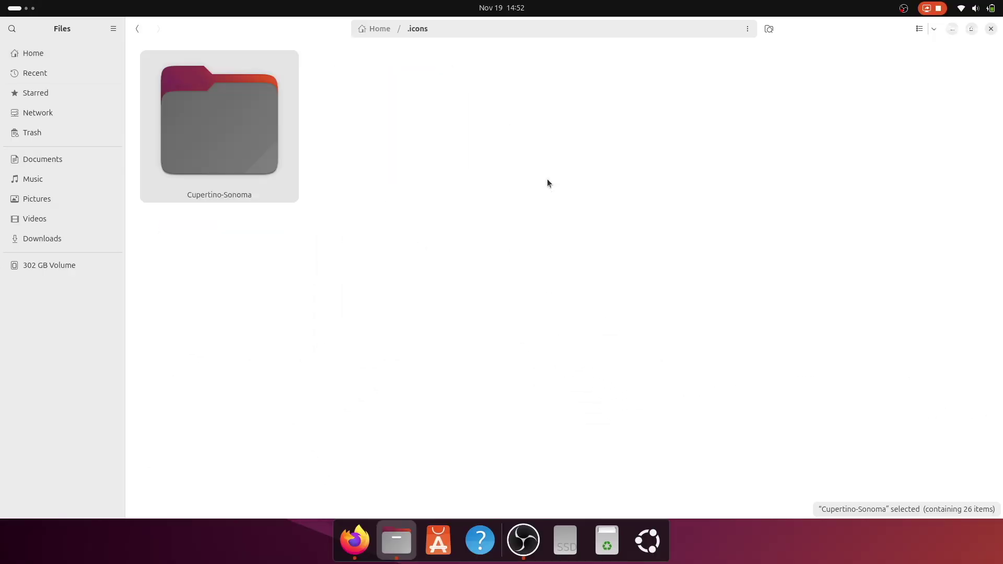
double_click(227, 170)
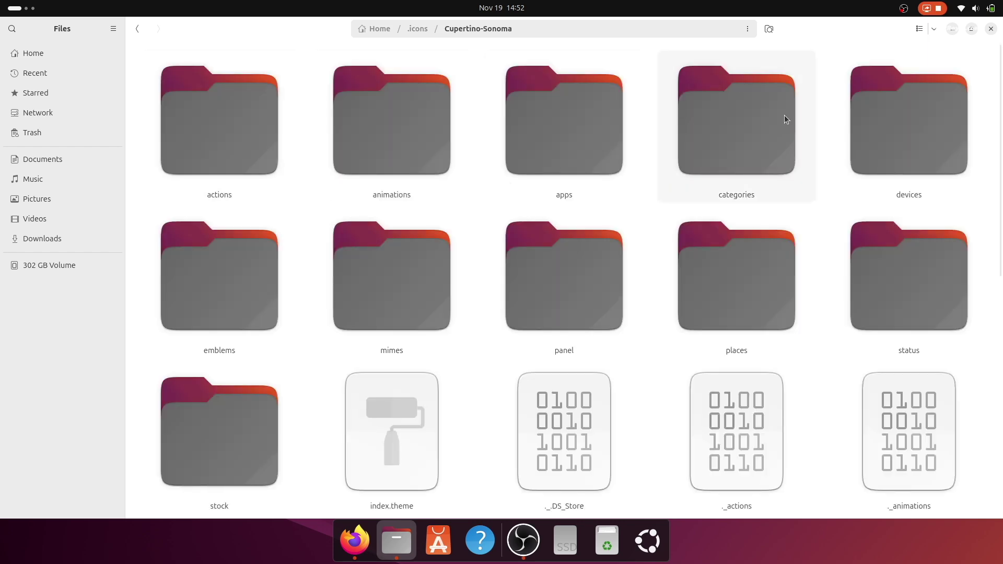
key("ctrl+alt+t")
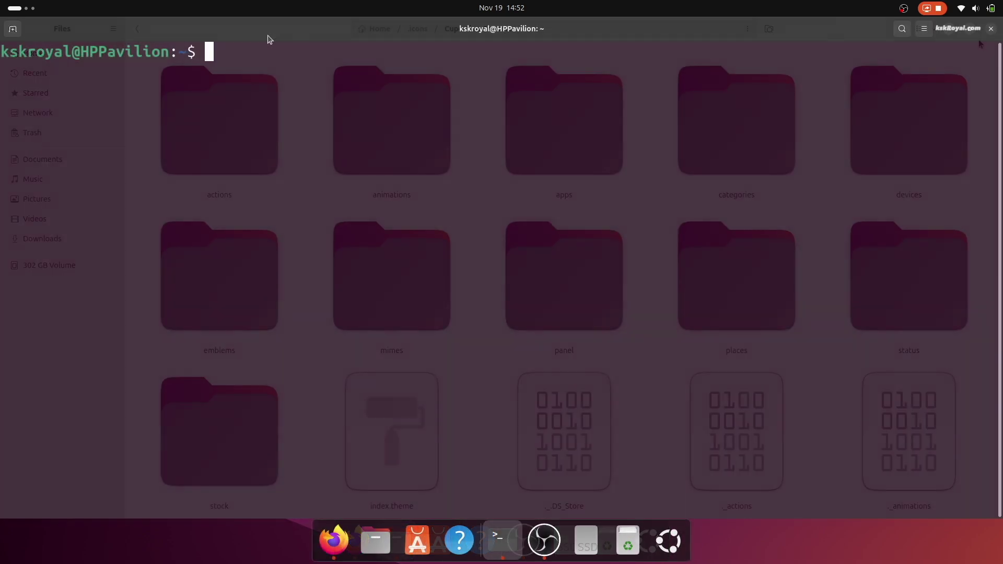
type("git clone https://github.com")
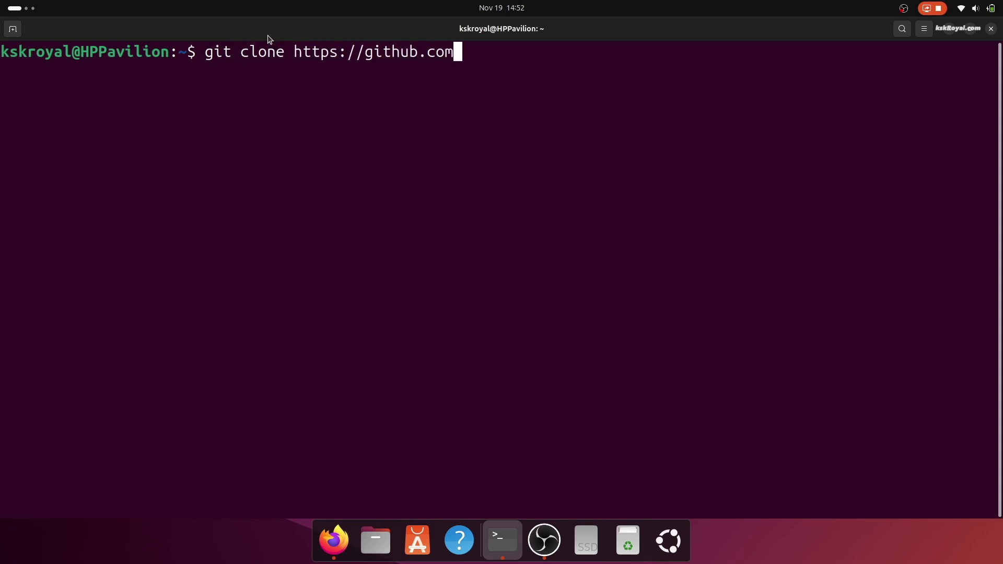
type("/vinceliuice/WhiteSur-wallpp")
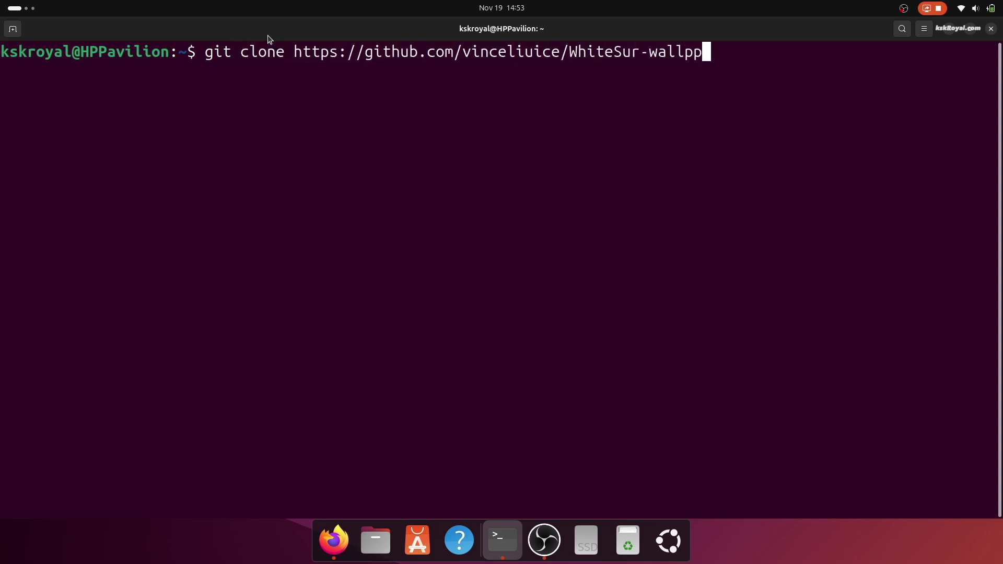
key("BackSpace")
type("apers")
key("Return")
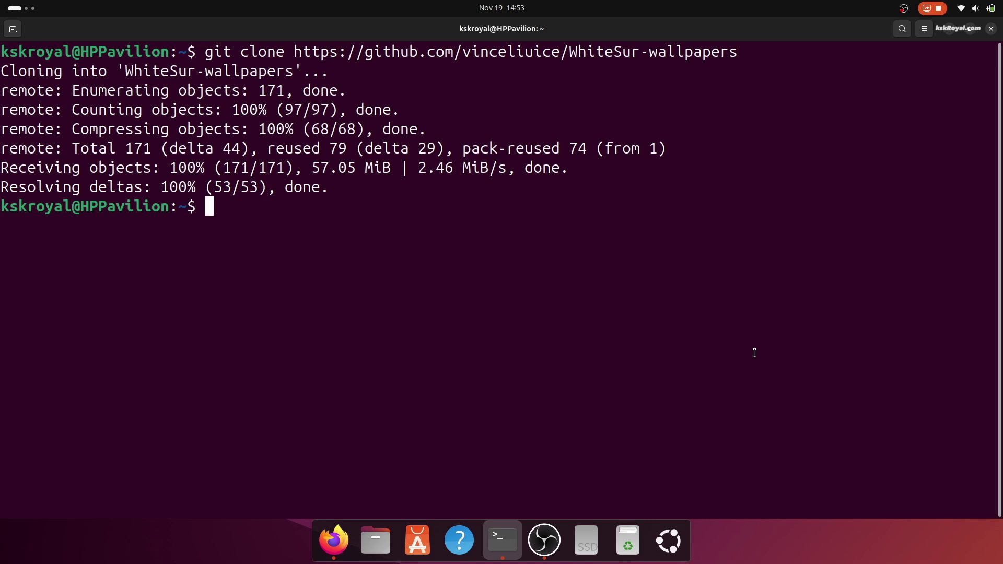
Step: Enter the WhiteSur-wallpapers folder and list its shell scripts
type("ls")
key("Return")
type("cd Wh")
key("Tab")
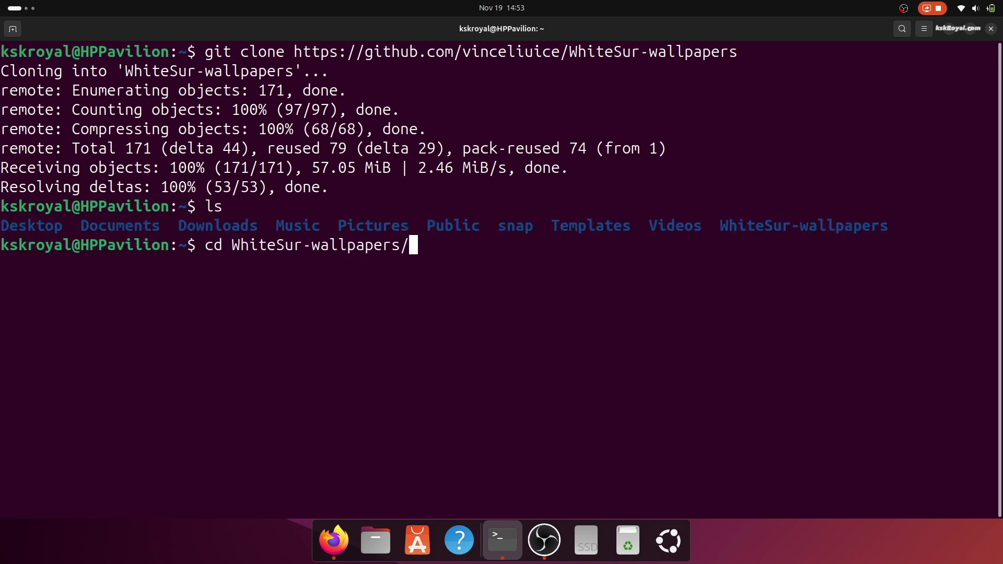
key("Return")
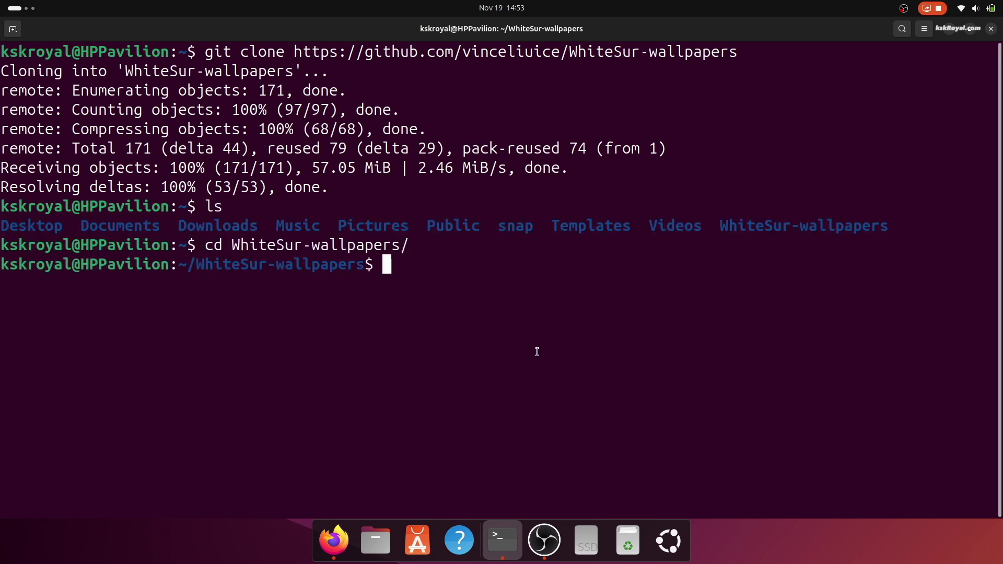
key("ctrl+l")
type("ls *sh")
key("Return")
Step: Run the GNOME backgrounds install script with sudo
type("sudo ./in")
key("Tab")
type("g")
key("Tab")
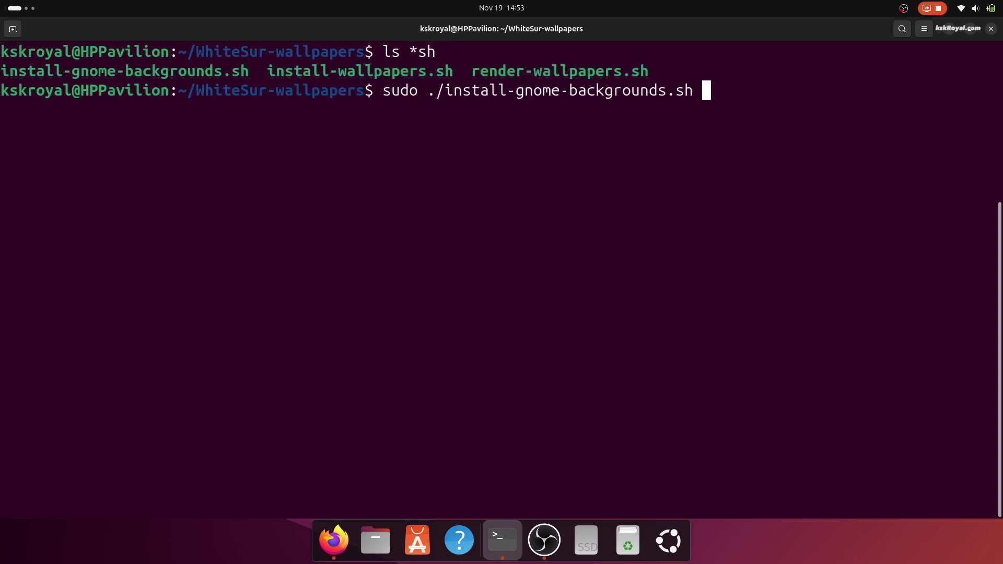
key("Return")
Step: Run ./install-wallpapers.sh, check the new backgrounds, then close Settings
key("Return")
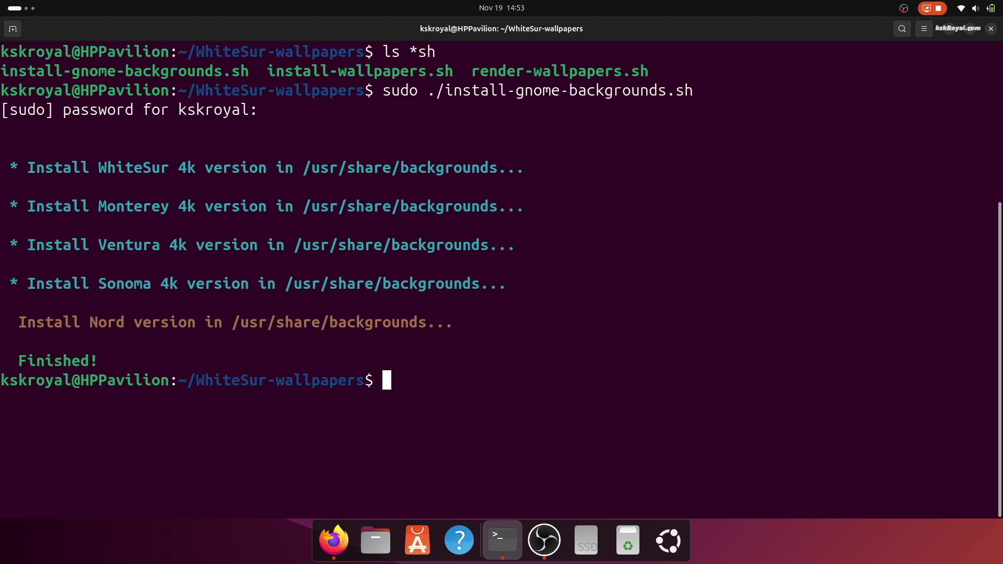
type("./in")
key("Tab")
type("wa")
key("Tab")
key("Return")
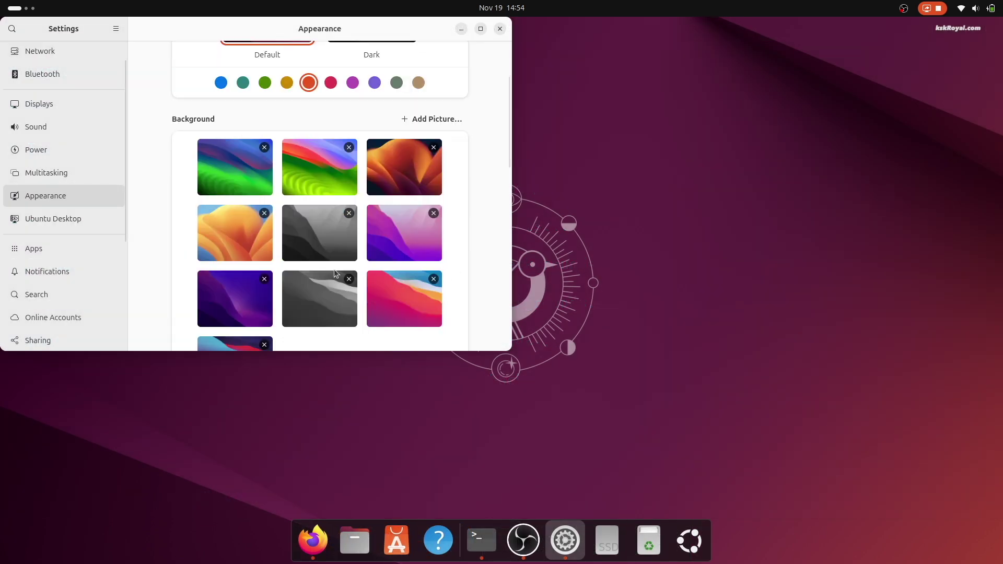
scroll(335, 273, "down", 10)
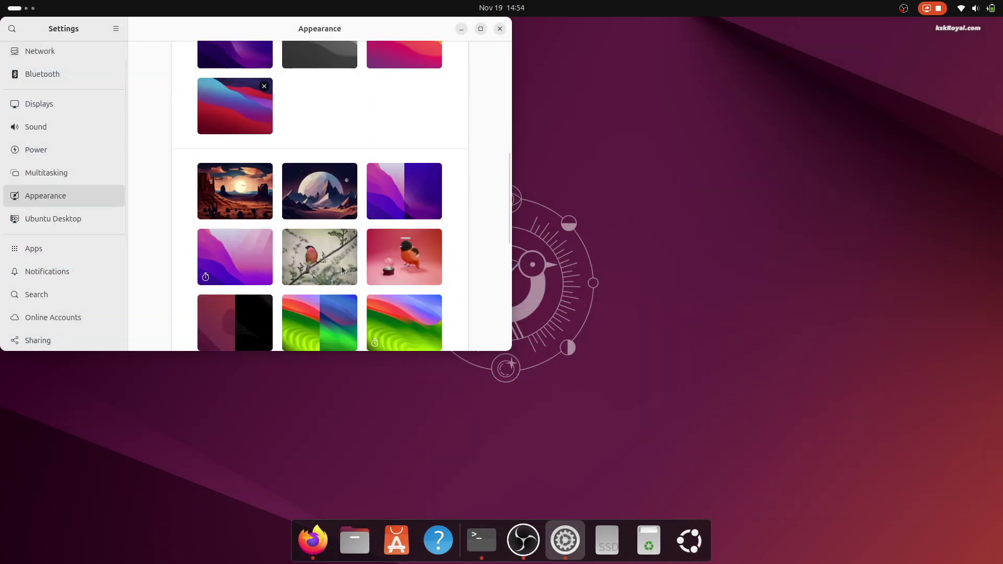
scroll(358, 287, "up", 10)
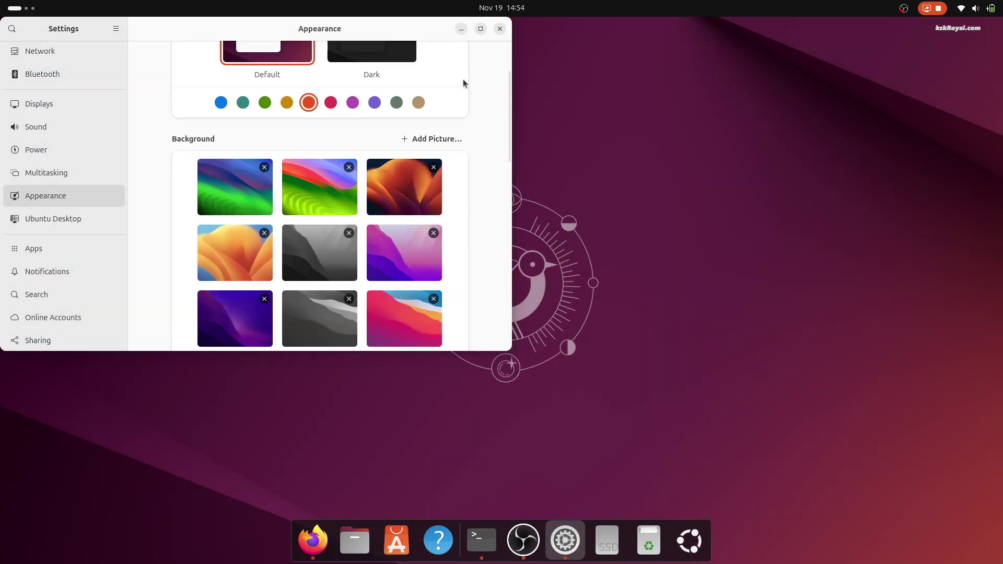
left_click(500, 30)
Step: Copy the git clone command from the Quick install section of the WhiteSur-gtk-theme README
left_click(334, 540)
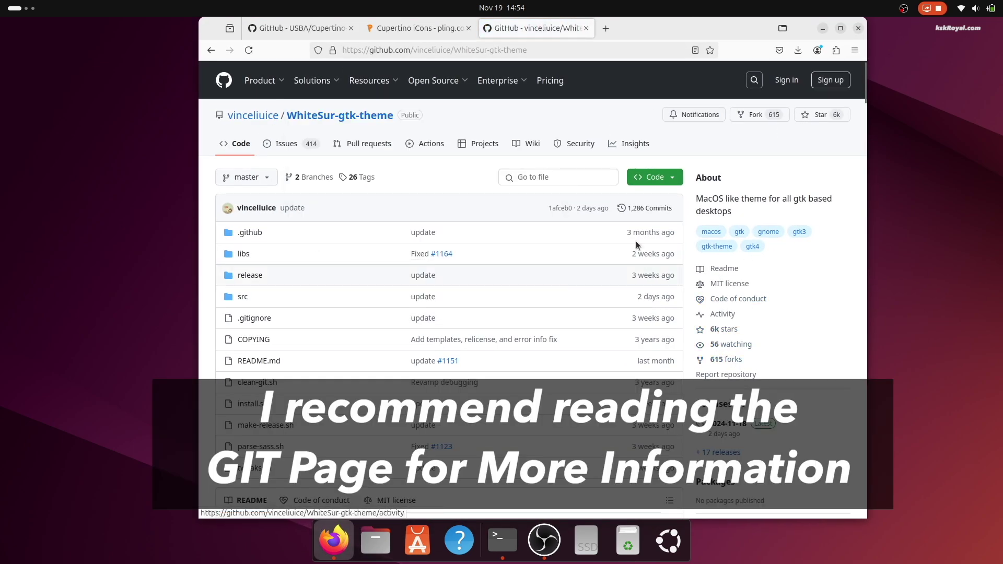
scroll(612, 384, "down", 1)
scroll(612, 381, "down", 5)
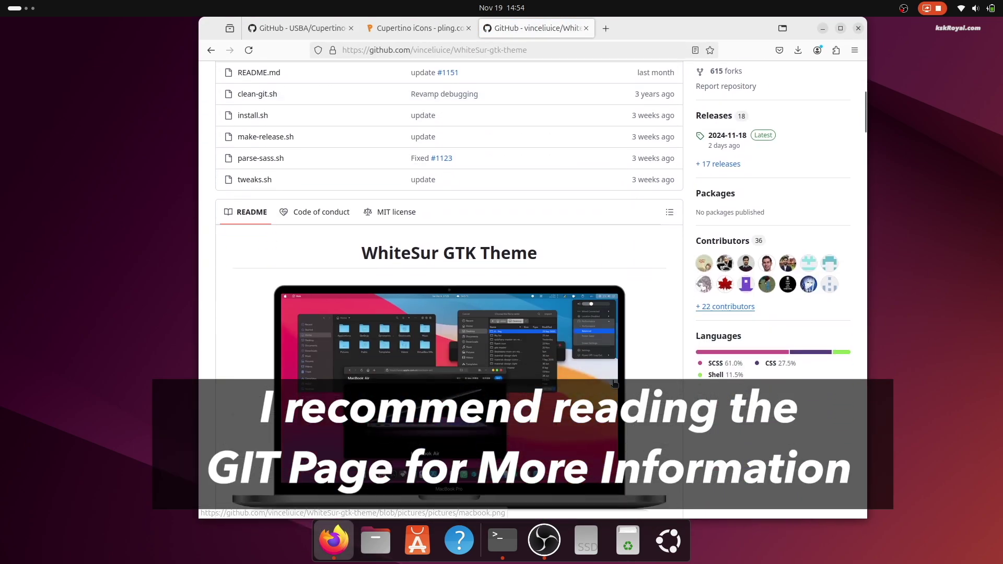
triple_click(413, 248)
scroll(554, 260, "down", 8)
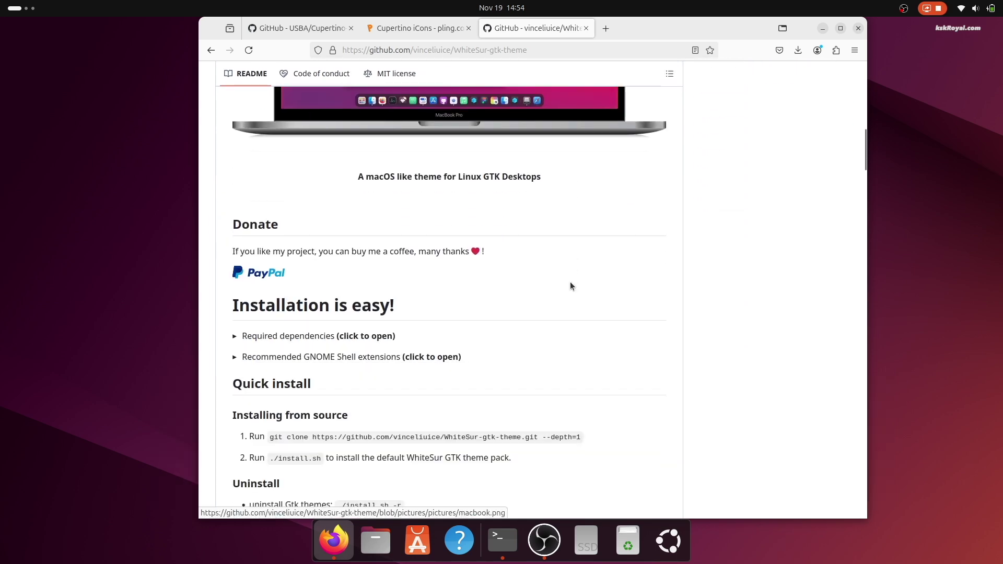
scroll(612, 366, "down", 7)
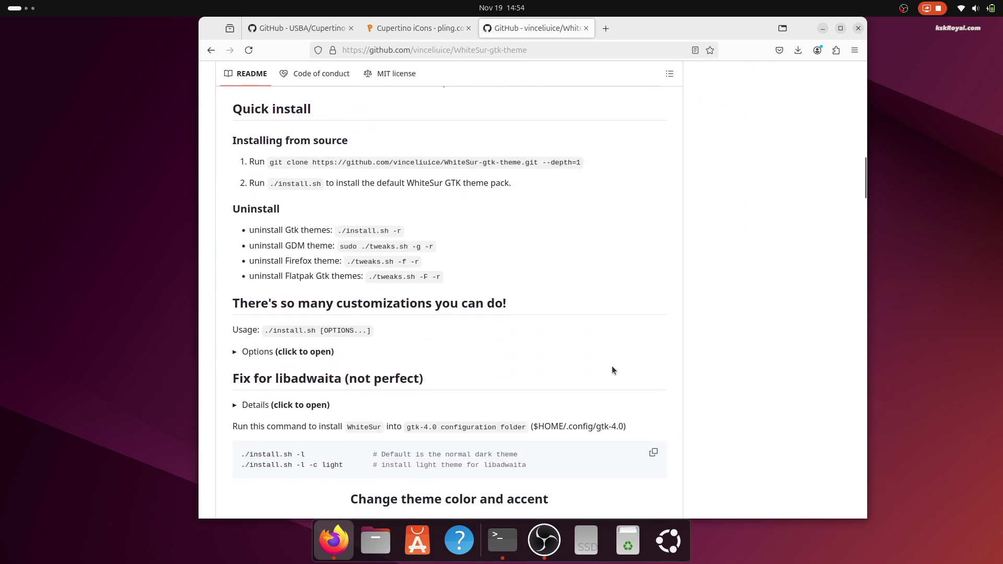
scroll(614, 369, "down", 10)
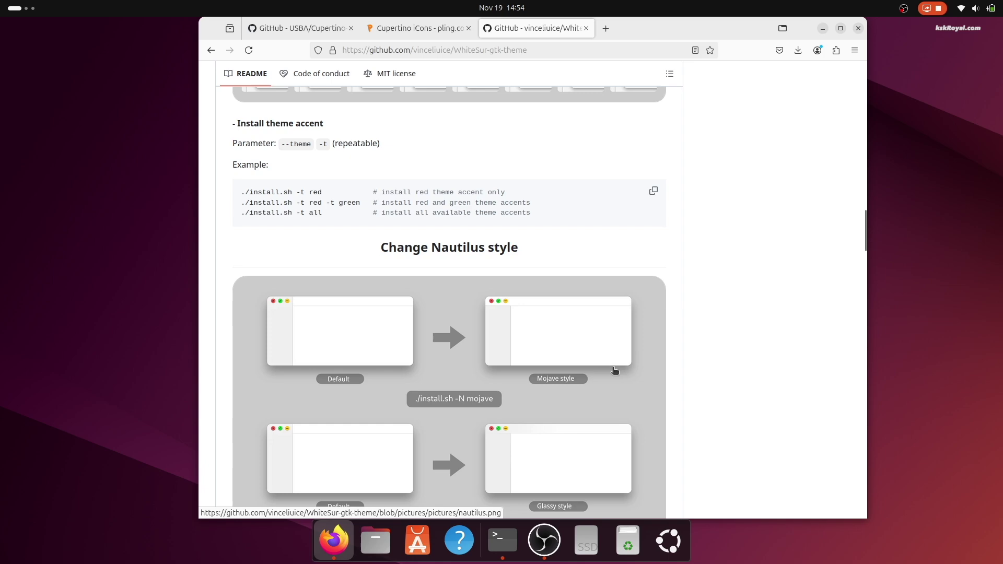
scroll(770, 366, "down", 12)
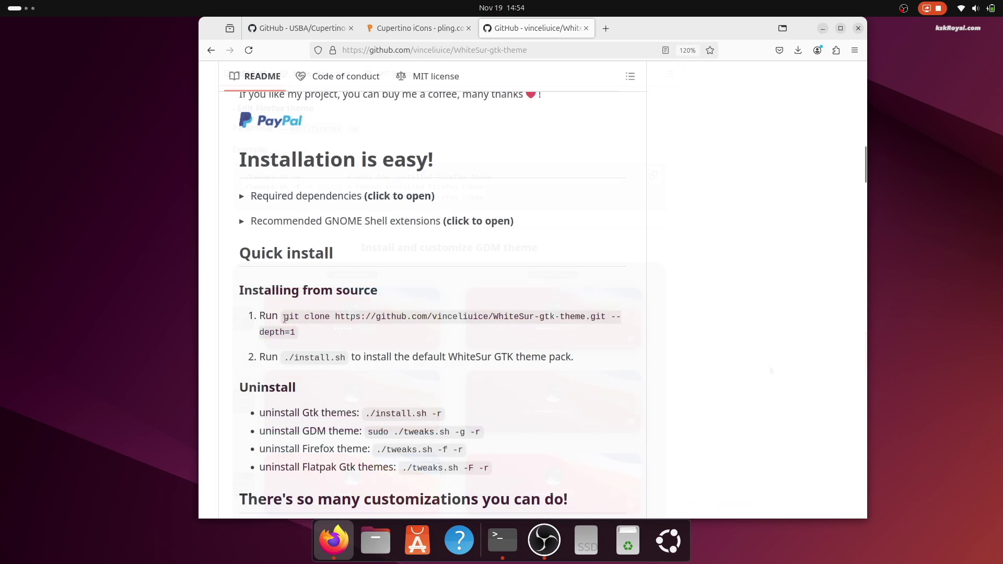
left_click_drag(284, 316, 296, 333)
right_click(449, 319)
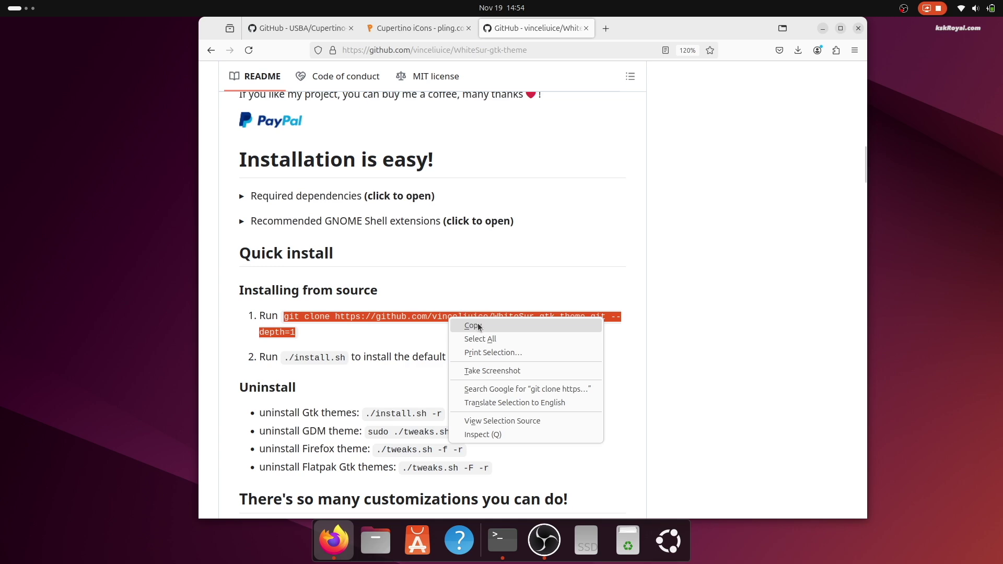
left_click(473, 325)
Step: From the home folder in the terminal, paste and run the WhiteSur-gtk-theme git clone command
left_click(828, 28)
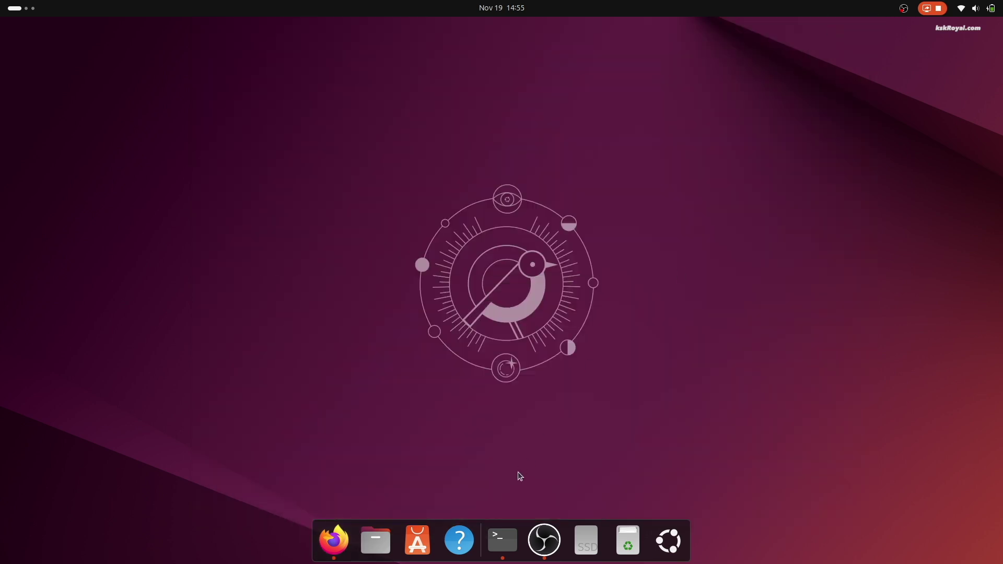
left_click(502, 540)
key("ctrl+l")
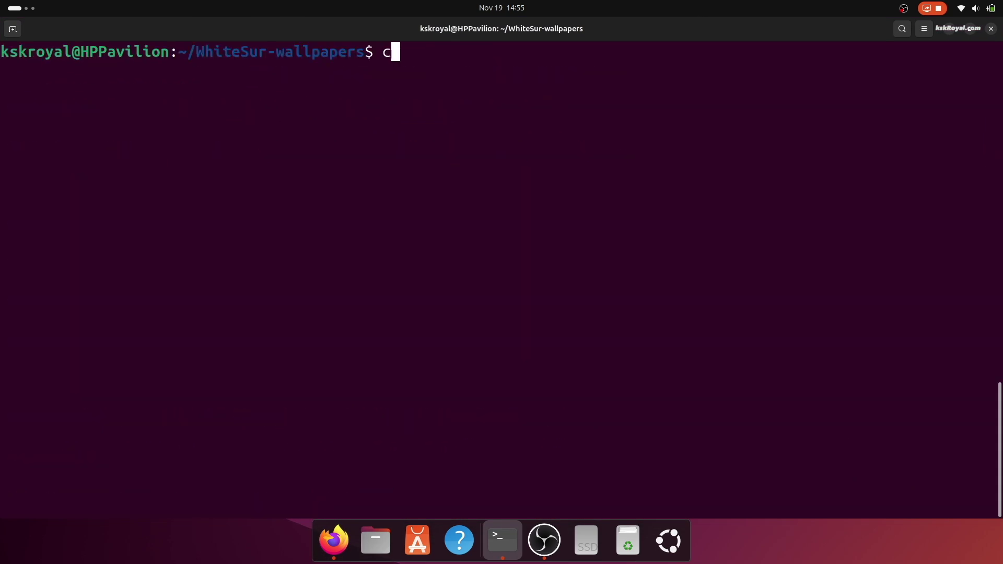
key("Return")
key("ctrl+shift+v")
key("Return")
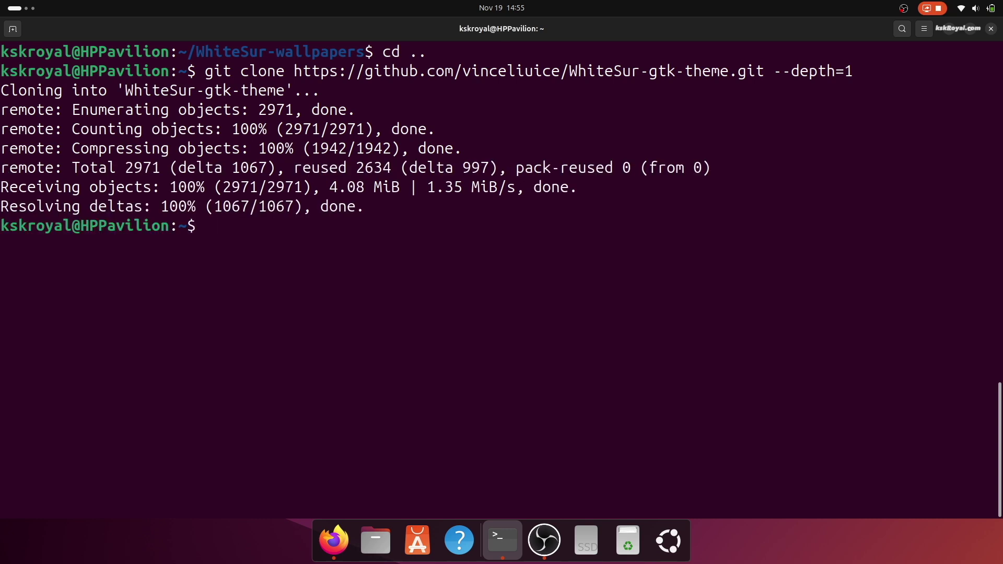
Step: Enter WhiteSur-gtk-theme/ and list its files
key("ctrl+l")
type("cd WhiteSur-gtk-theme/")
key("Return")
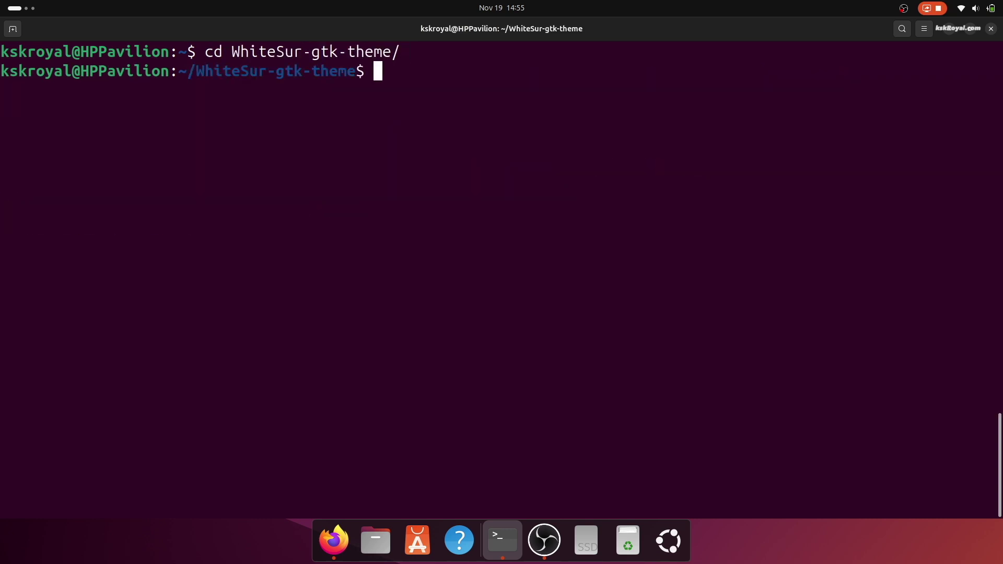
type("ls")
key("Return")
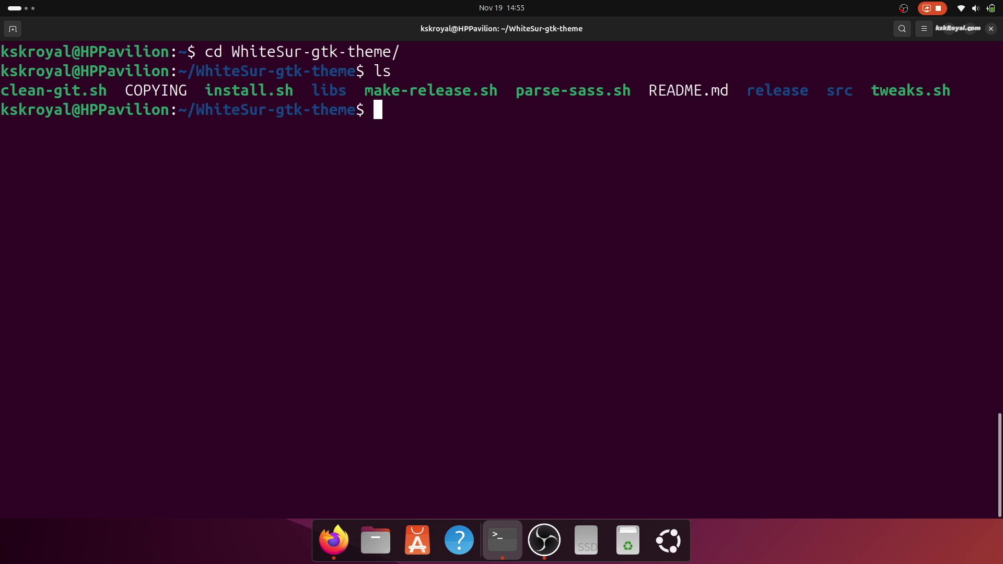
Step: Run ./install.sh --help and review its destination, name, opacity and theme options
double_click(273, 88)
type("./install.sh --")
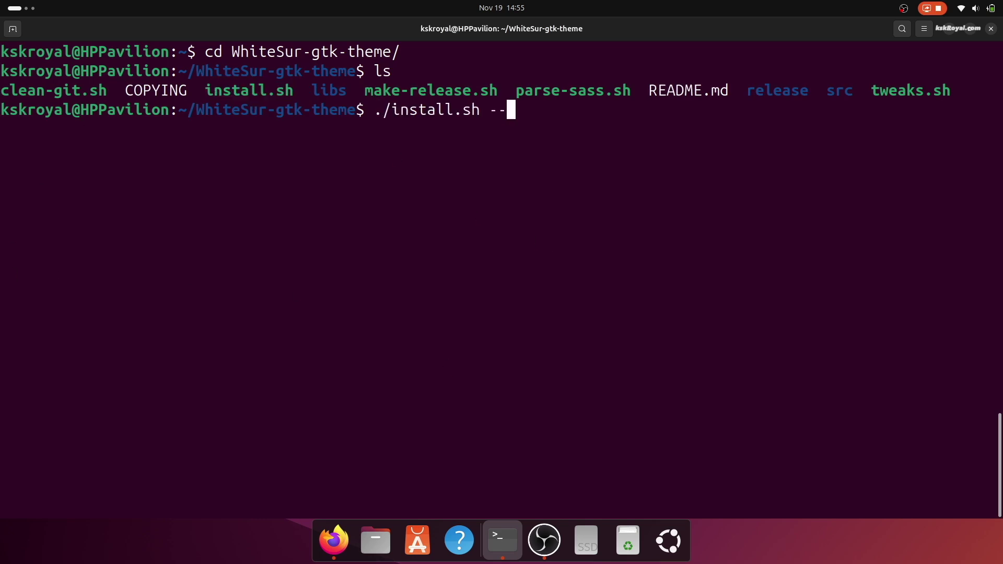
type("help")
key("Return")
scroll(242, 388, "up", 10)
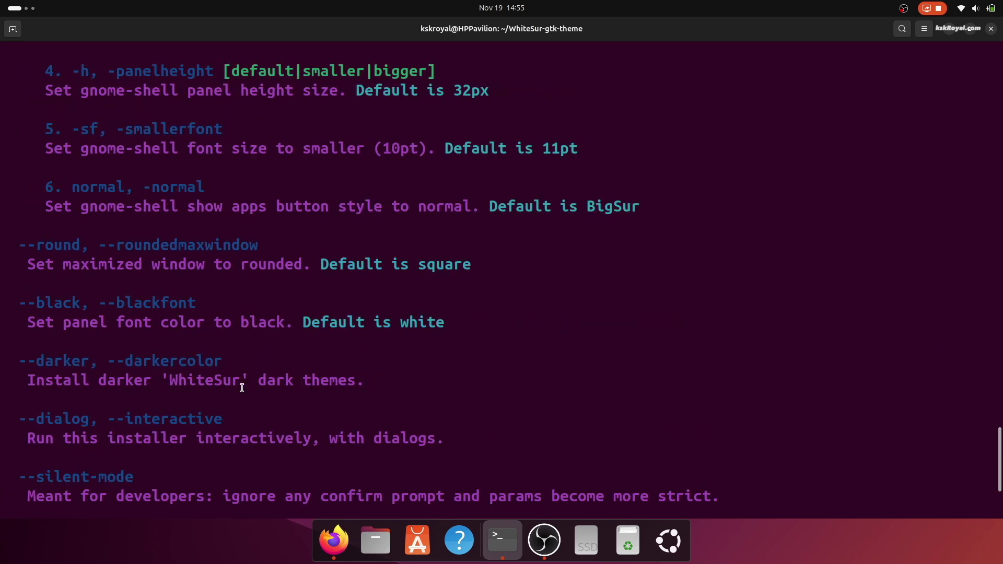
scroll(242, 387, "up", 10)
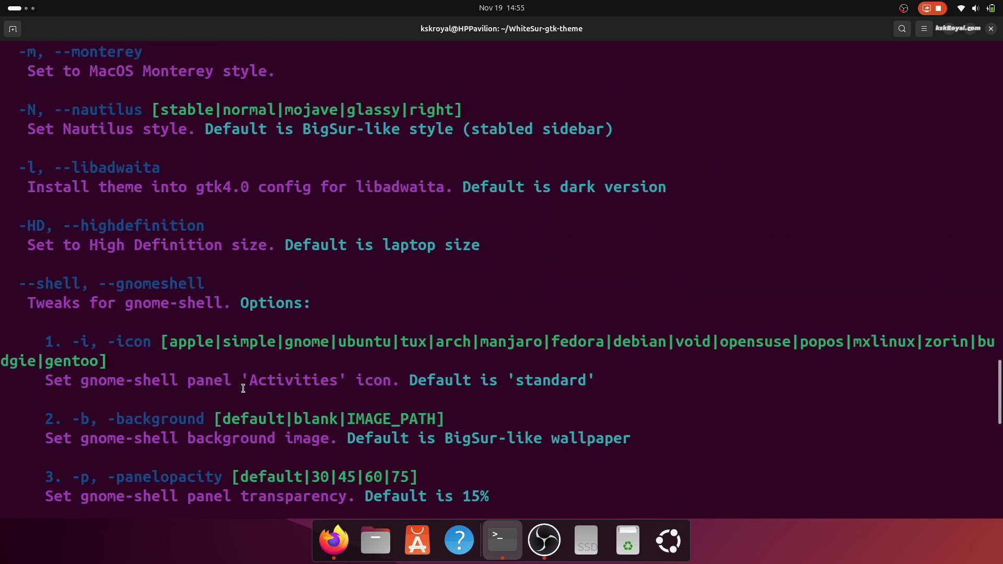
scroll(243, 388, "up", 2)
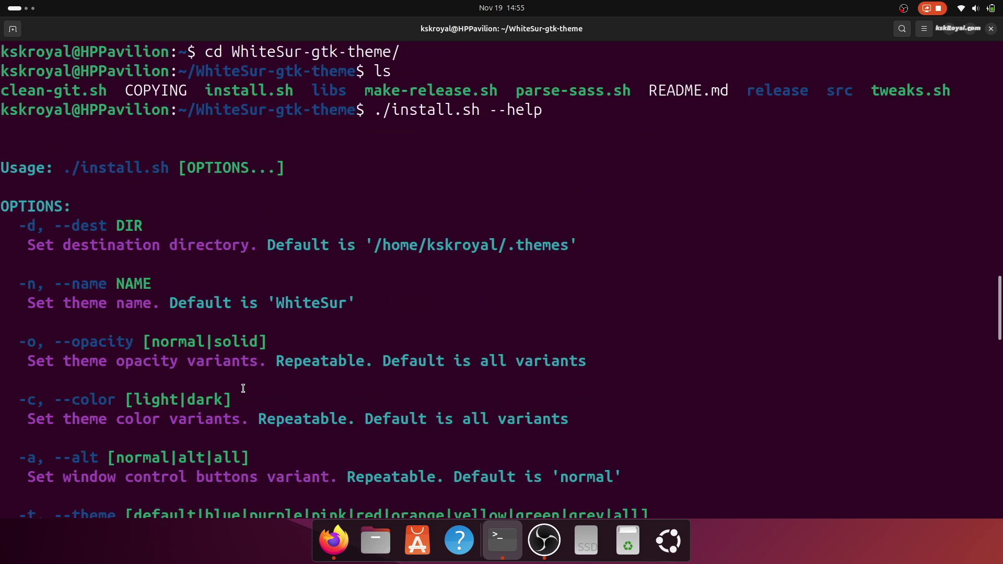
left_click_drag(19, 228, 61, 238)
triple_click(78, 297)
scroll(80, 296, "down", 1)
triple_click(83, 283)
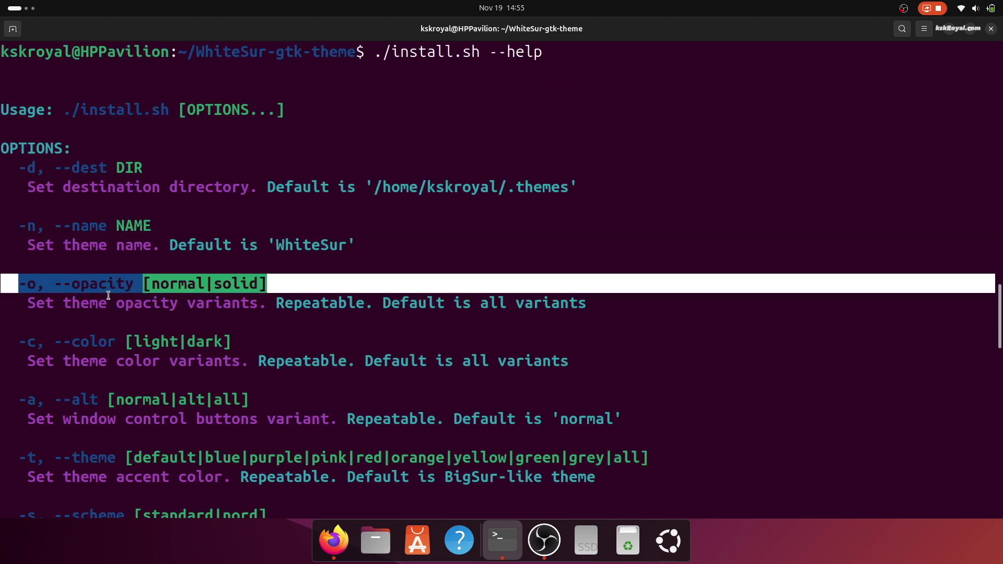
scroll(84, 282, "down", 4)
double_click(88, 219)
Step: Run ./install.sh -n WhiteSur -t all -m -N stable -l --shell -i apple -h bigger --round until Done
double_click(122, 278)
key("ctrl+l")
type("./")
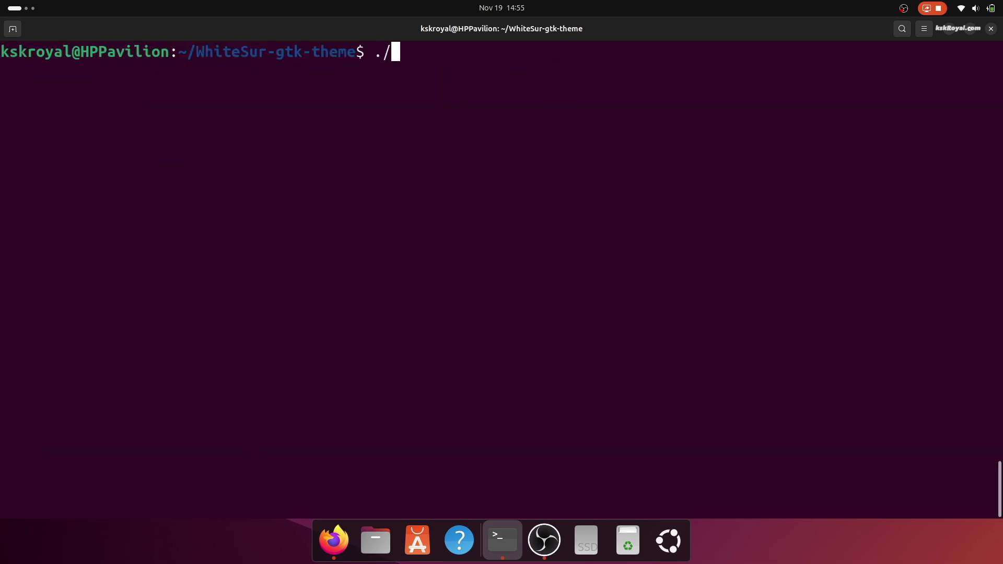
type("install.sh ")
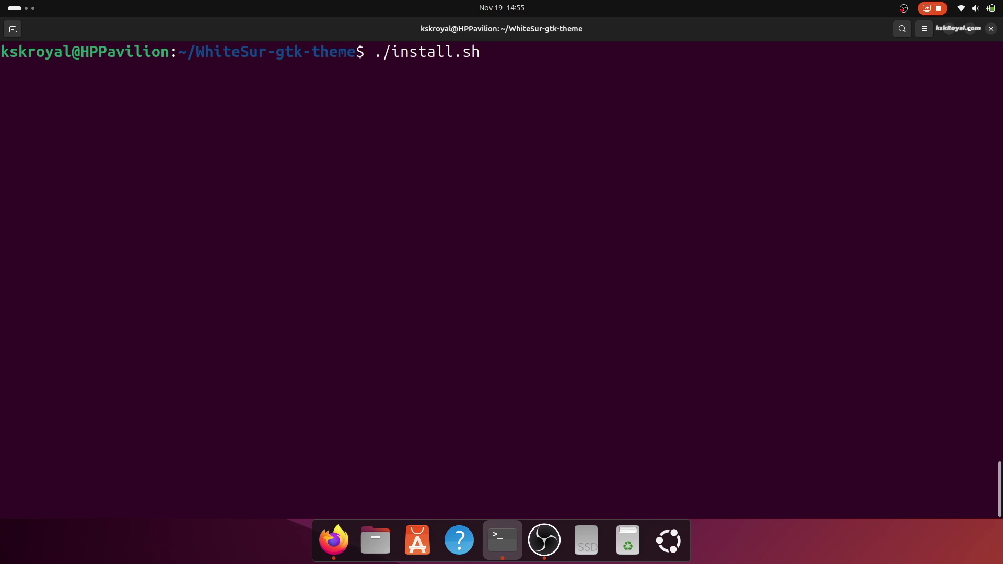
type("-n WhiteSur -t all")
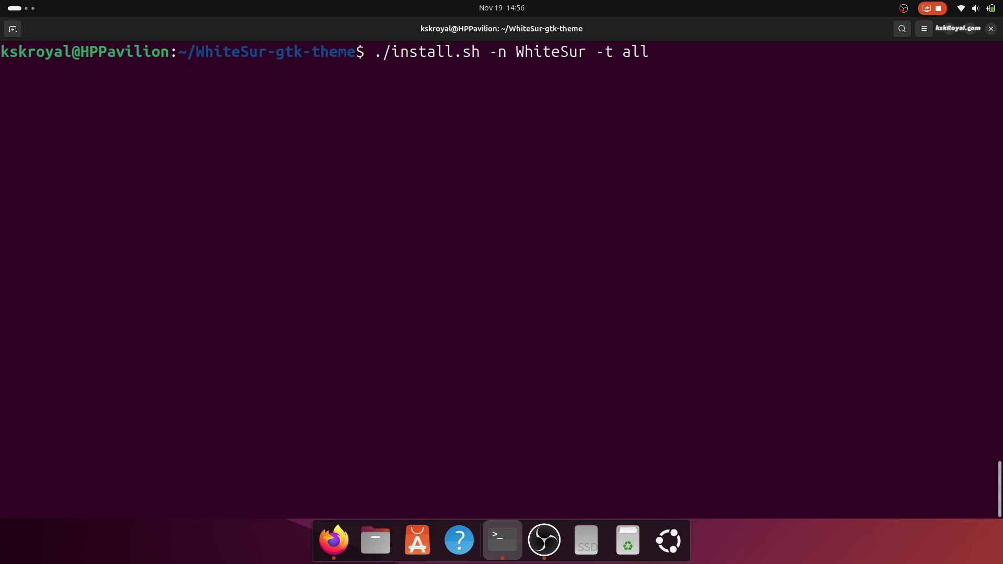
type(" -m -N stable -l --s")
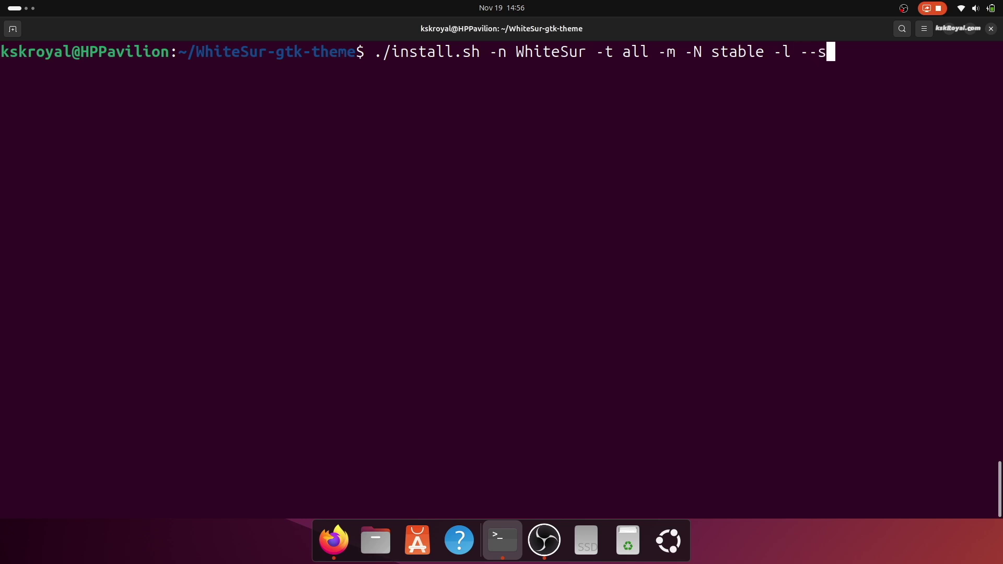
type("hell -i apple")
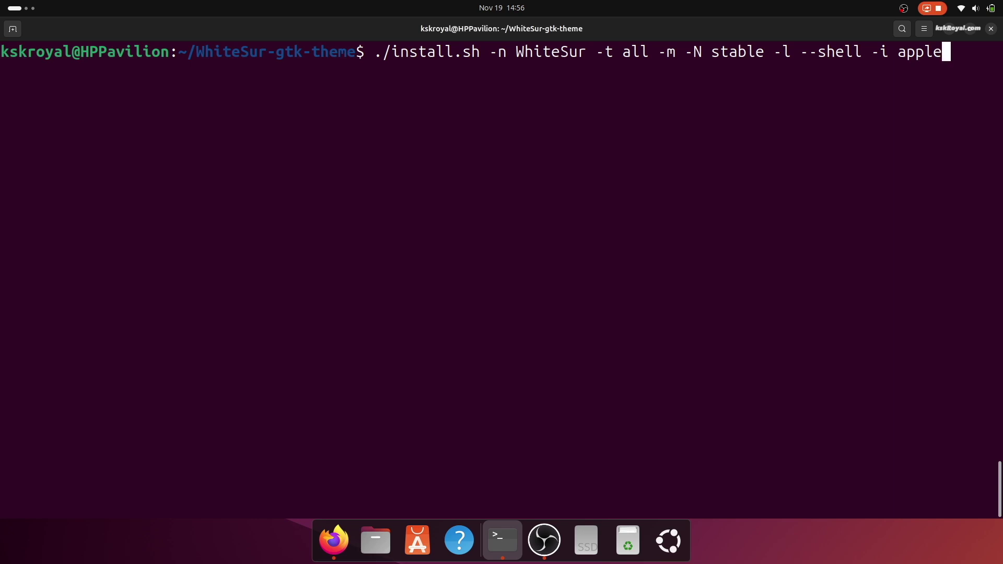
type(" s")
key("BackSpace")
type("-h bigger")
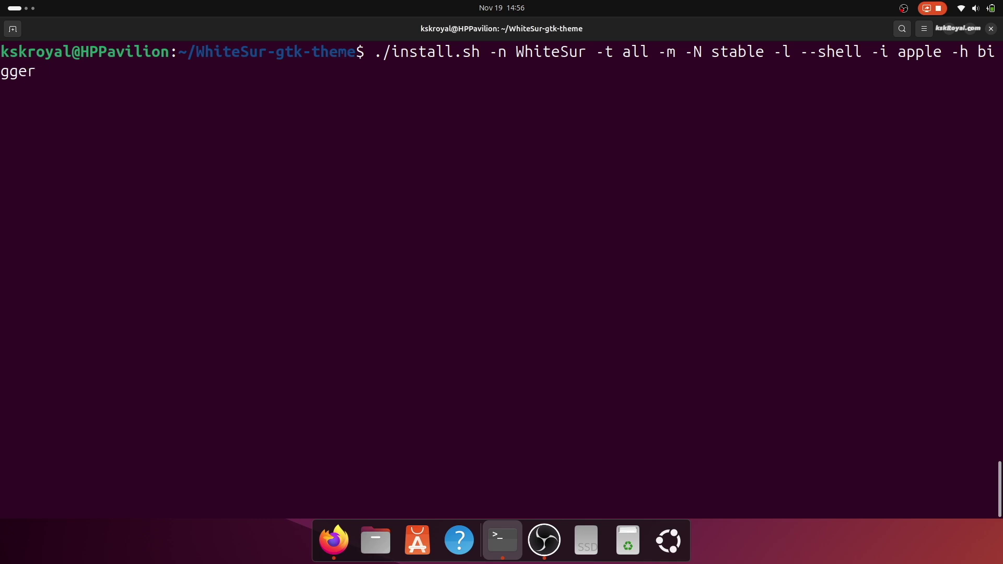
type(" --round")
key("Return")
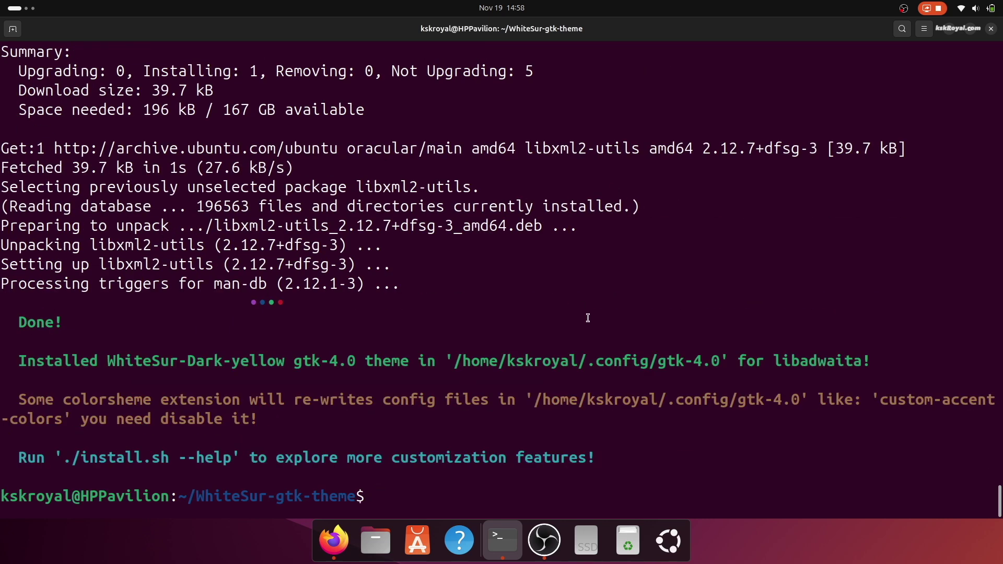
triple_click(112, 355)
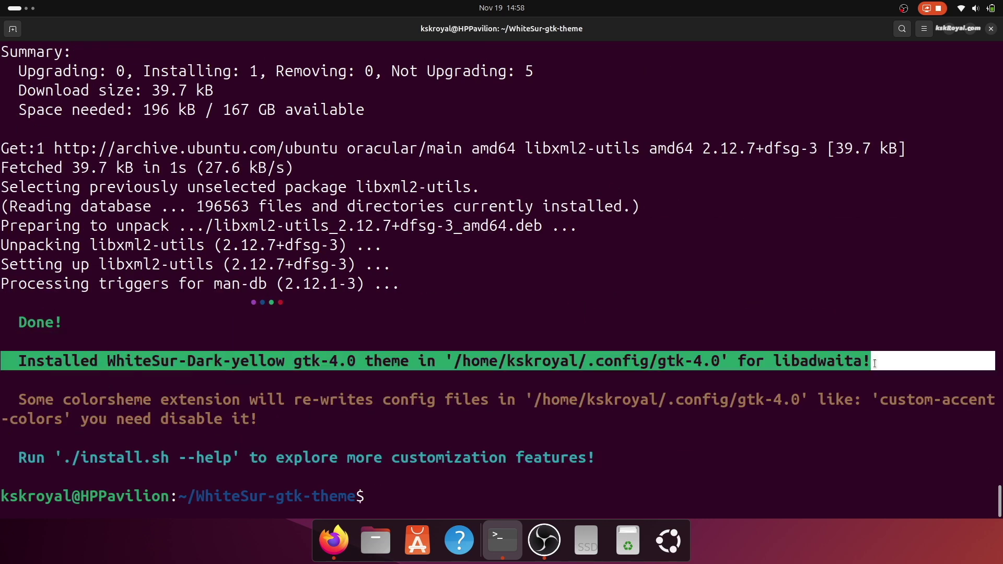
left_click(906, 363)
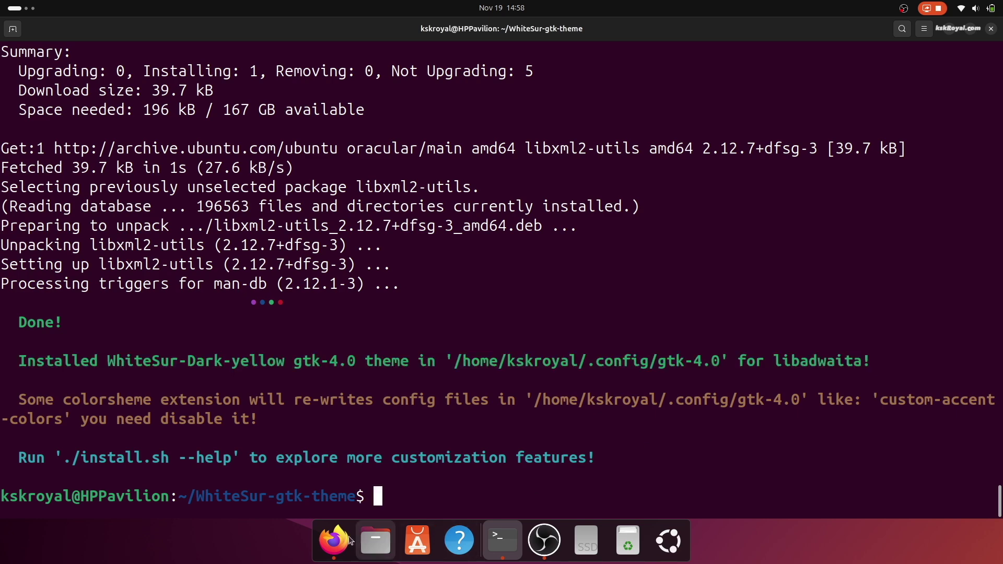
Step: List the theme folder's shell scripts to locate tweaks.sh
key("ctrl+l")
type("ls *sh")
key("Return")
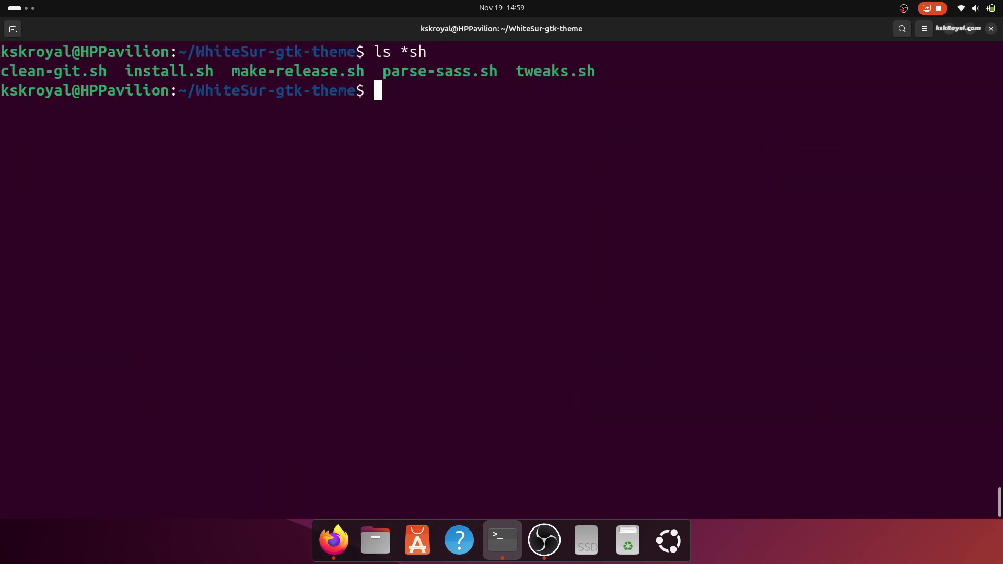
double_click(560, 77)
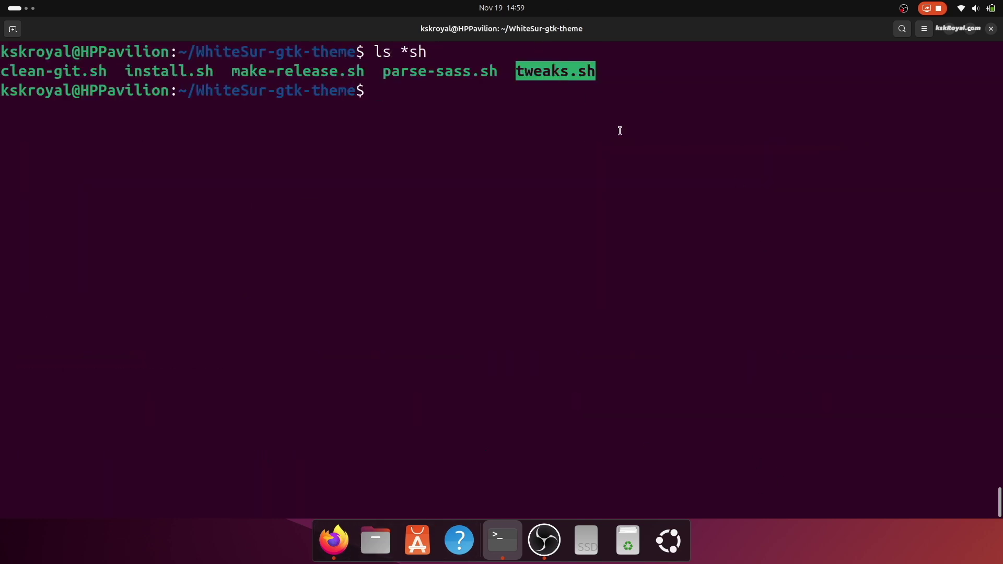
left_click(624, 157)
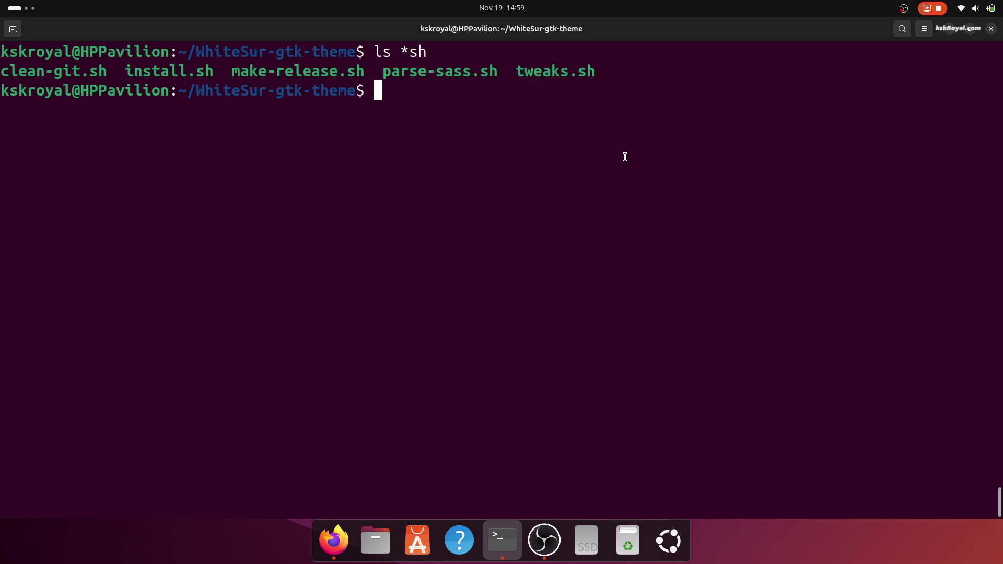
Step: Install the WhiteSur GDM theme via sudo ./tweaks.sh -g -nd -b ~/Downloads/SequoiaLight.png
type("sudo ./tw")
key("Tab")
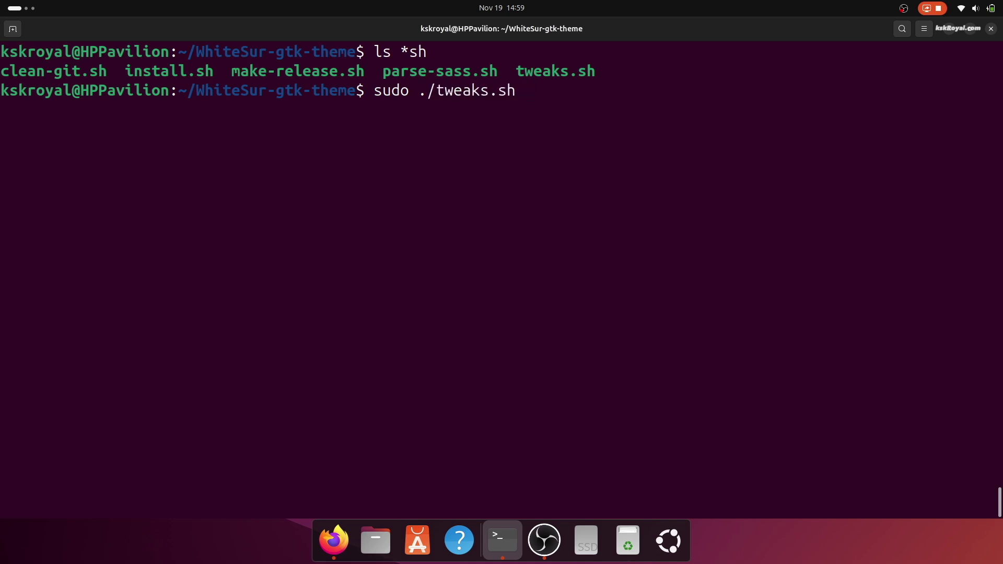
type("-g -nd -b ~/Dow")
key("Tab")
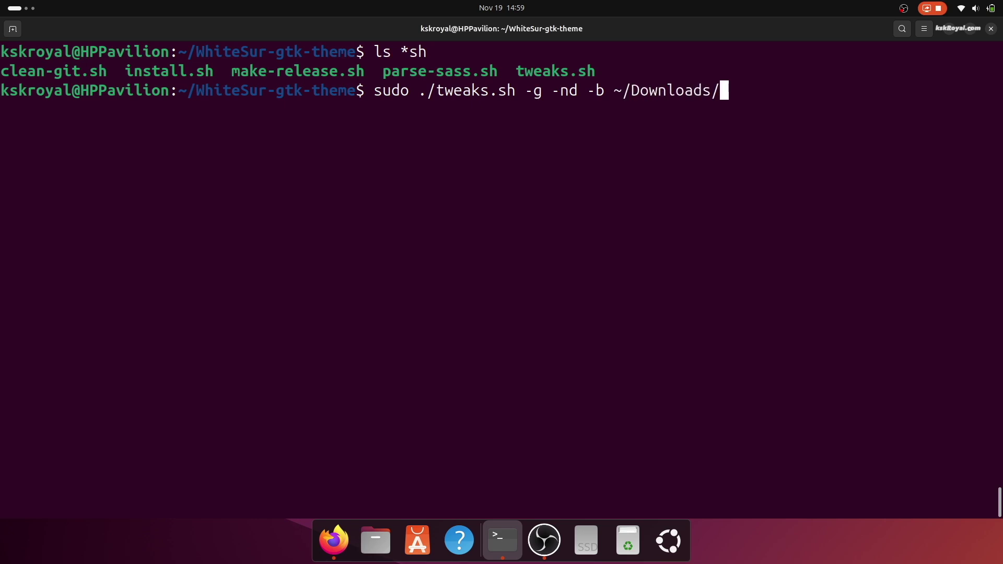
type("Se")
key("Tab")
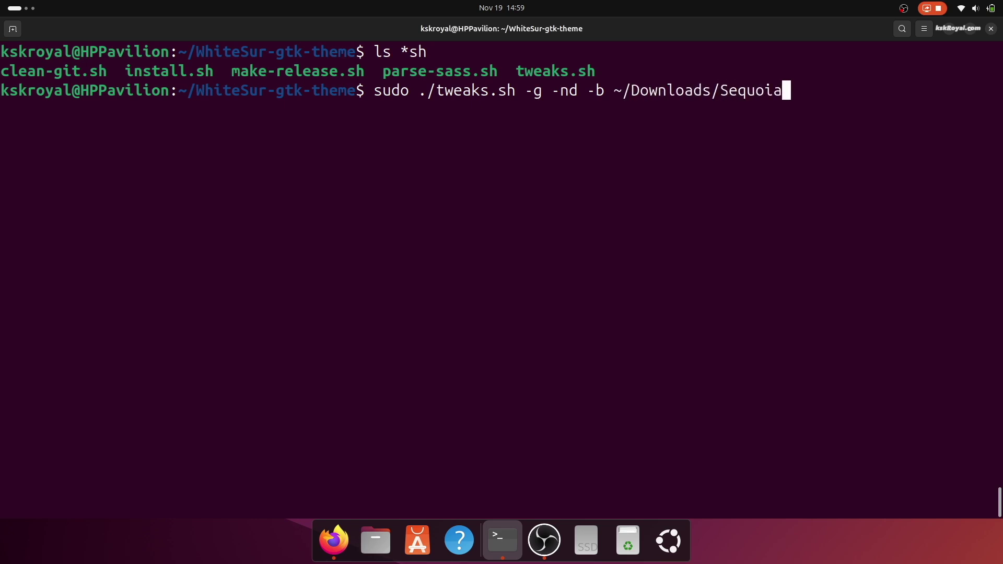
type("L")
key("Tab")
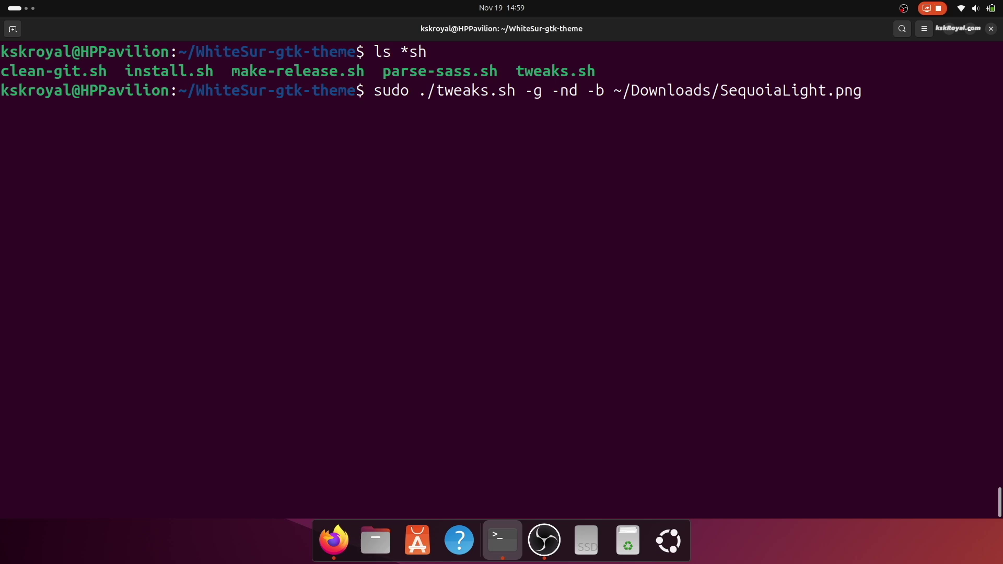
key("Return")
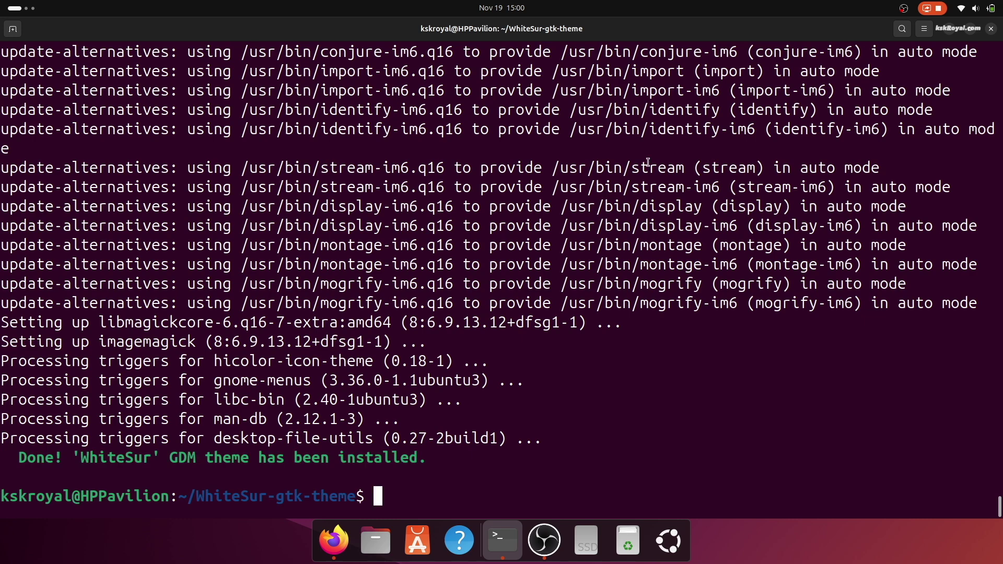
key("ctrl+l")
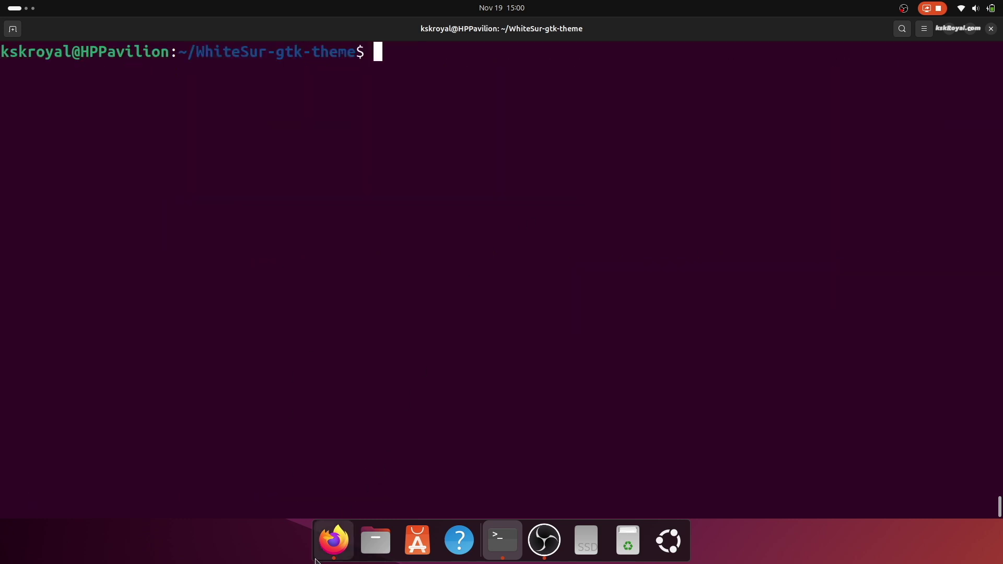
Step: Bring the Firefox window with the WhiteSur README forward and close it
left_click(334, 540)
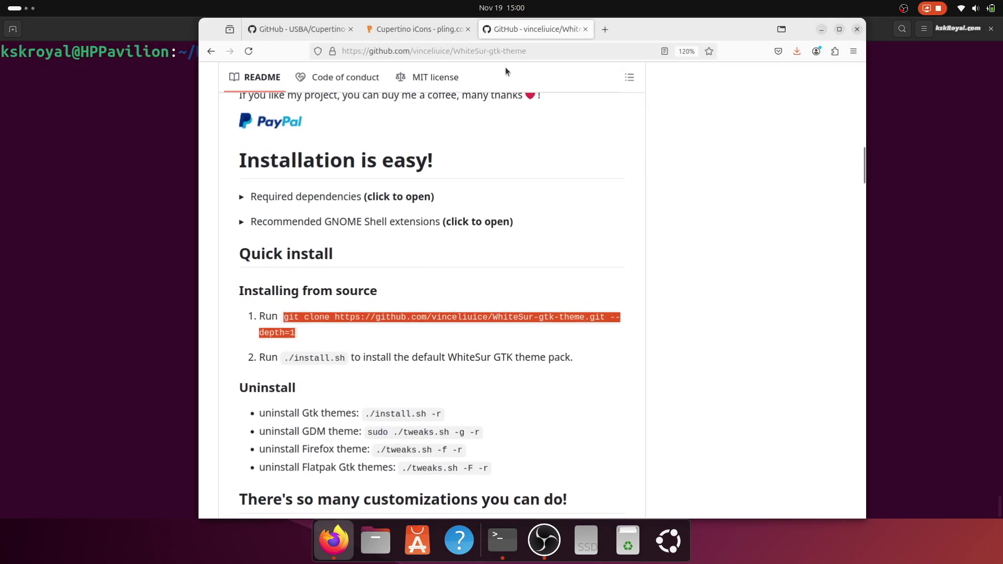
left_click(858, 30)
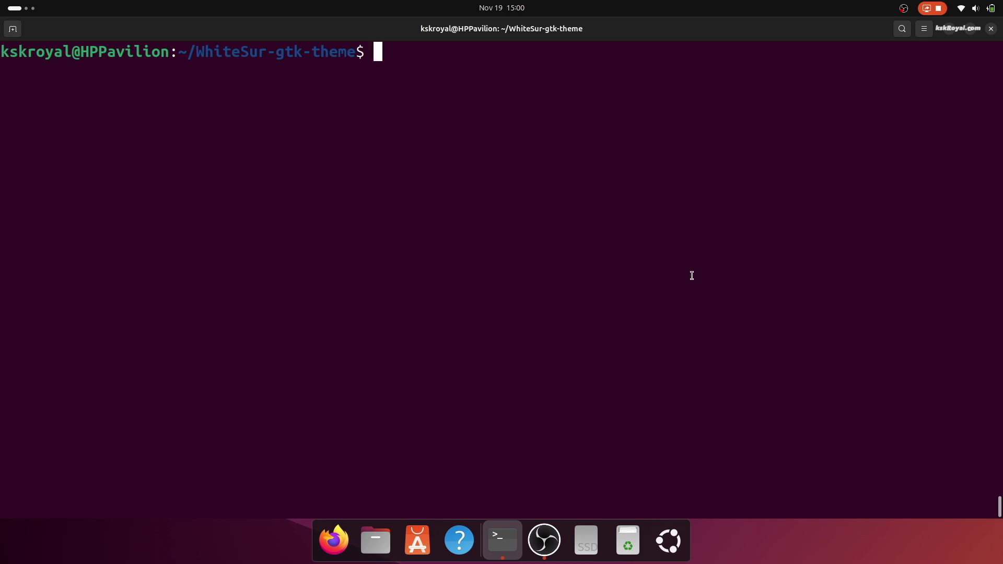
Step: Run ./tweaks.sh -f flat -F to install the Flat Firefox theme and link WhiteSur to Flatpak
type("./t")
key("Tab")
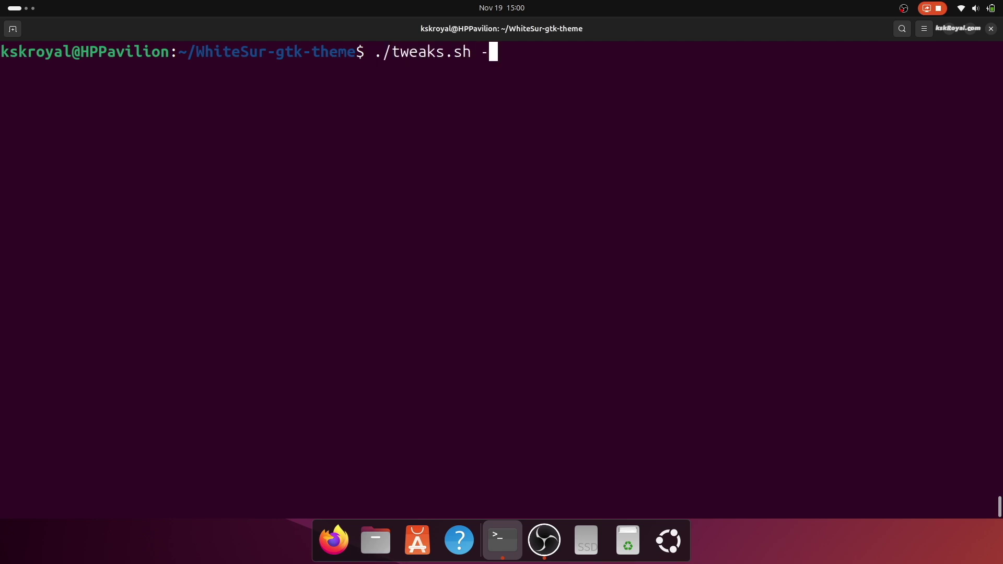
type("-f flat")
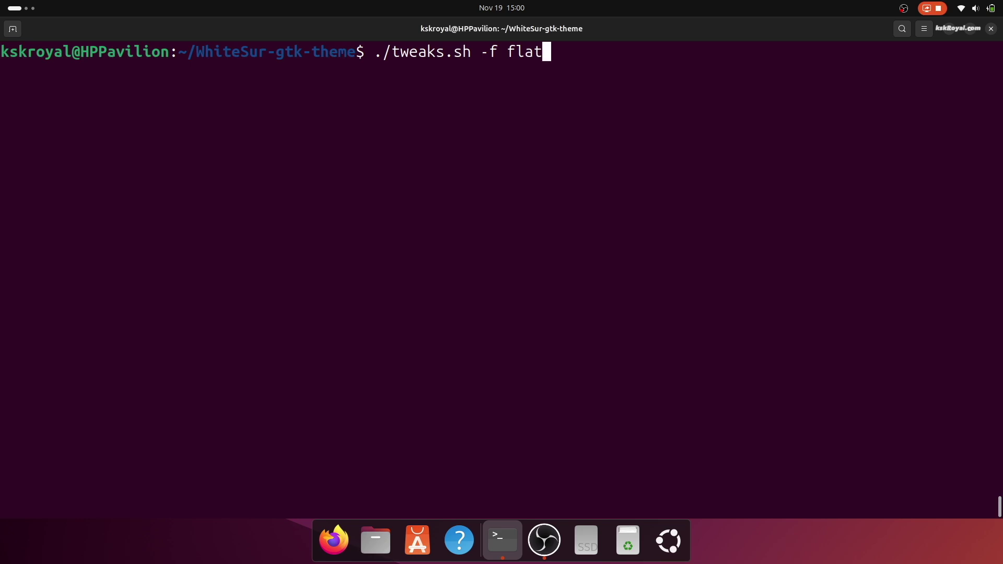
type("-F")
key("Return")
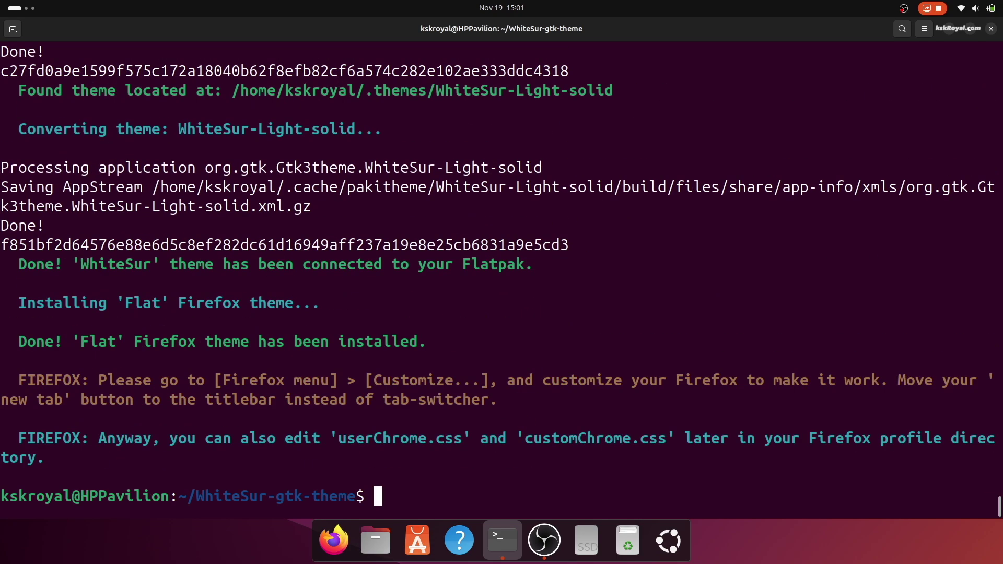
Step: Clear the terminal and run sudo flatpak override for xdg-config/gtk-3.0 and xdg-config/gtk-4.0
key("ctrl+l")
type("sudo flatpak override ")
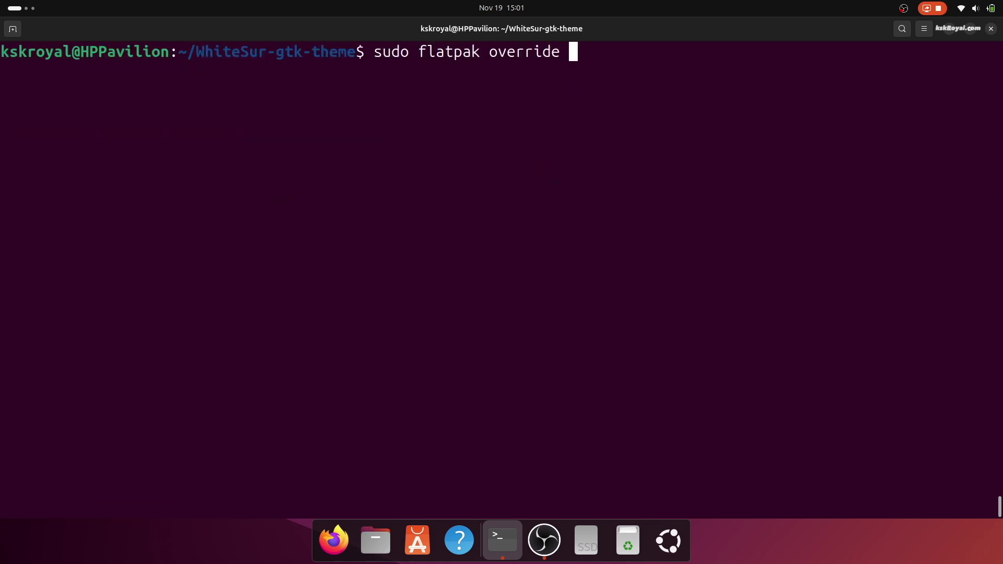
type("--filesystem=xdg-config/gtk-3.0 && sudo fl")
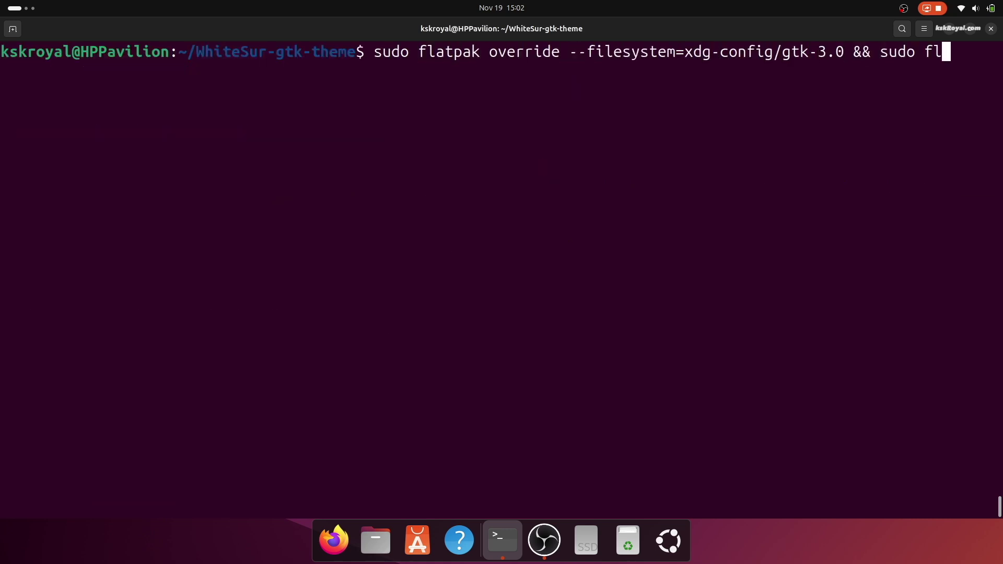
type("atpak override --filesystem=xdg-config/gtk-4.0")
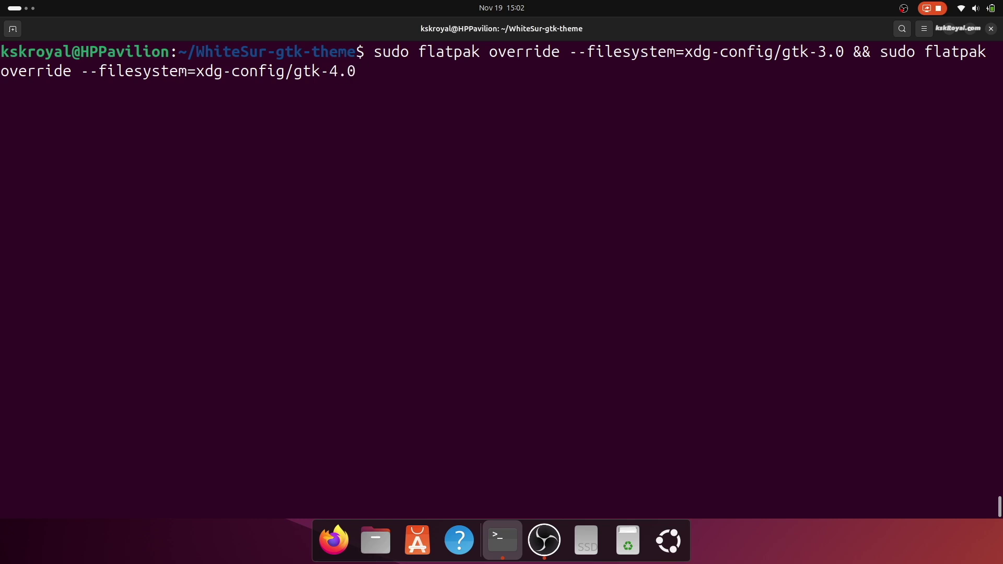
key("Return")
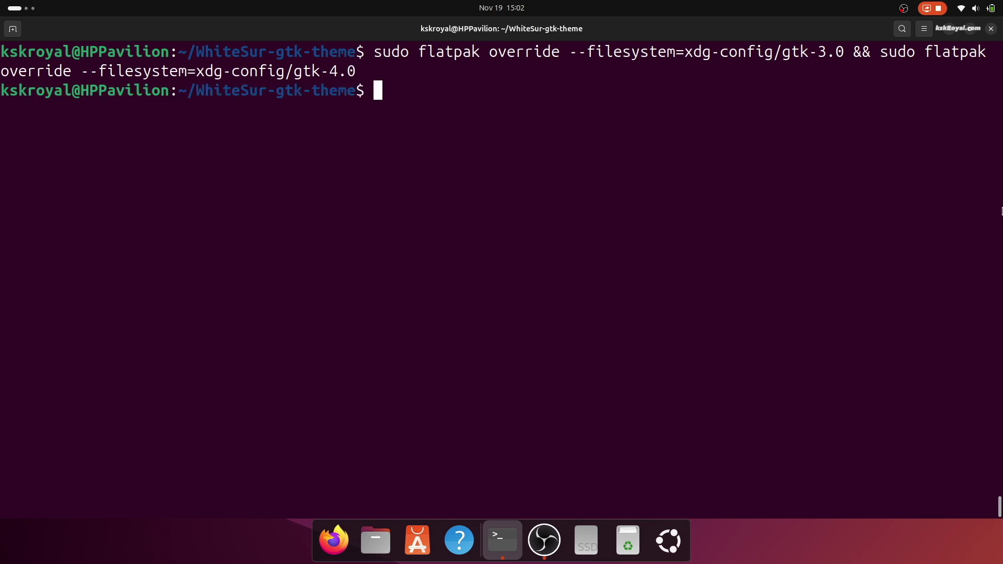
Step: Close the terminal and launch Extension Manager, centred on screen
left_click(991, 28)
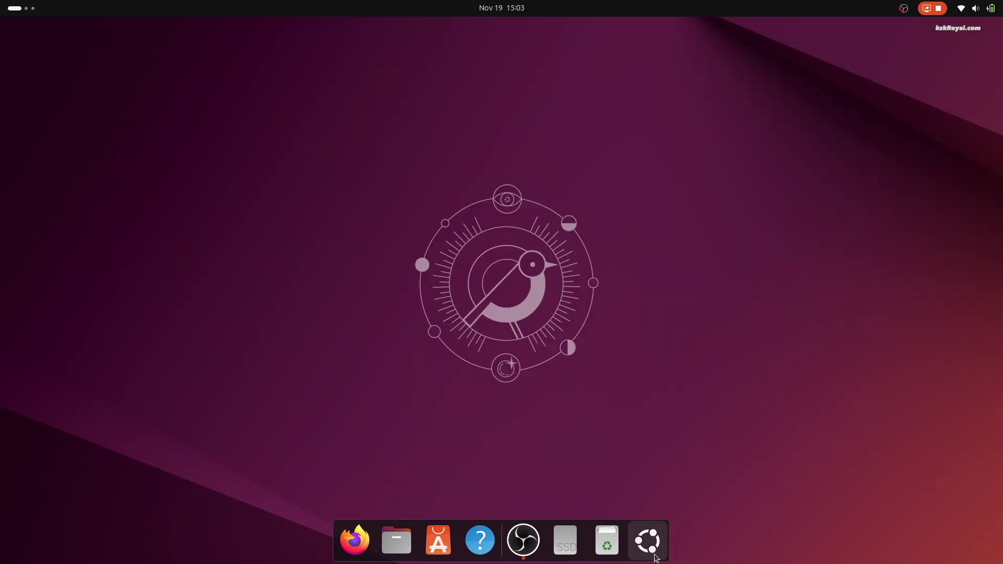
left_click(650, 544)
left_click(548, 438)
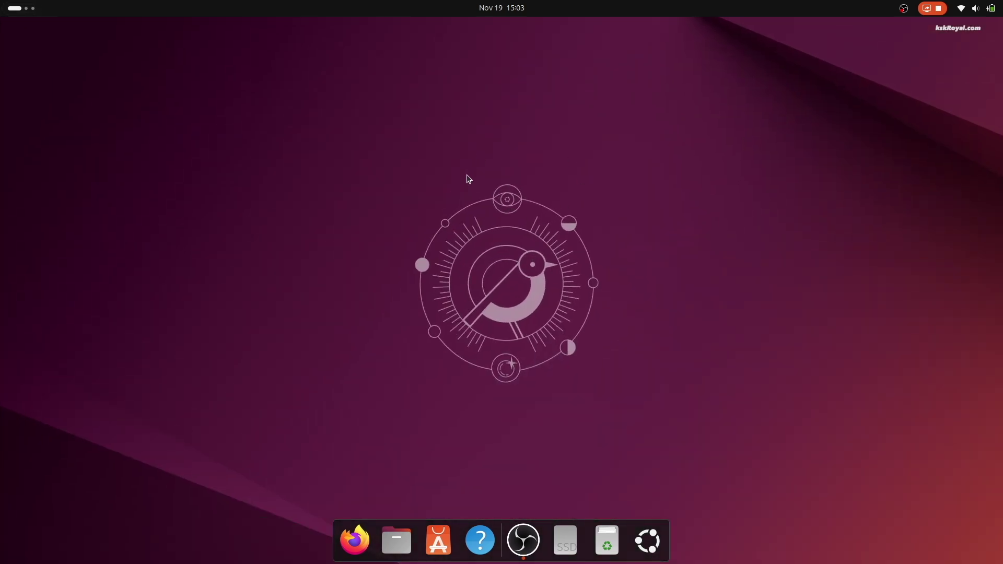
left_click_drag(301, 36, 572, 103)
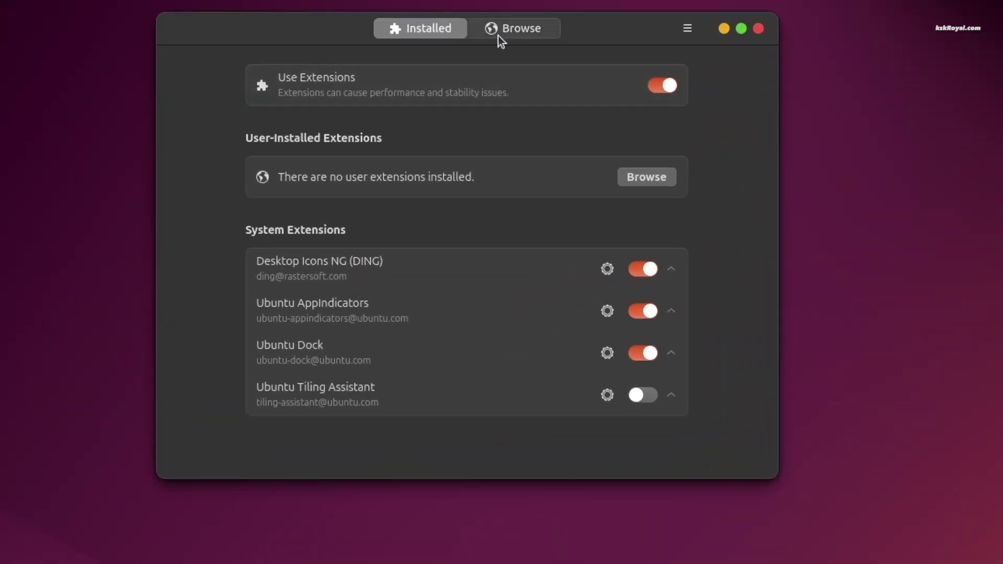
Step: Install the Blur my Shell and User Themes extensions from the online search
left_click(533, 76)
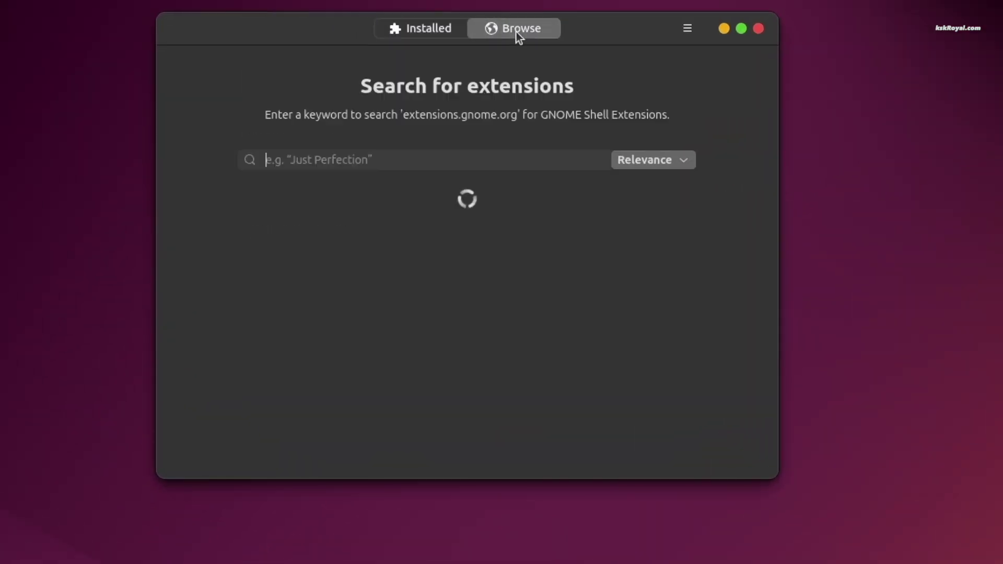
type("blur my shell")
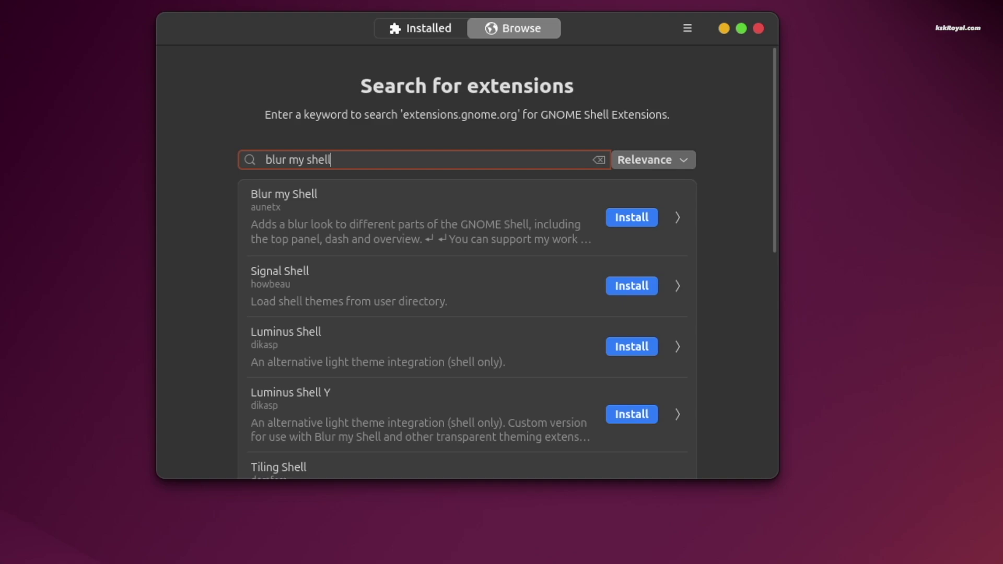
left_click(575, 224)
left_click(697, 89)
left_click(594, 320)
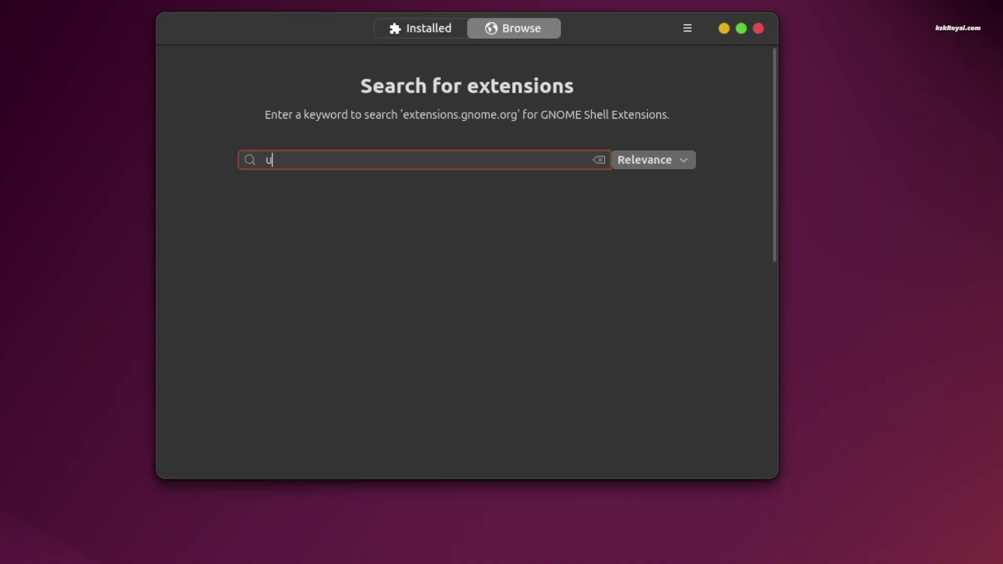
type("ser themes")
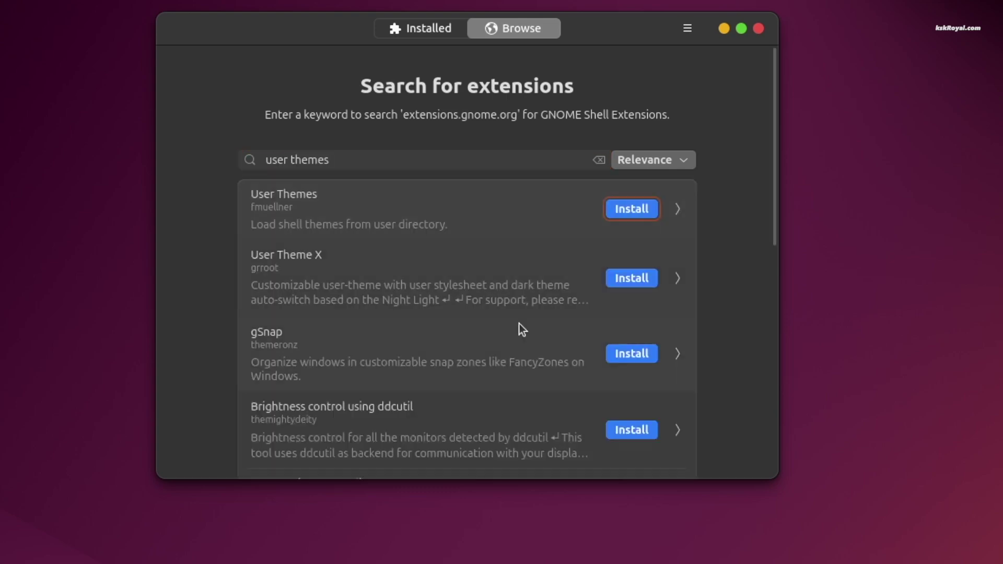
left_click(632, 207)
left_click(557, 321)
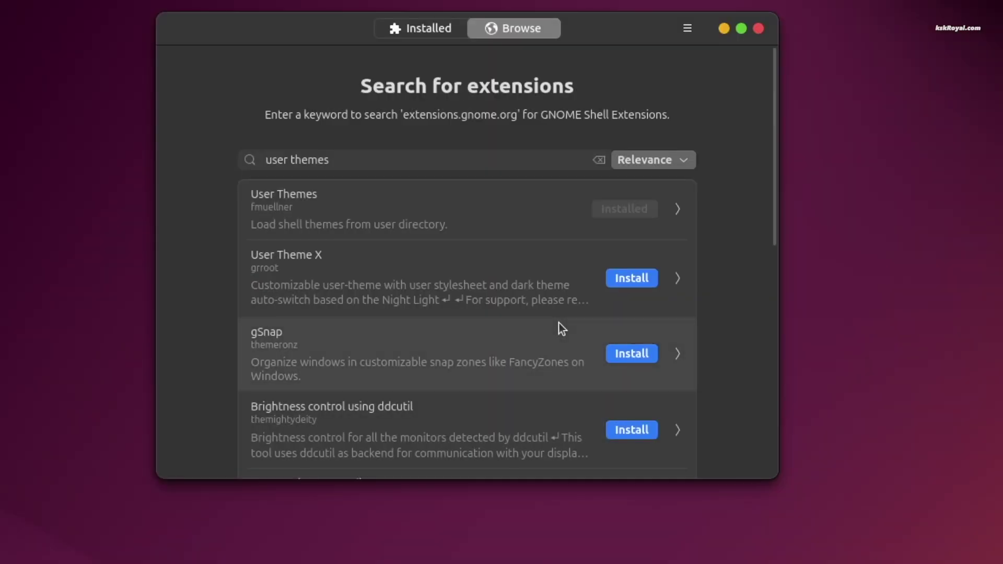
Step: Install the Gnome 4x UI Improvements and Search Light extensions
key("ctrl+f")
type("gnome 4x")
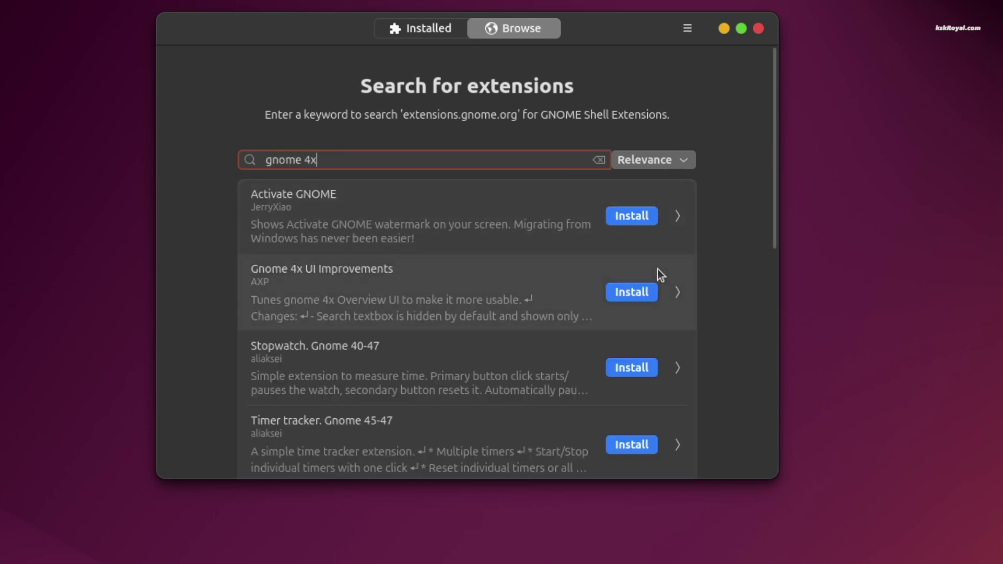
left_click(631, 291)
left_click(587, 335)
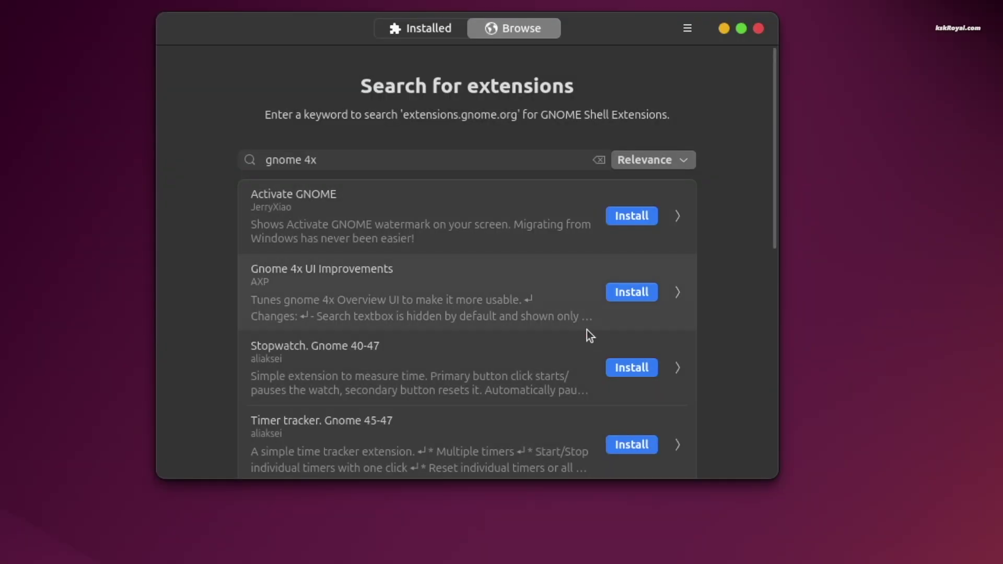
key("ctrl+f")
type("search light")
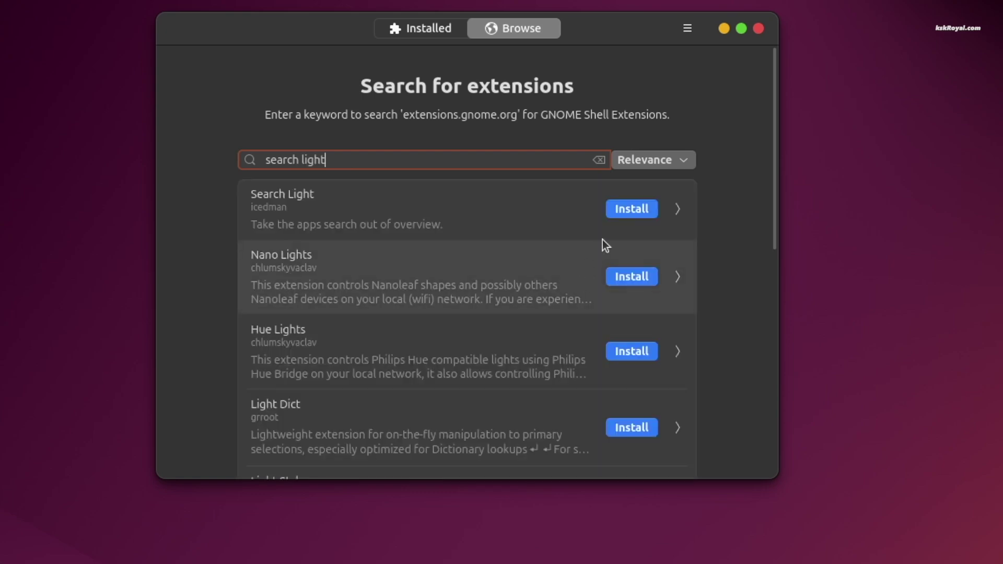
left_click(630, 211)
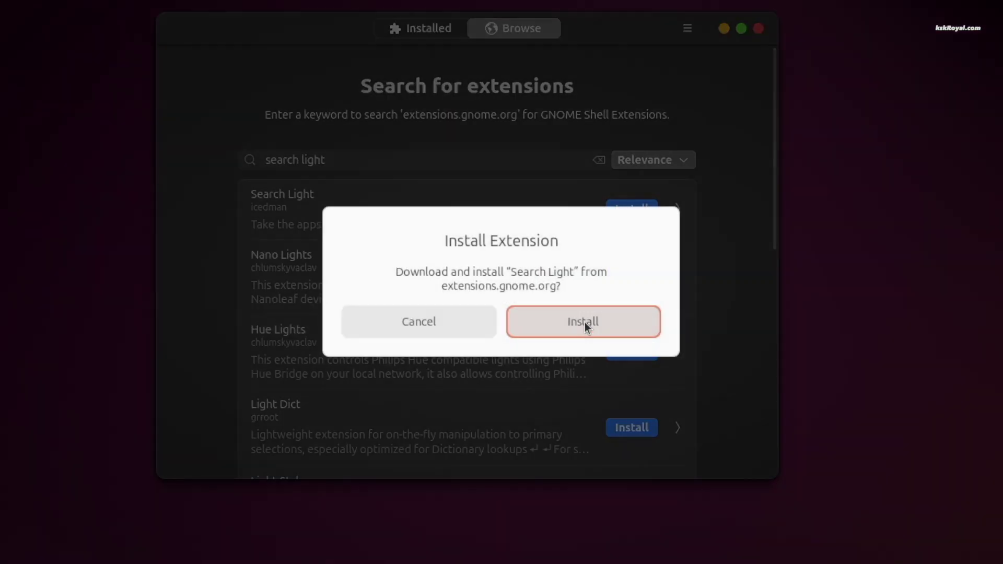
left_click(584, 322)
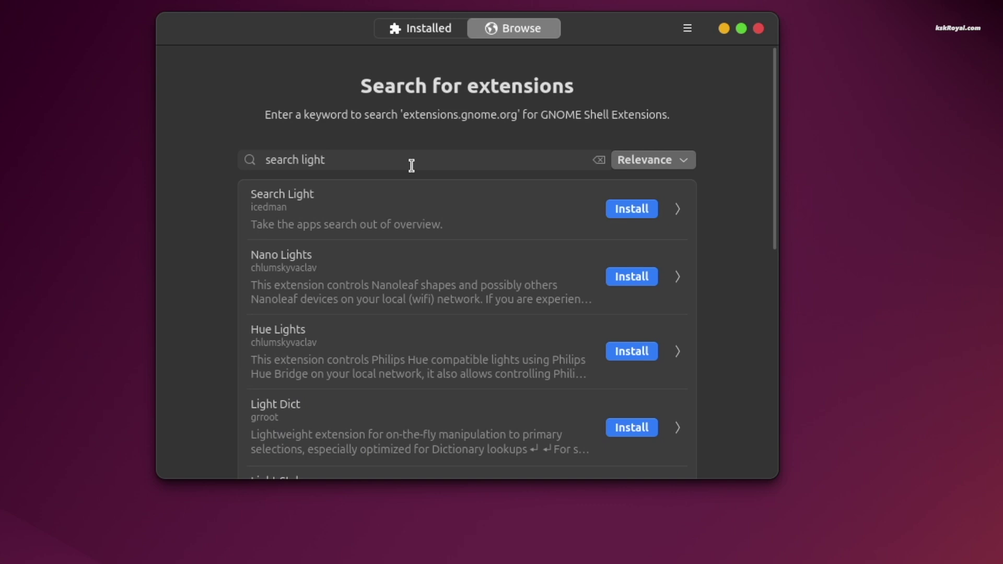
Step: Install App menu is back and Burn My Windows, then view the installed extensions list
key("ctrl+f")
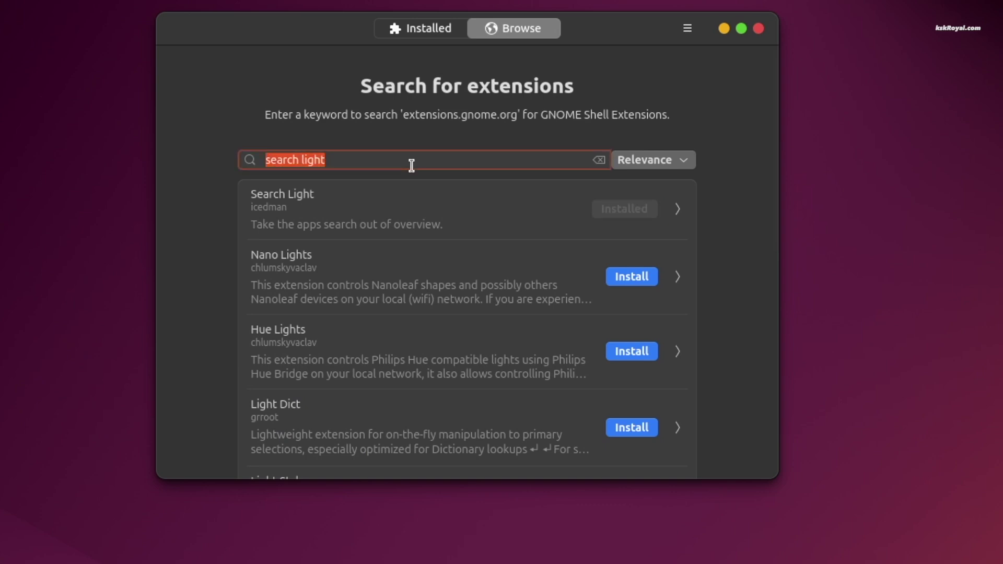
type("app menu is back")
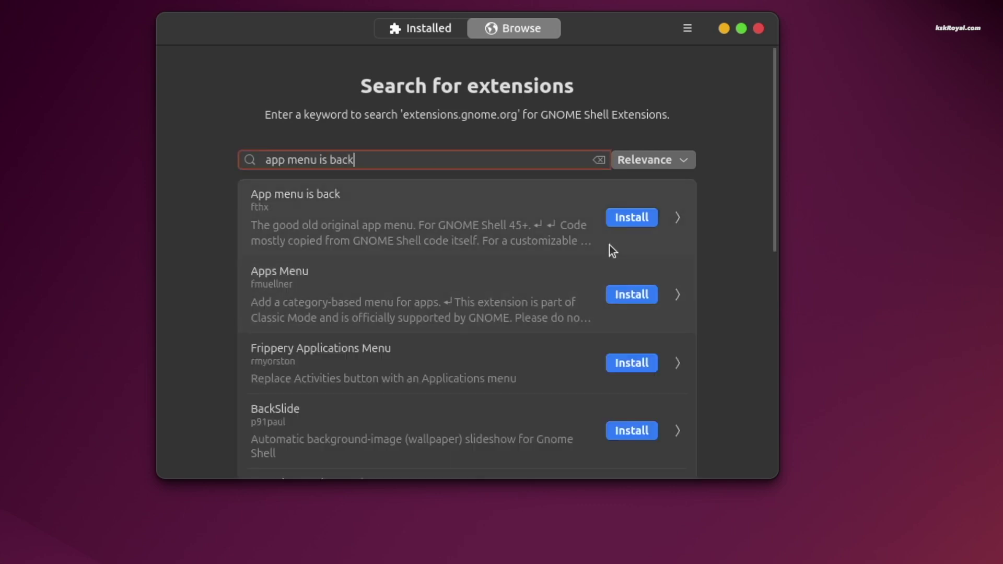
left_click(632, 219)
left_click(550, 327)
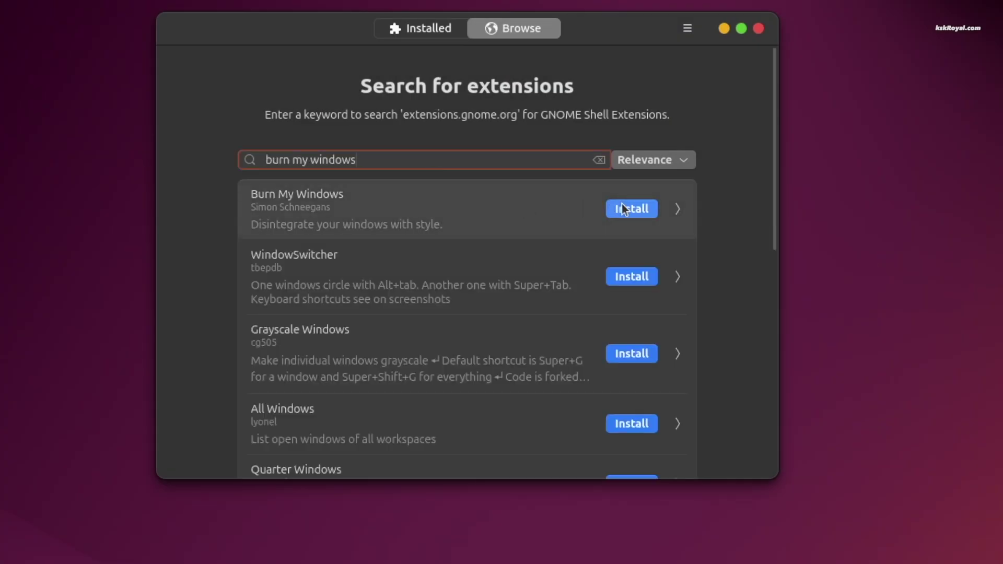
left_click(630, 208)
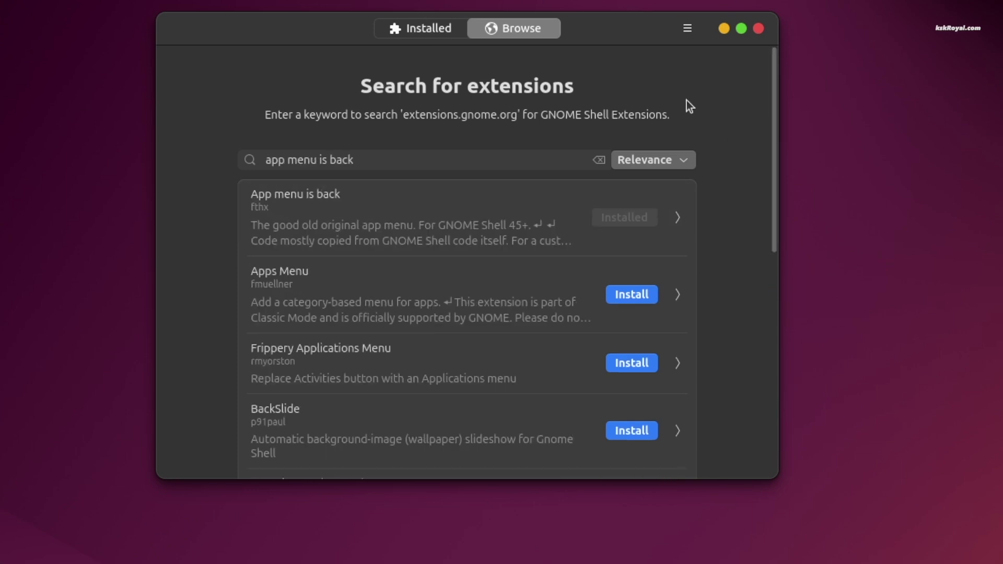
left_click(418, 31)
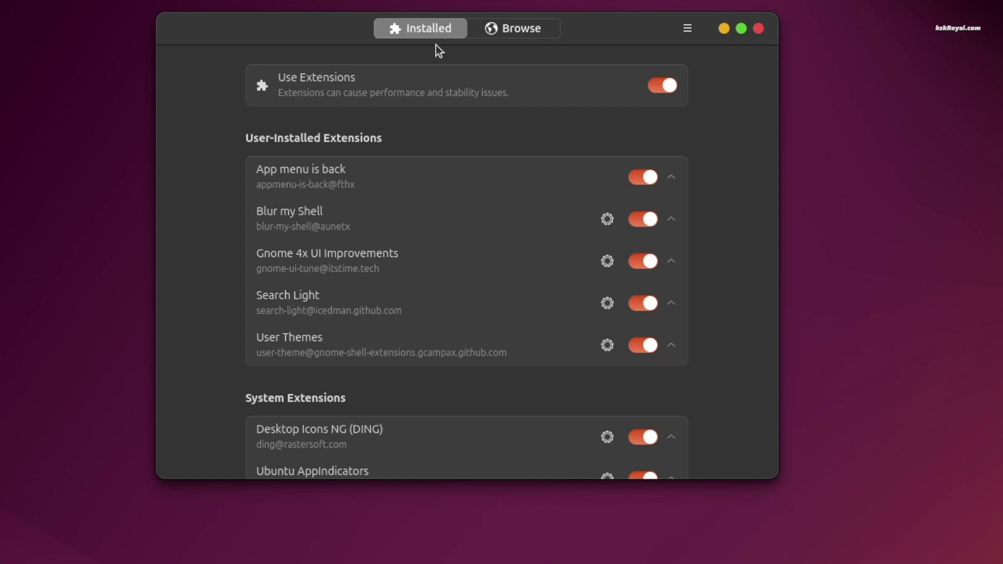
Step: In Blur my Shell settings, turn off blur for the top panel and Dash to Dock
left_click(607, 219)
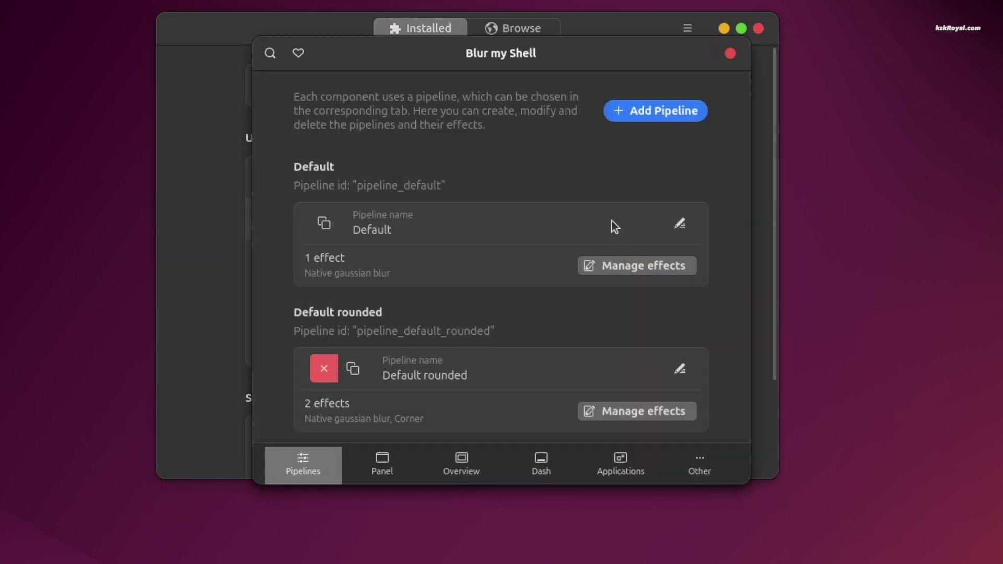
left_click(381, 470)
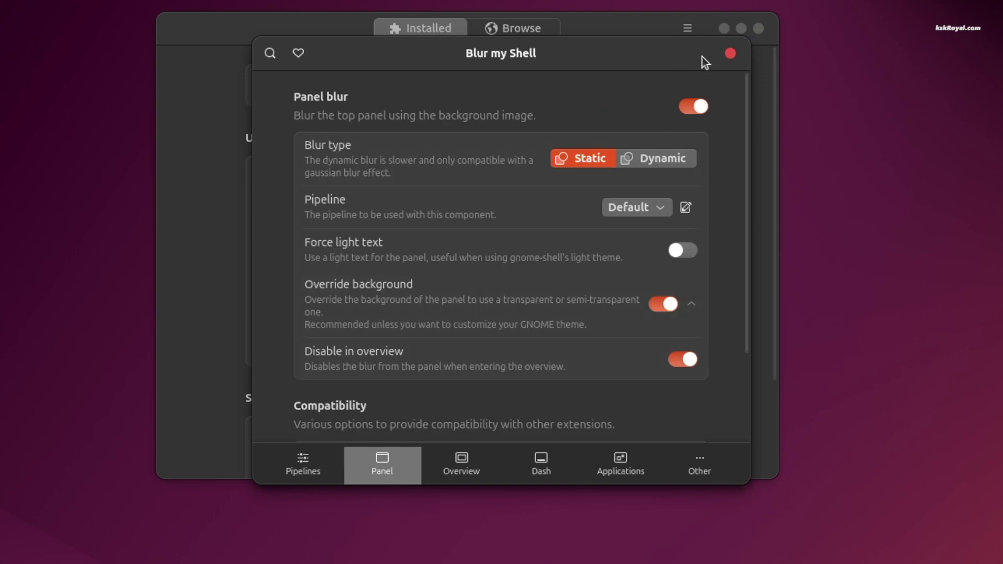
left_click(698, 108)
left_click(542, 464)
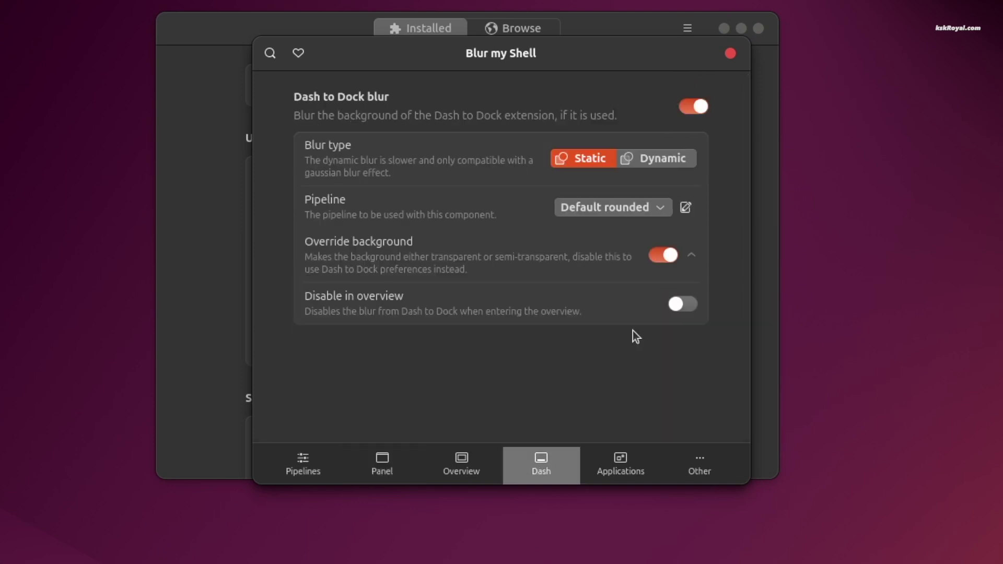
left_click(697, 108)
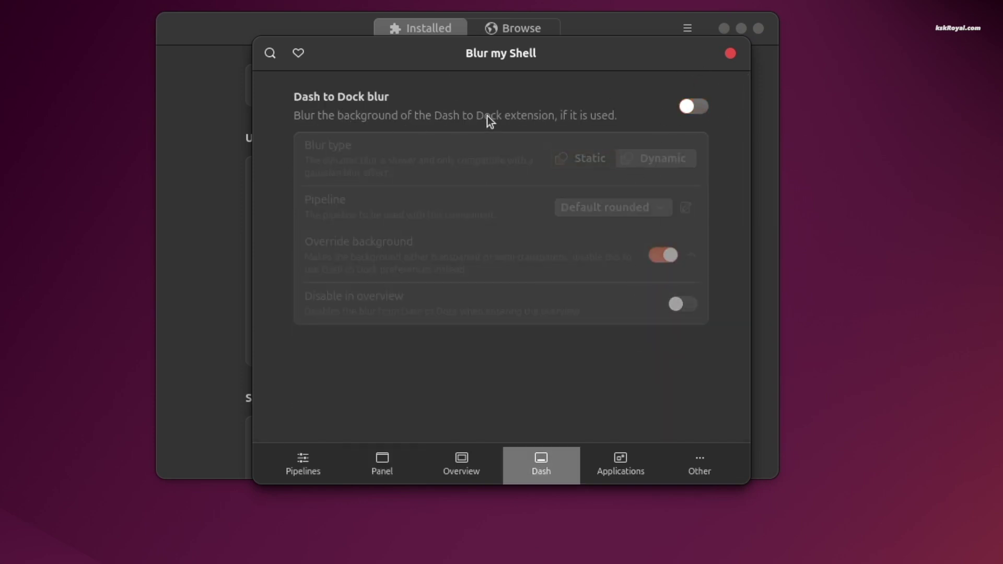
Step: Switch Burn My Windows from the Fire effect to the Focus effect
left_click(731, 53)
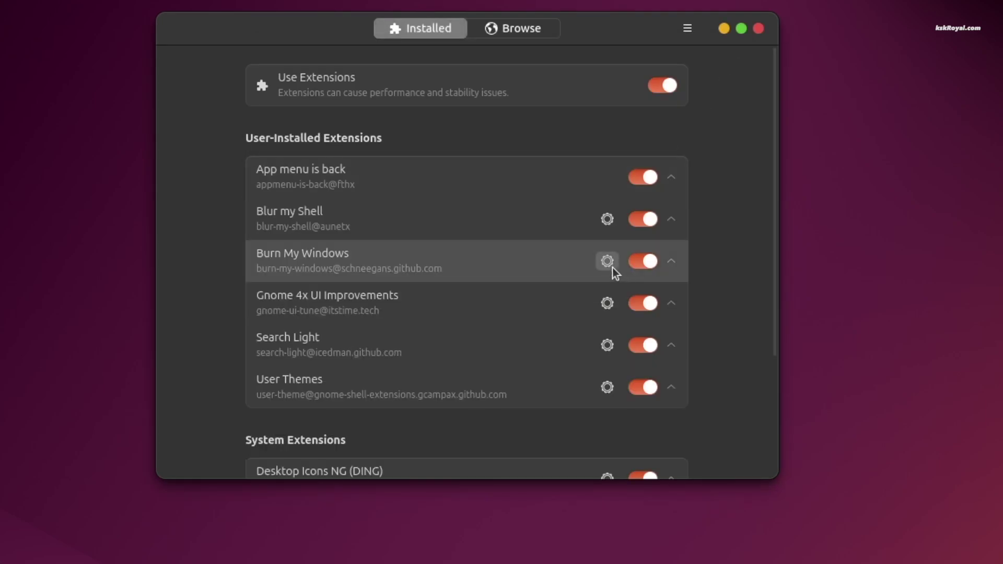
left_click(613, 270)
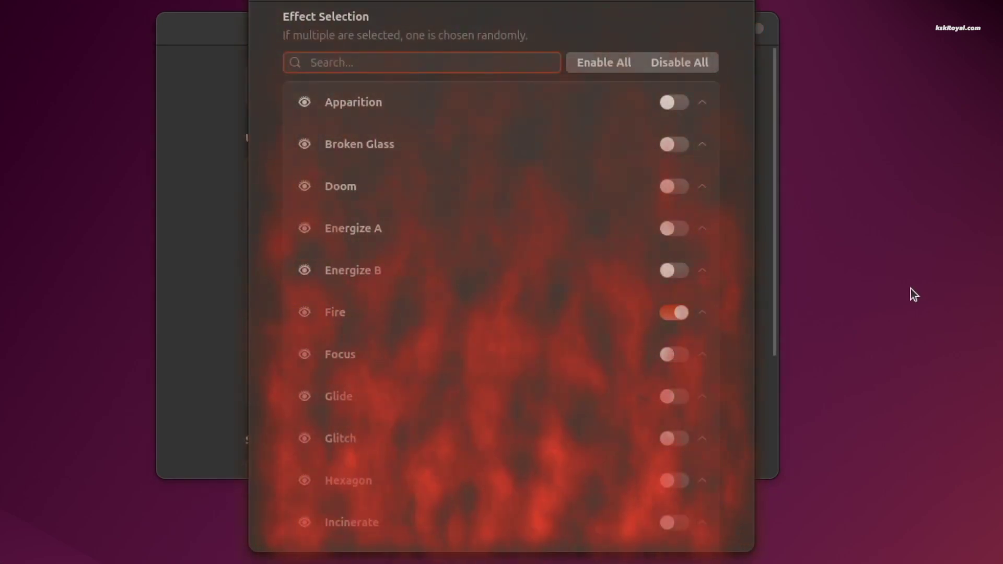
left_click(667, 314)
left_click(666, 356)
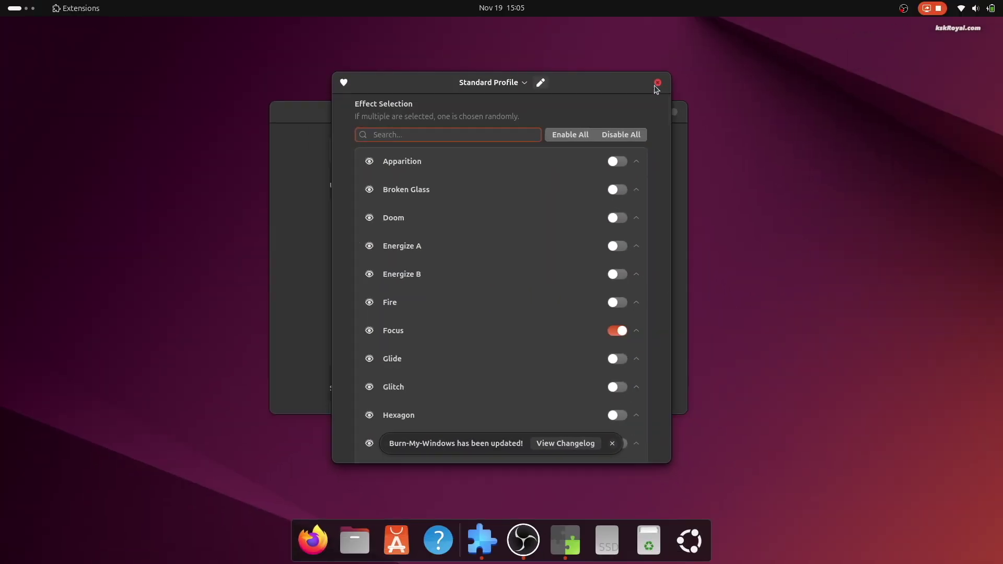
left_click(656, 84)
Step: Open, close and reopen Files to preview the Focus effect, then show the applications grid
left_click(376, 540)
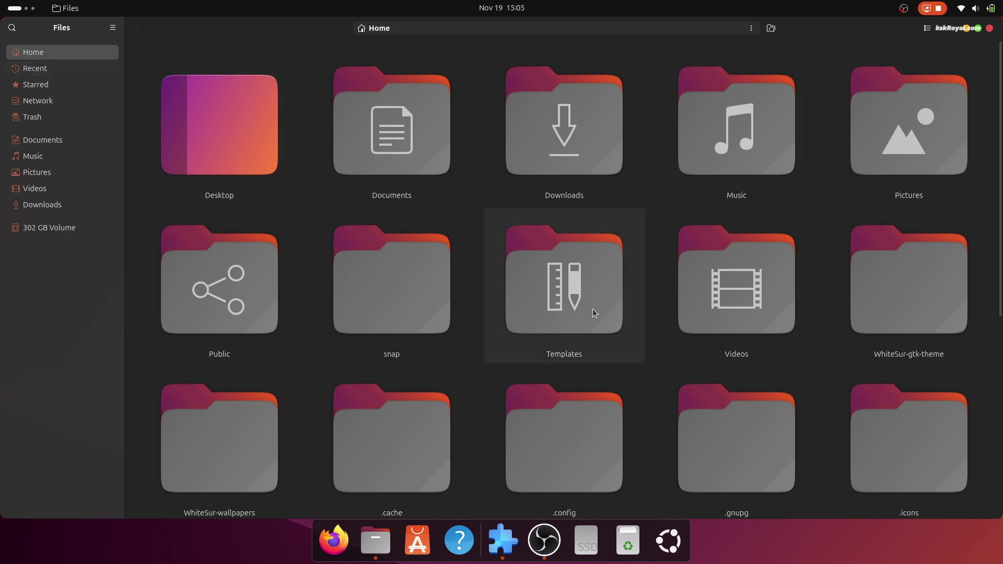
left_click(989, 28)
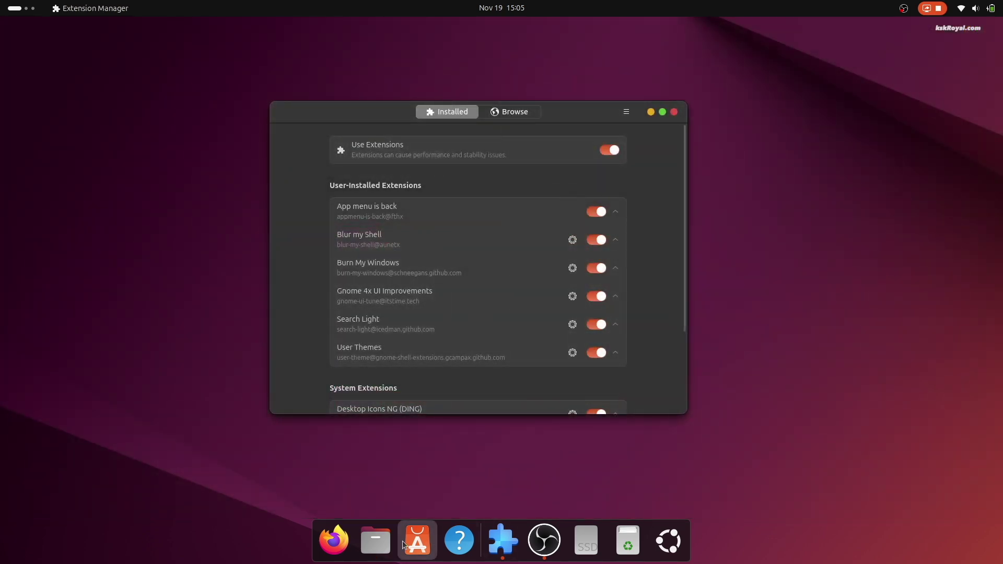
left_click(376, 541)
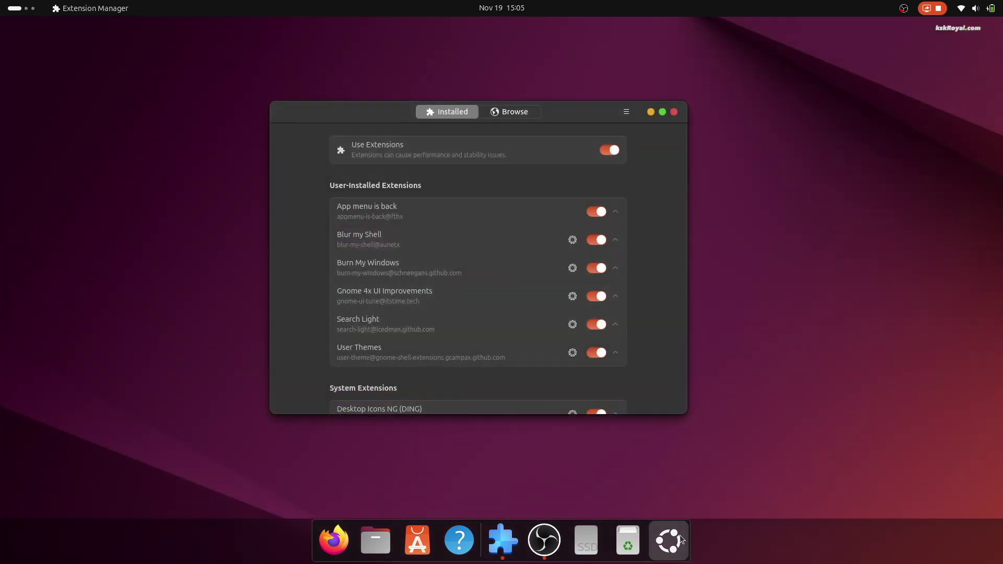
left_click(669, 541)
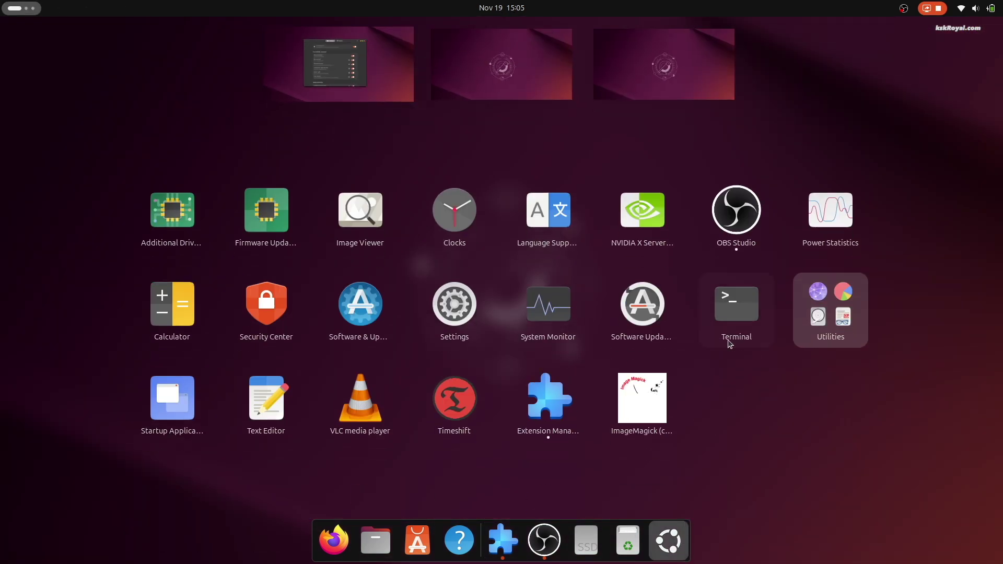
Step: Set Search Light's search shortcut to Ctrl+Space and enable currency and unit conversion
left_click(738, 314)
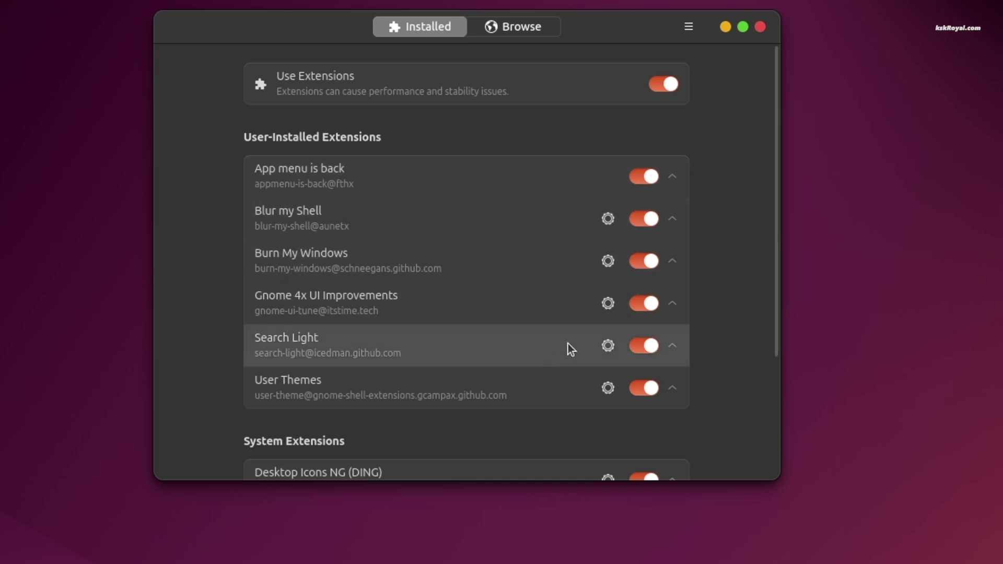
left_click(608, 345)
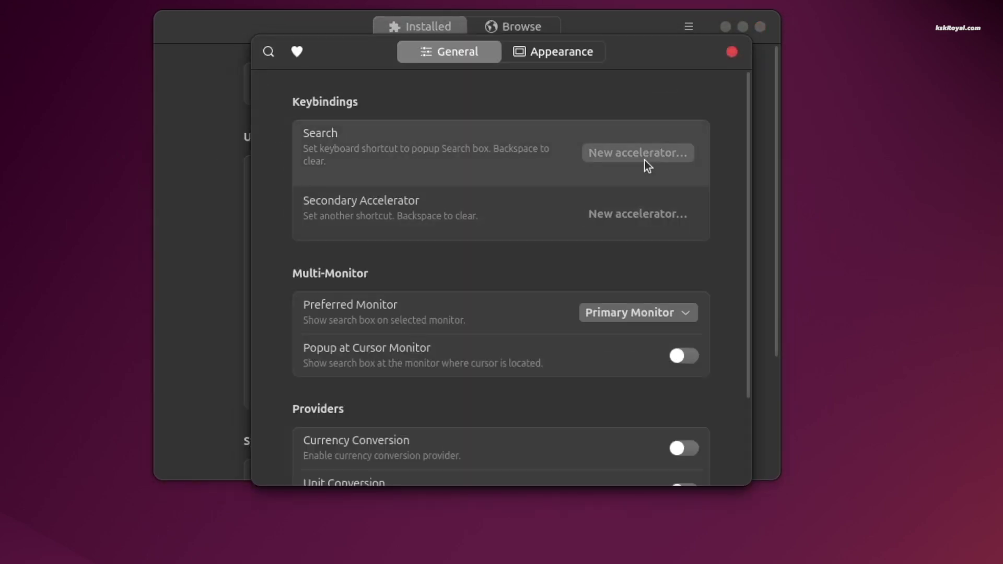
left_click(621, 152)
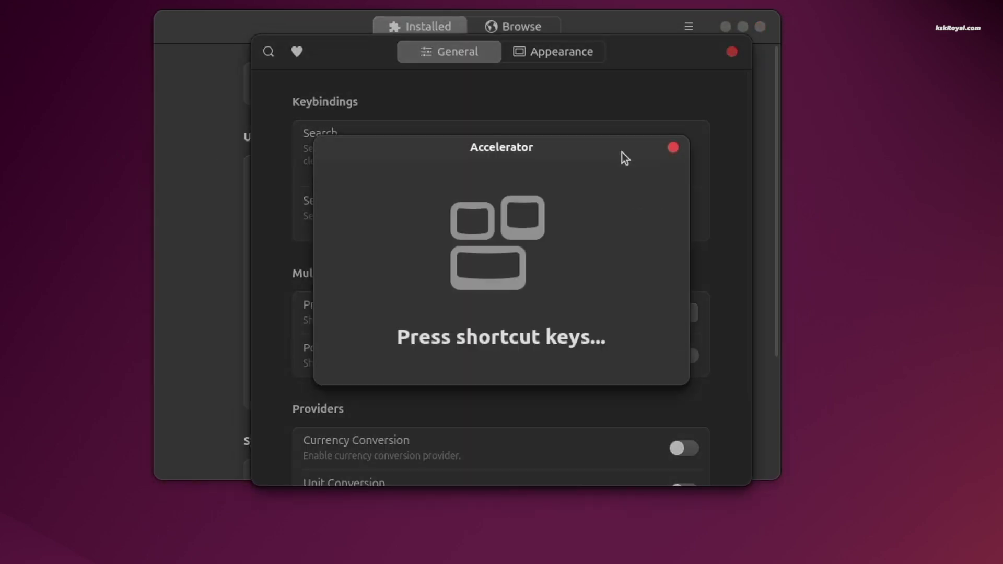
key("ctrl+space")
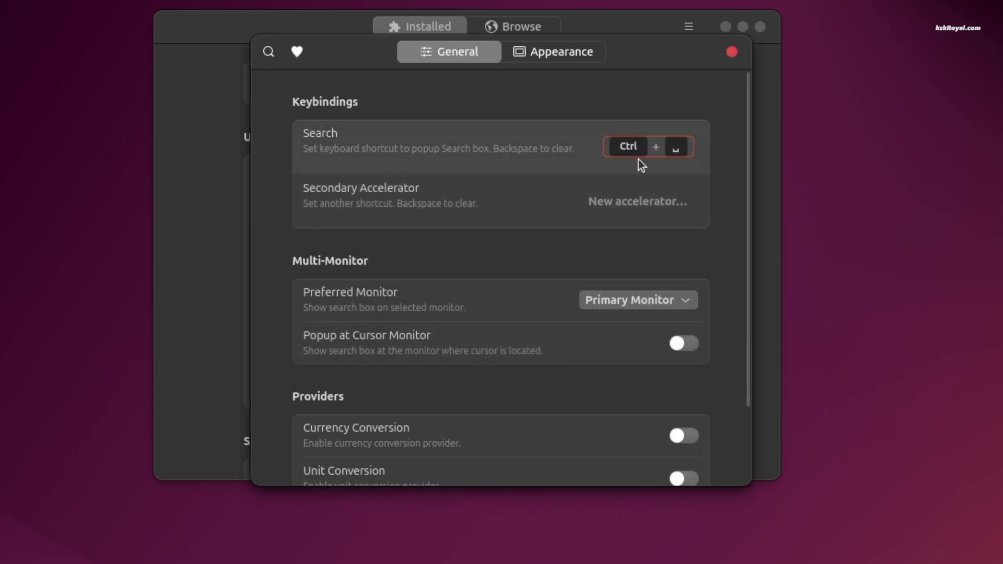
scroll(569, 336, "down", 3)
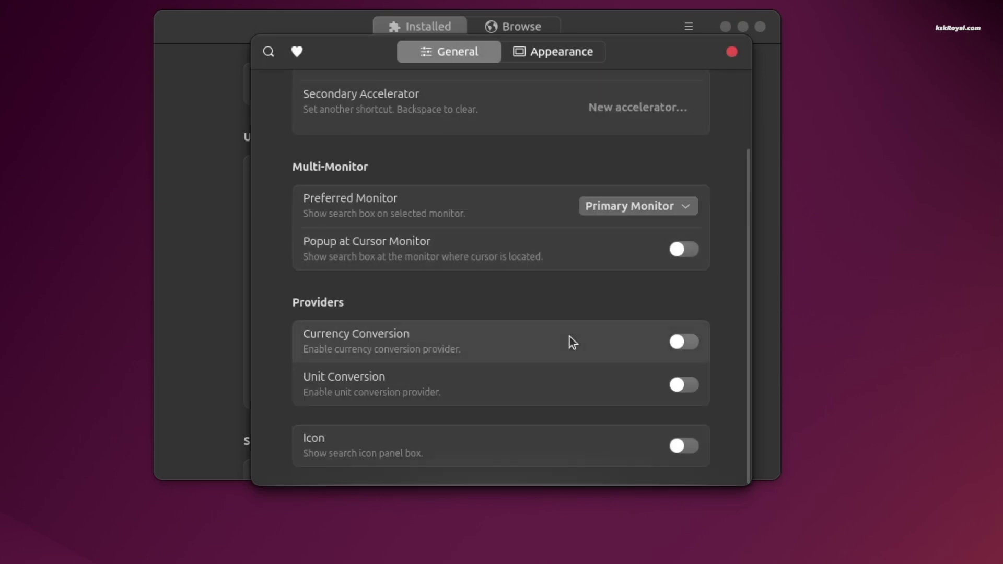
left_click(677, 344)
left_click(689, 387)
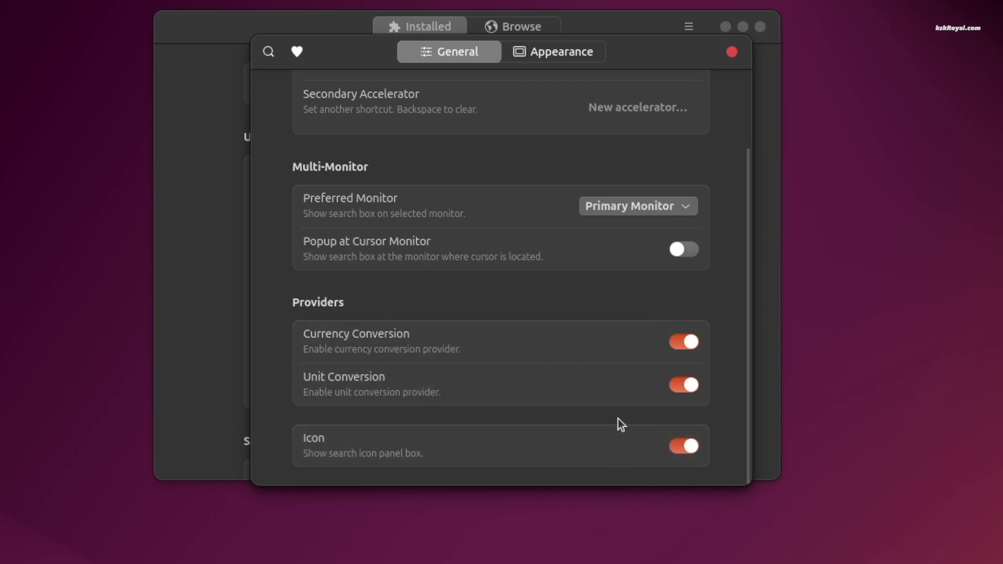
Step: Size Search Light to 0.28 width and 0.40 height, with a 1px border, maximum radius and background blur
left_click(565, 53)
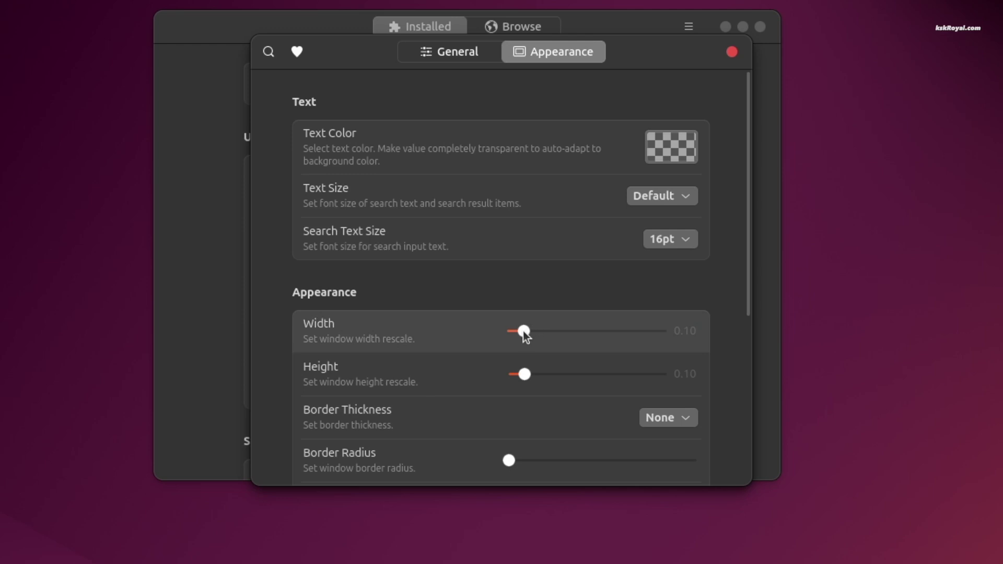
left_click_drag(523, 331, 552, 343)
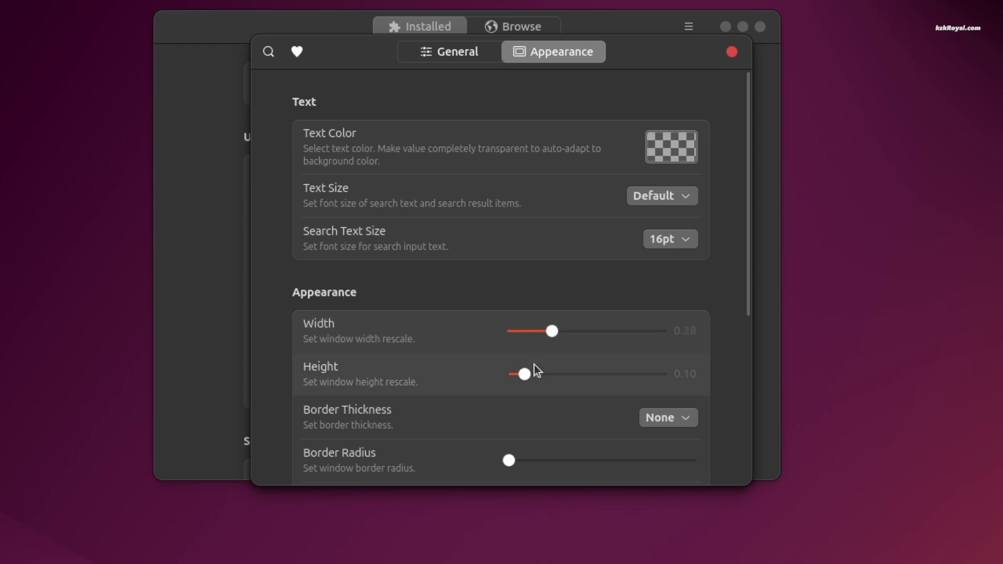
left_click_drag(526, 375, 537, 375)
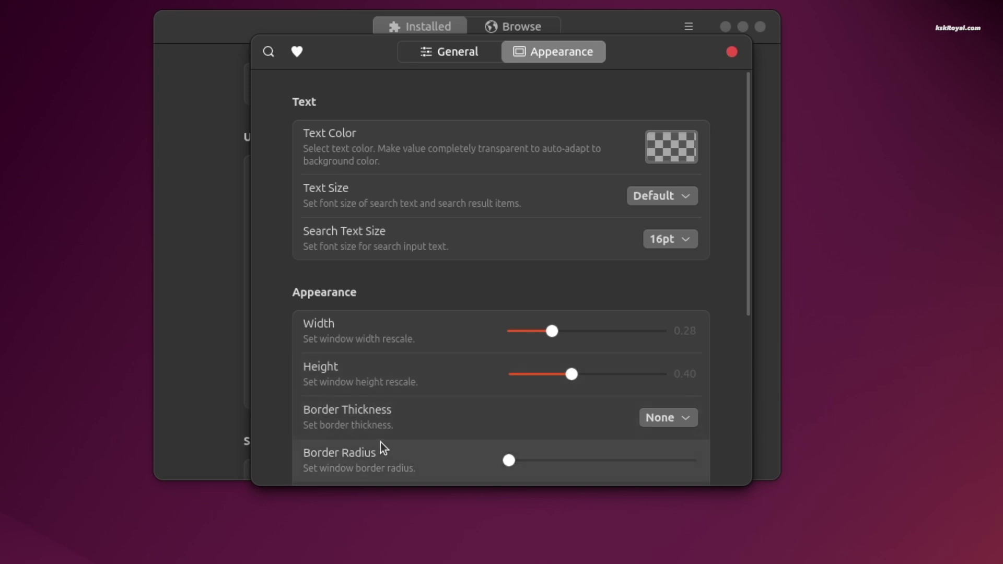
scroll(575, 413, "down", 1)
left_click(685, 366)
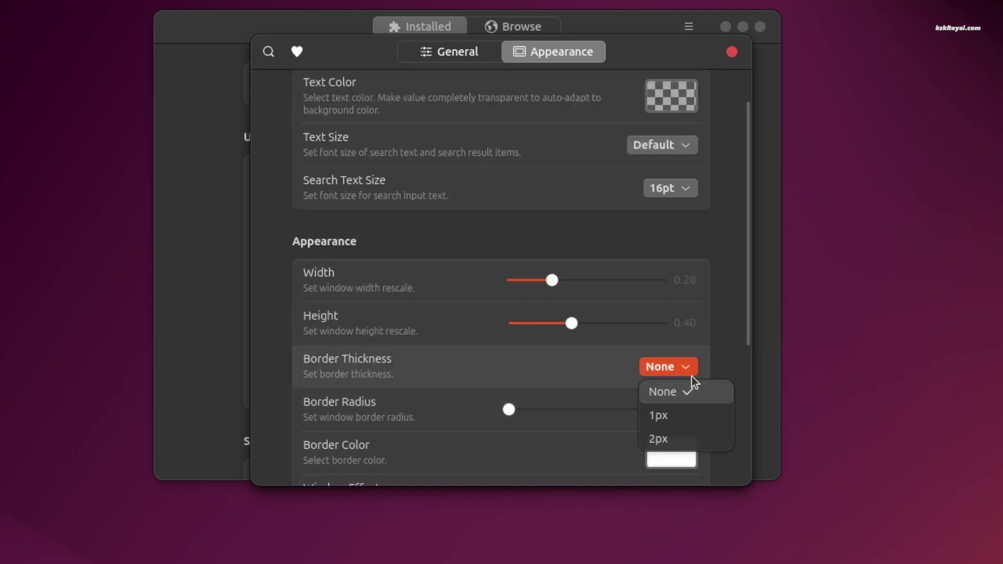
left_click(657, 415)
scroll(356, 369, "down", 1)
scroll(356, 364, "down", 1)
left_click_drag(525, 317, 574, 323)
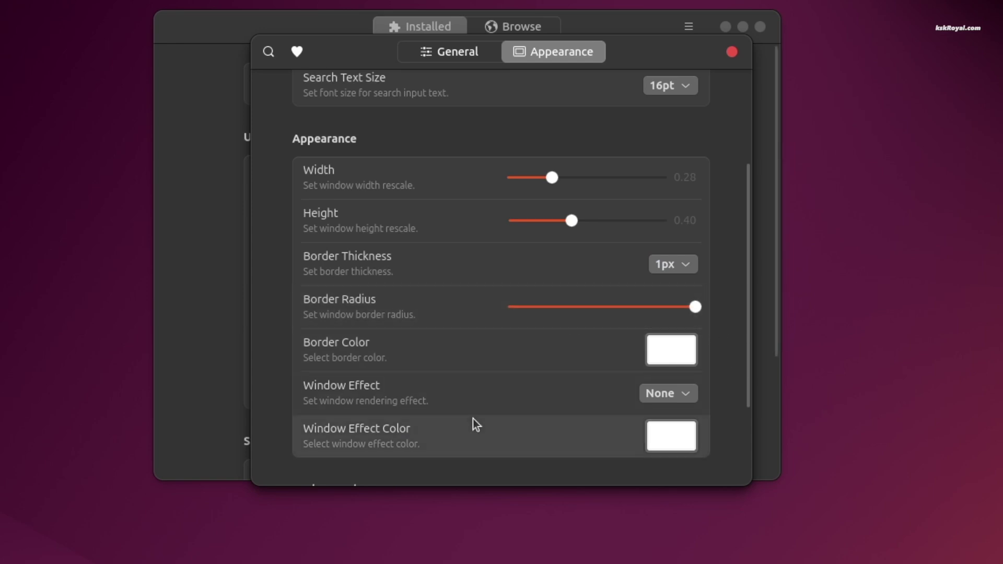
scroll(472, 418, "down", 3)
left_click(684, 446)
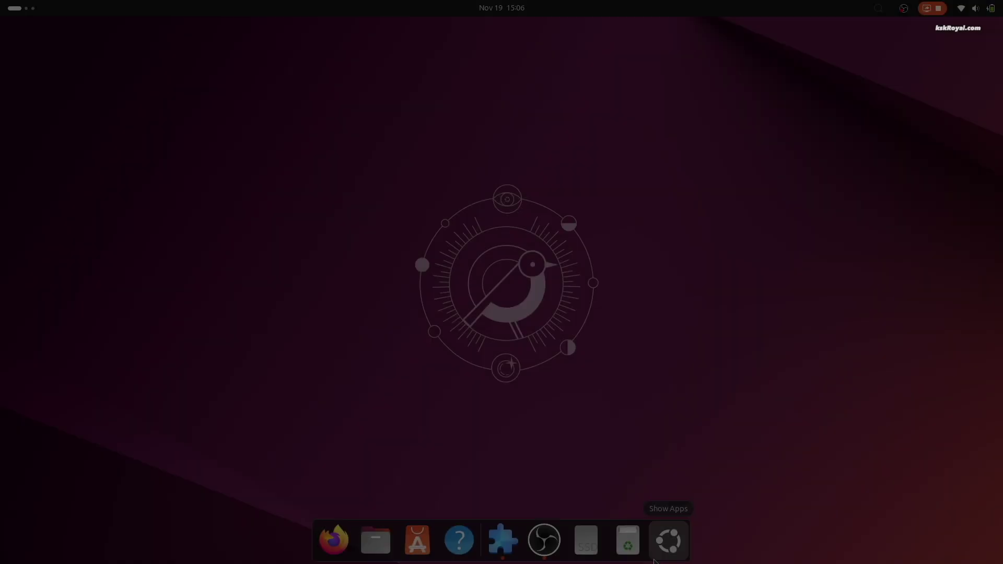
Step: Launch Tweaks and set the icon theme to Cupertino-Sonoma
left_click(669, 541)
key("Return")
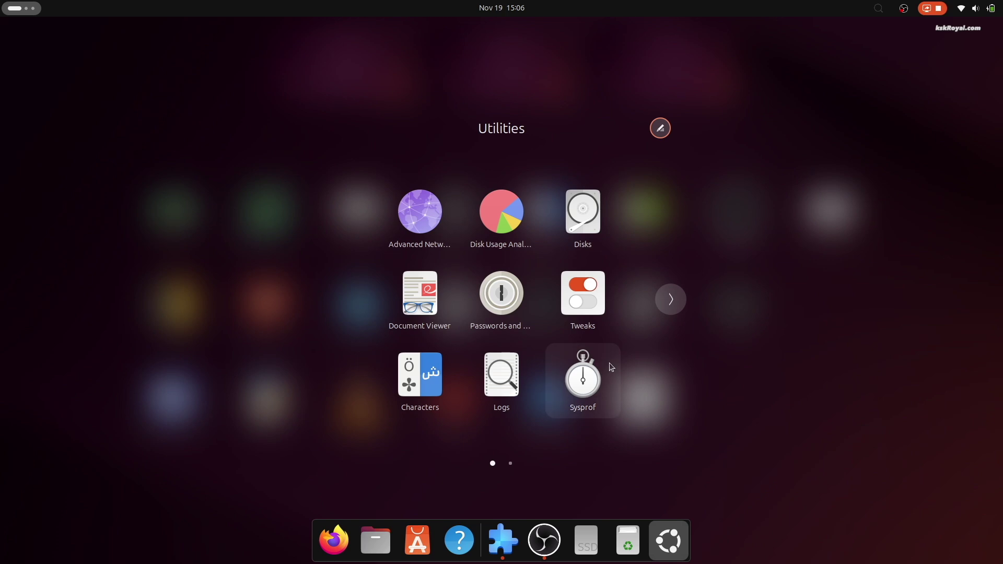
left_click(592, 303)
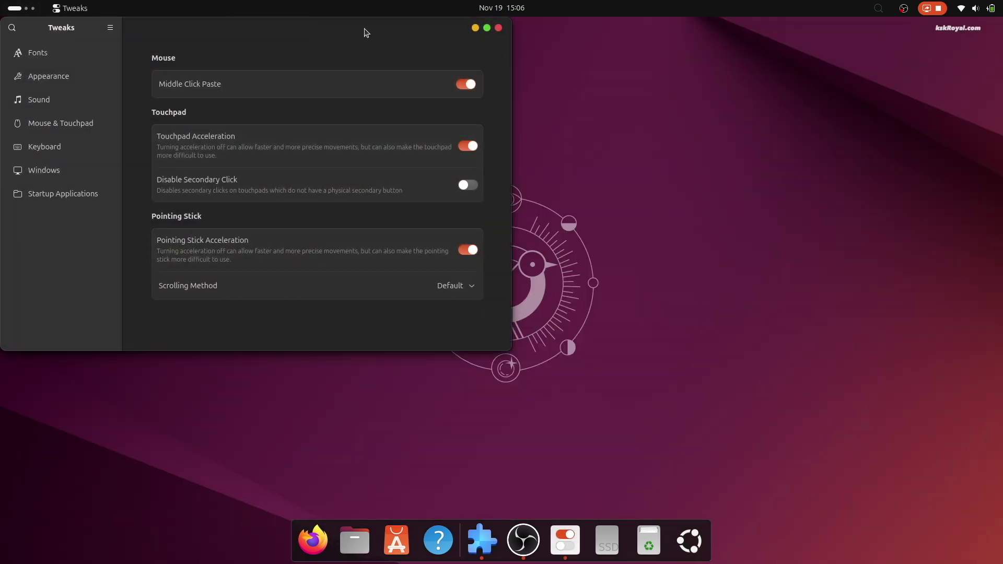
left_click_drag(366, 32, 579, 79)
left_click(261, 123)
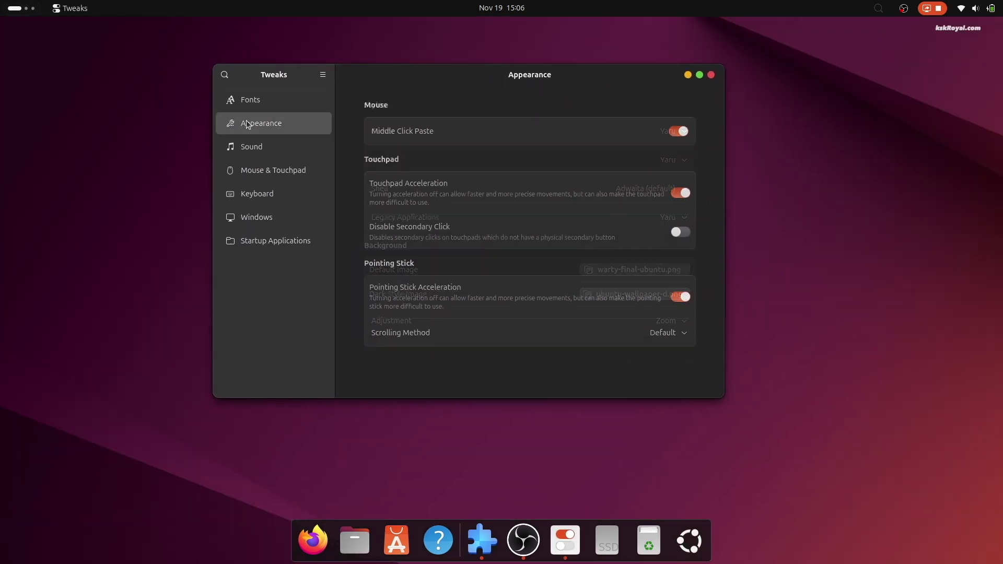
left_click(760, 187)
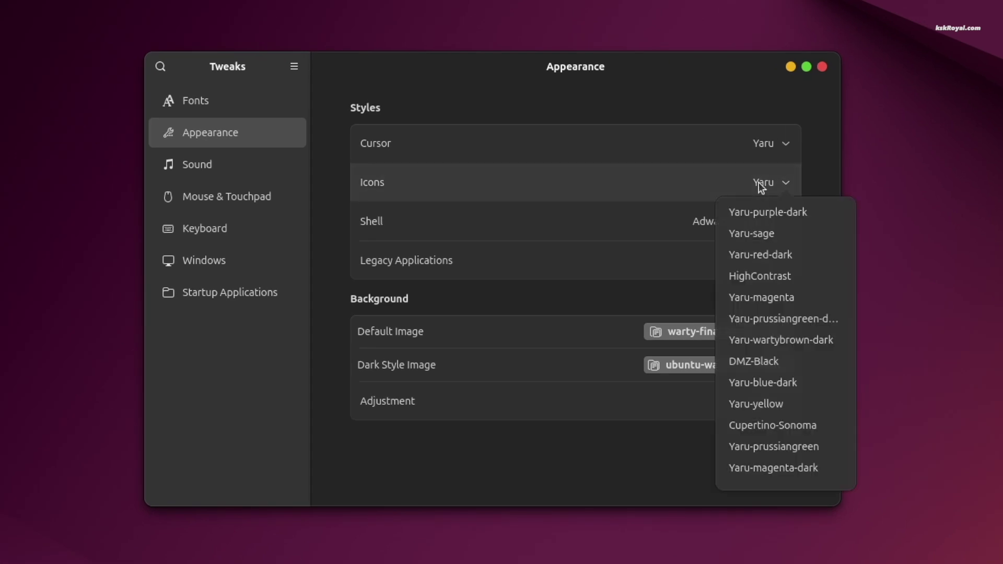
scroll(760, 254, "down", 3)
left_click(820, 359)
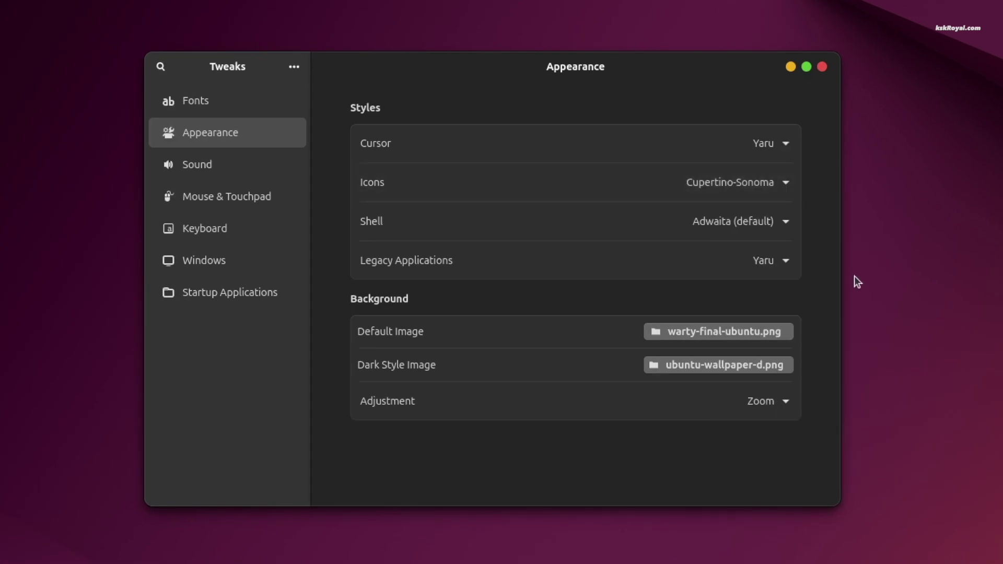
Step: Set both the Shell and Legacy Applications themes to WhiteSur-Dark
left_click(772, 223)
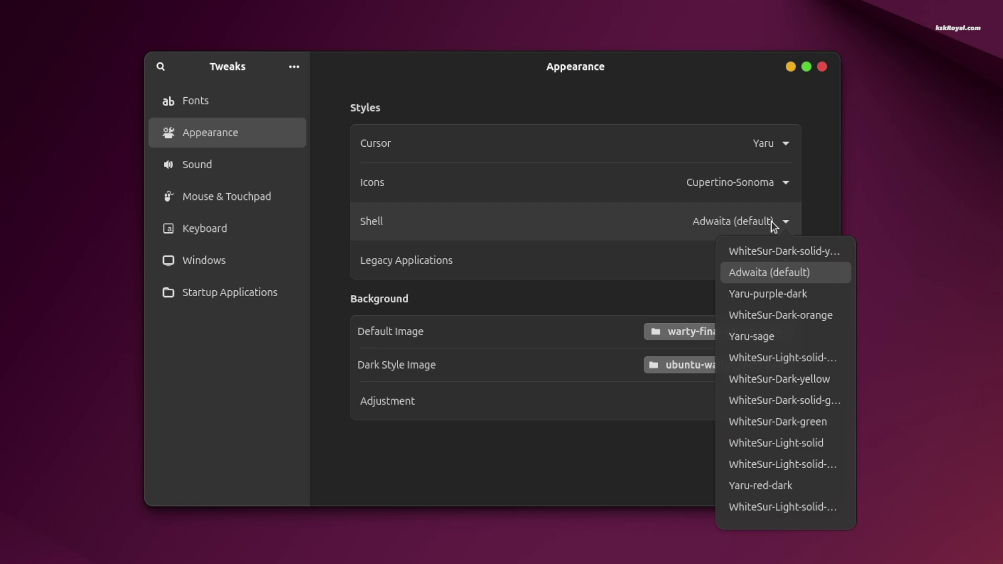
scroll(800, 441, "down", 1)
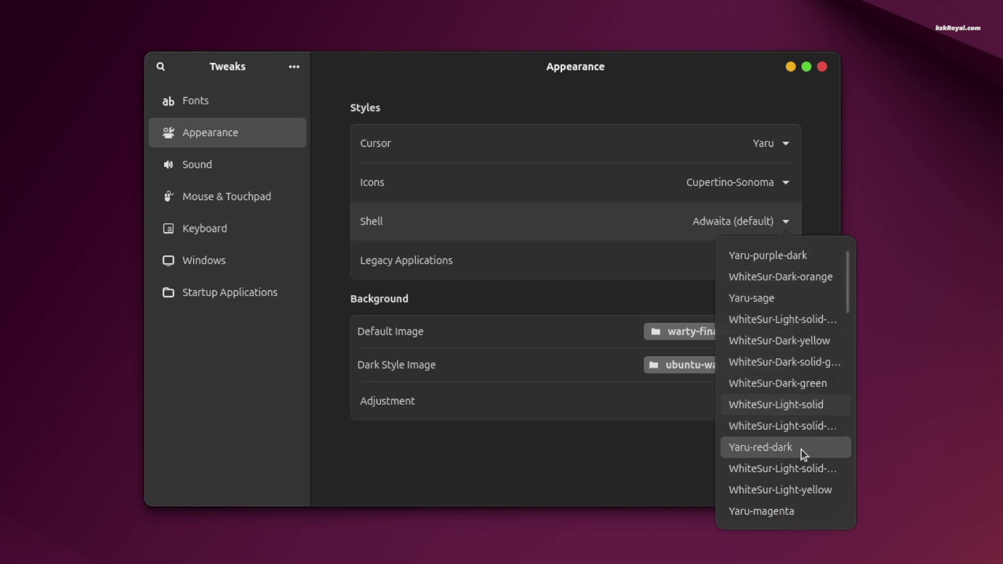
scroll(801, 450, "down", 5)
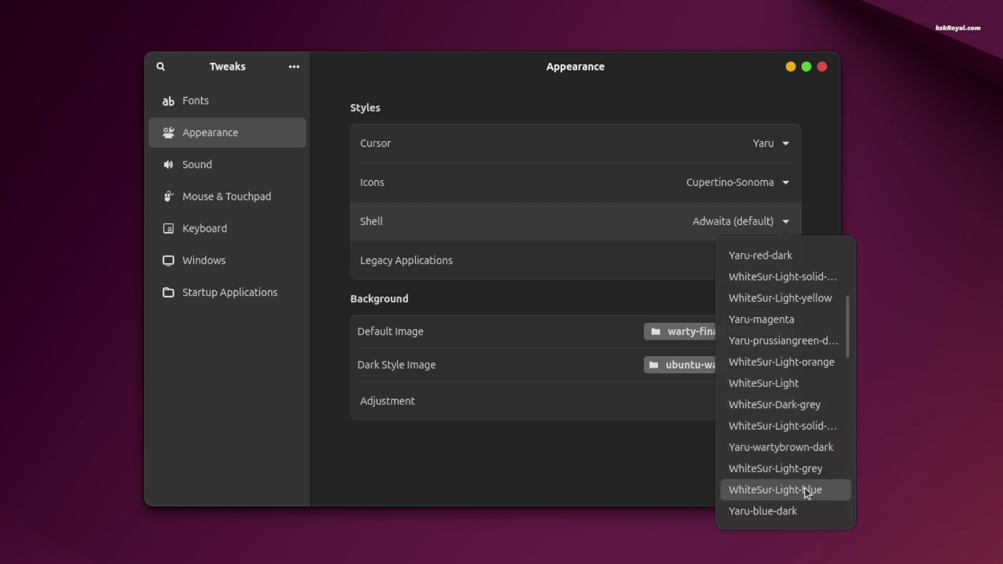
scroll(806, 494, "down", 7)
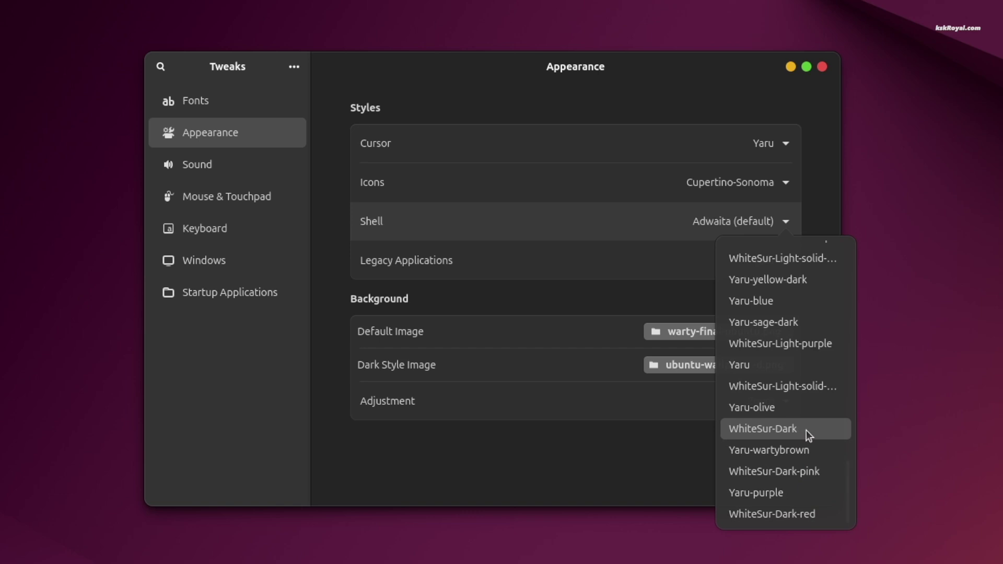
left_click(806, 431)
left_click(779, 262)
scroll(792, 498, "down", 1)
scroll(792, 499, "down", 13)
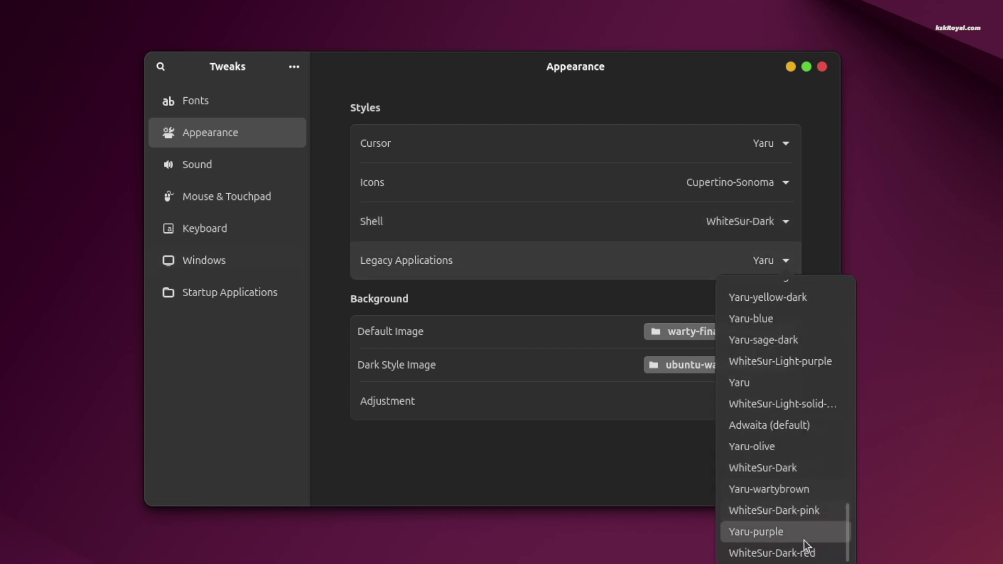
left_click(795, 468)
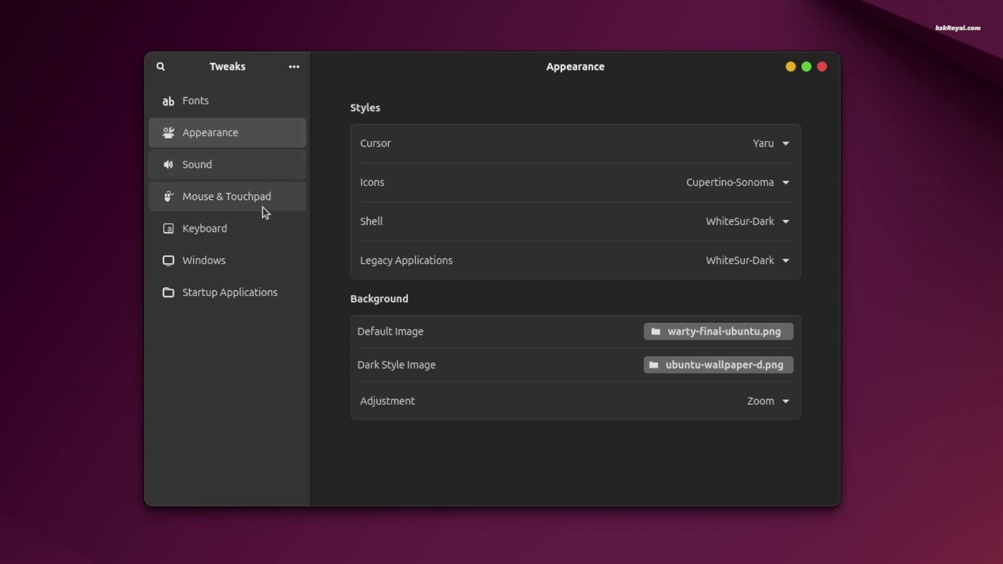
Step: Place titlebar buttons on the Left and turn on Center New Windows
left_click(265, 260)
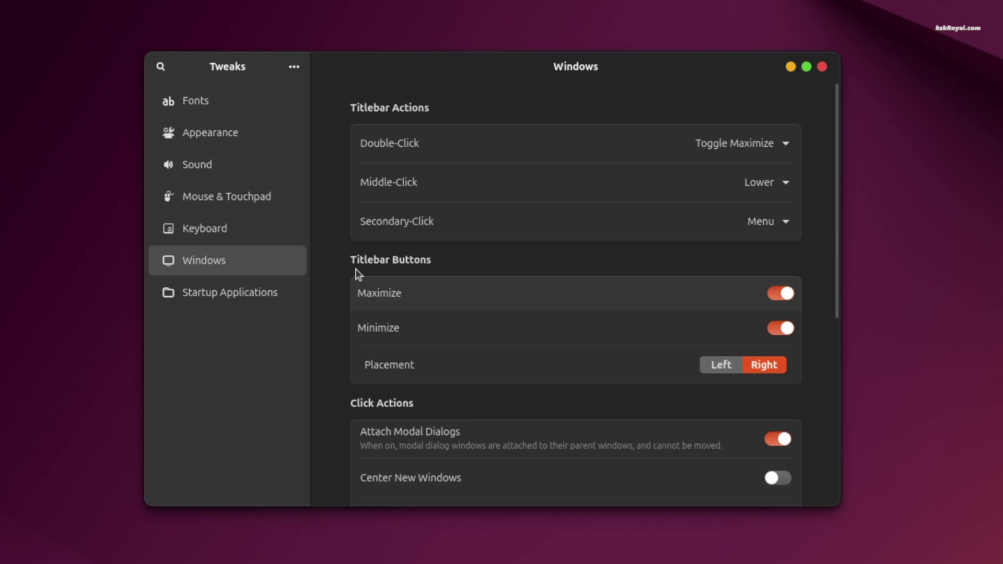
left_click(722, 366)
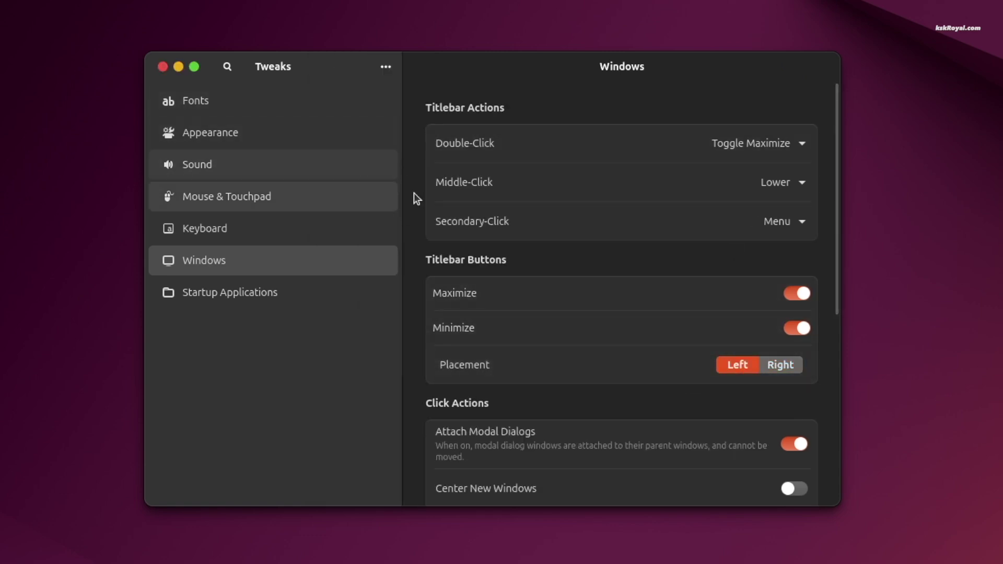
scroll(679, 431, "down", 4)
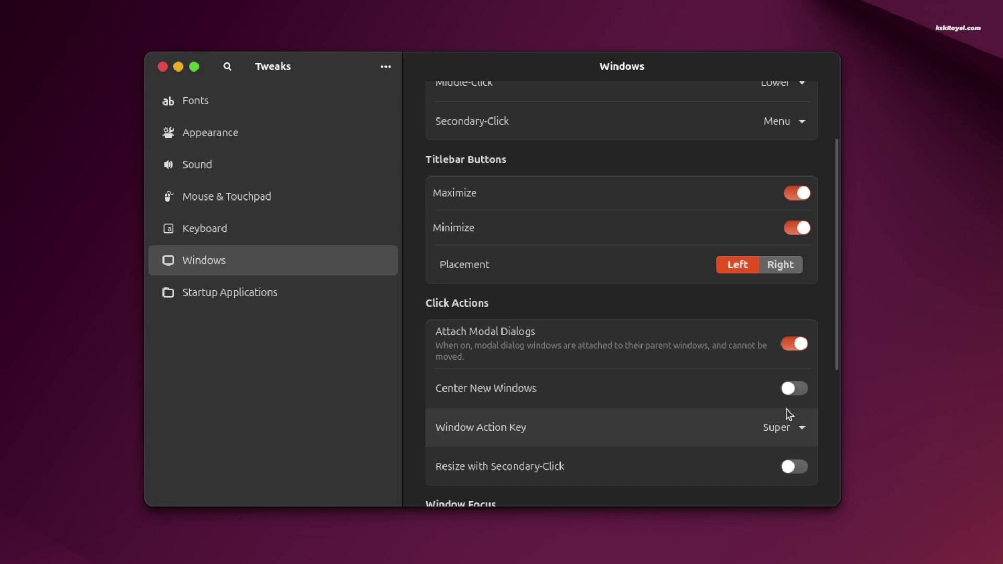
left_click(805, 388)
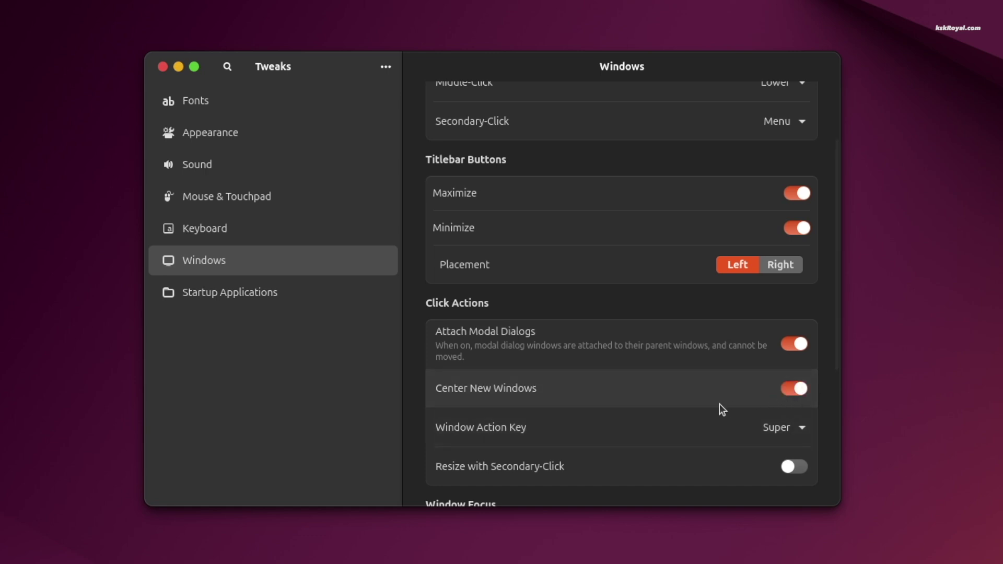
Step: Close Tweaks, then minimize, restore and close the Files window
left_click(162, 67)
left_click(385, 526)
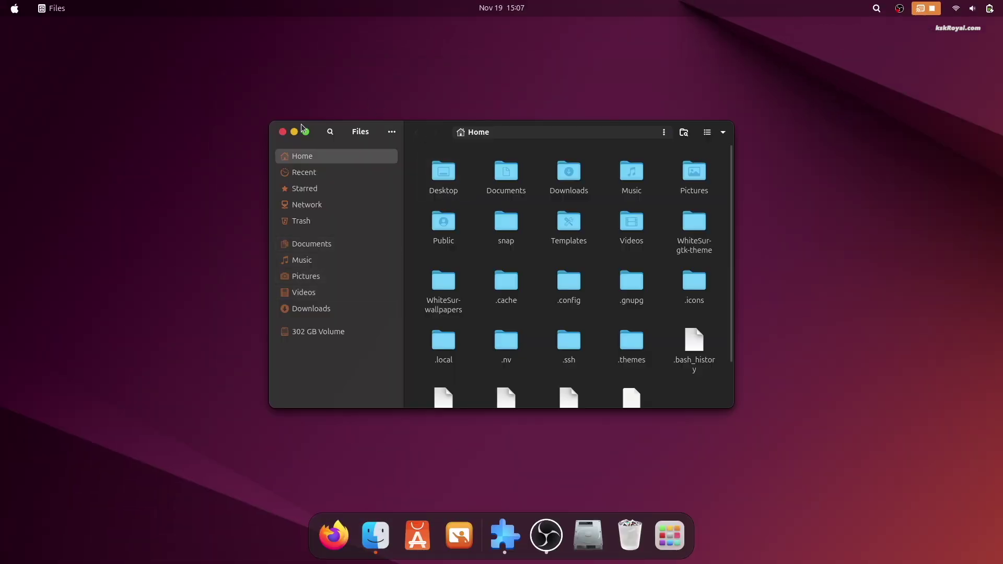
left_click(291, 134)
left_click(386, 528)
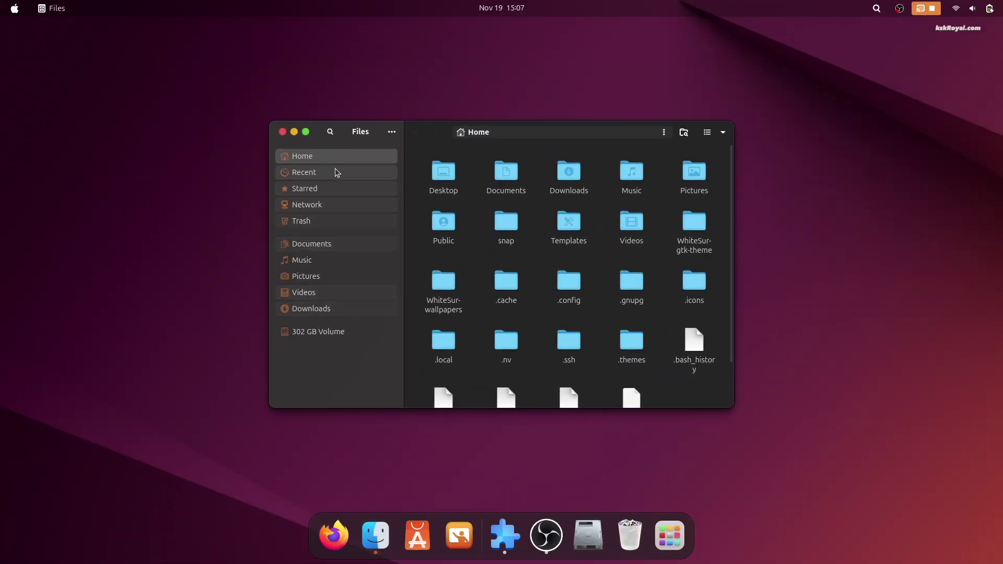
left_click(293, 134)
left_click(377, 538)
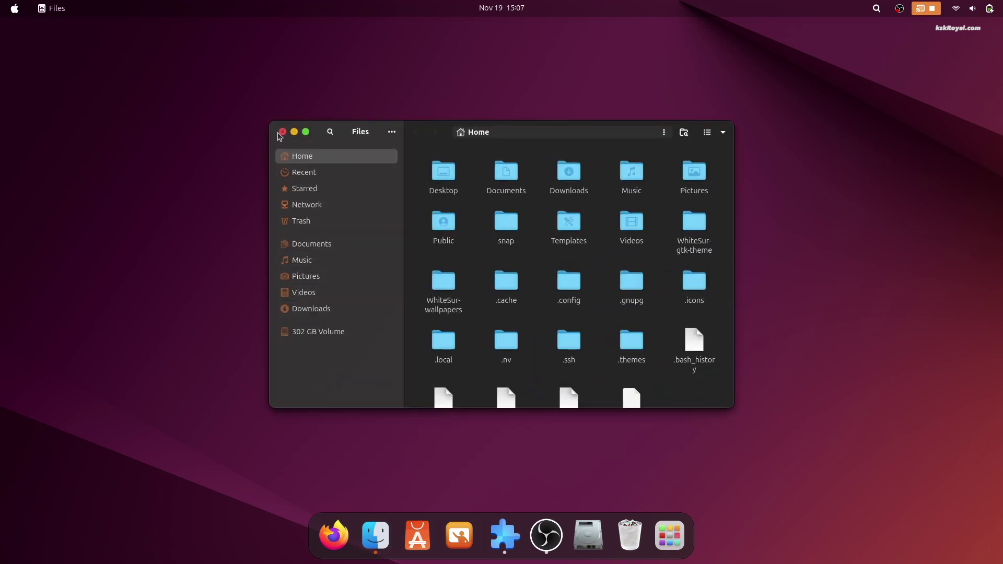
left_click(283, 132)
Step: Set the desktop background to the green-blue wave wallpaper via Change Background
right_click(680, 142)
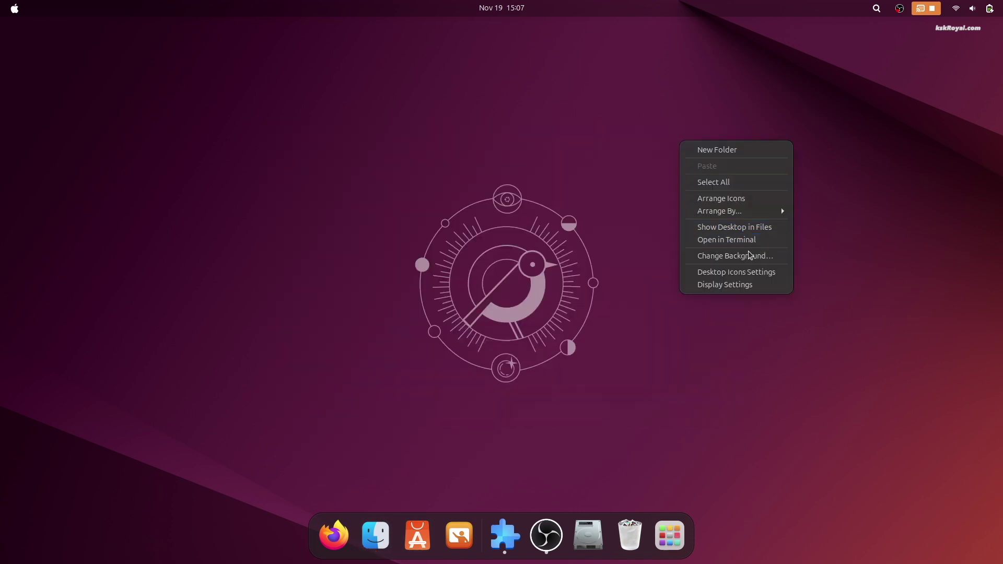
left_click(750, 256)
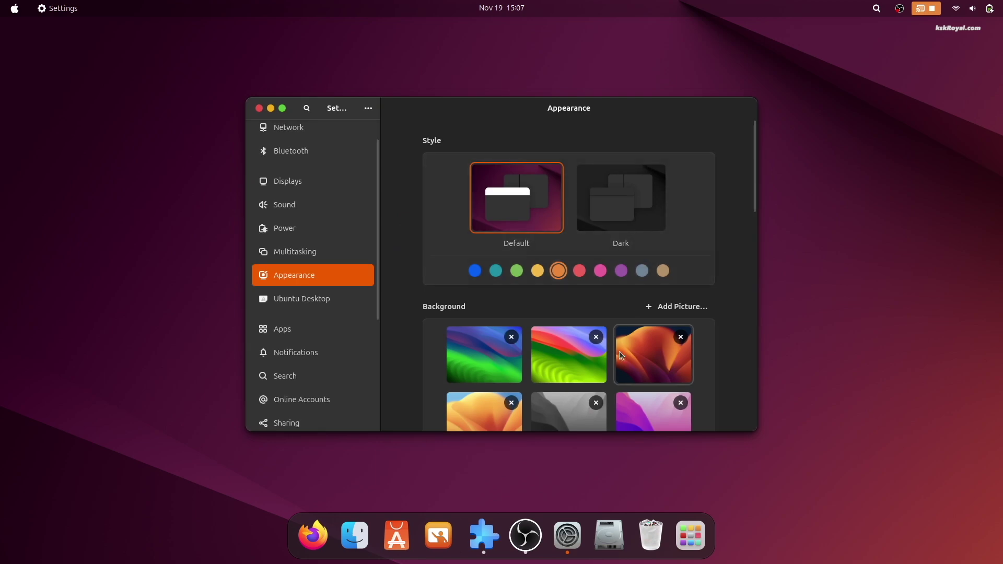
scroll(618, 352, "down", 4)
scroll(637, 350, "down", 4)
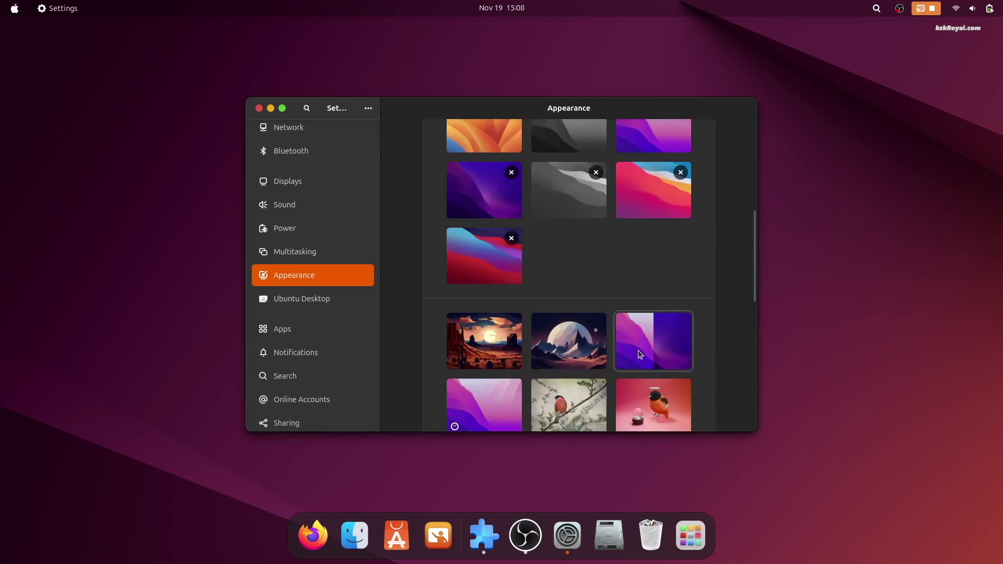
scroll(637, 350, "down", 5)
scroll(554, 152, "up", 8)
left_click(554, 153)
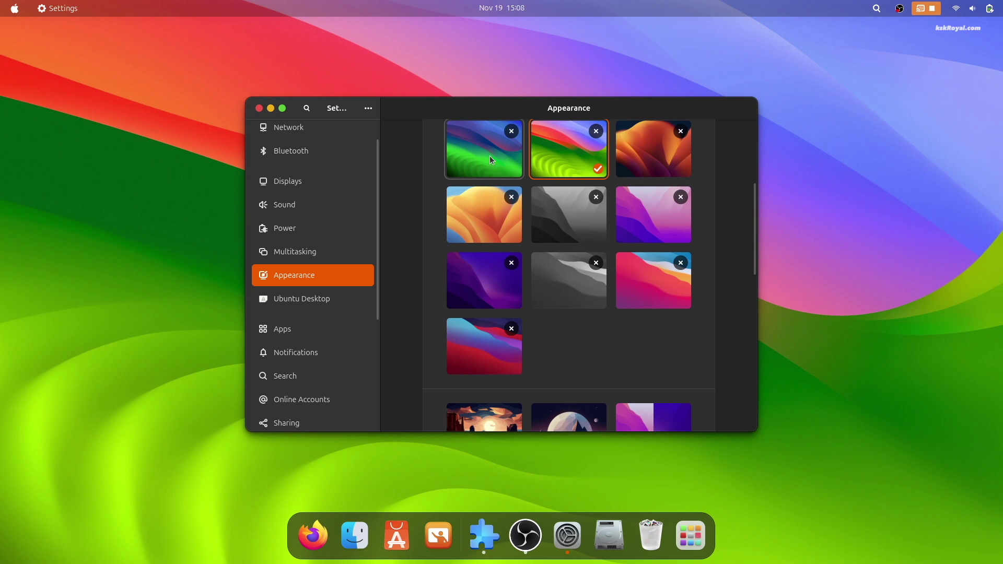
left_click(490, 156)
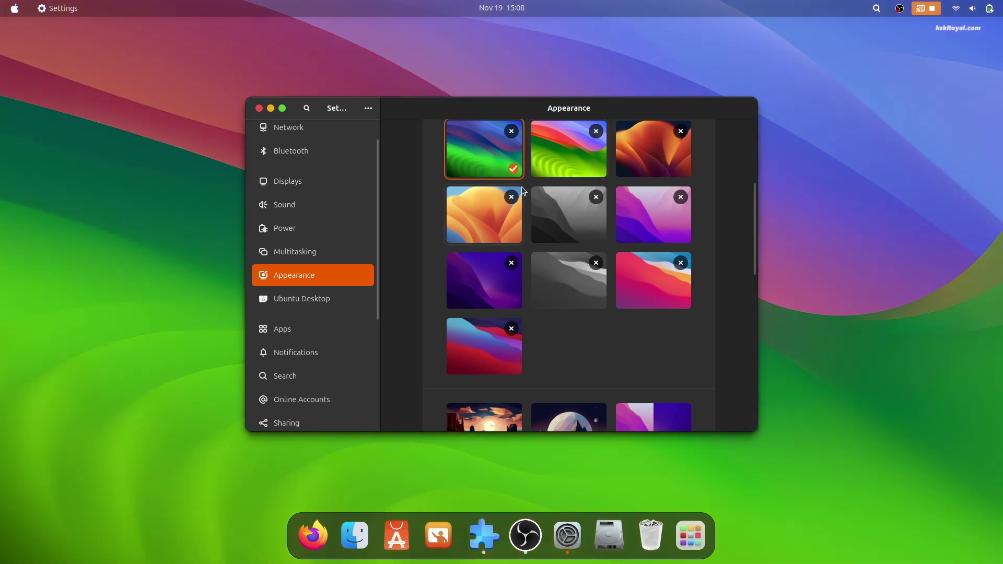
Step: Set the dash-to-dock click-action to 'minimize-or-previews' with gsettings in a new terminal
key("ctrl+alt+t")
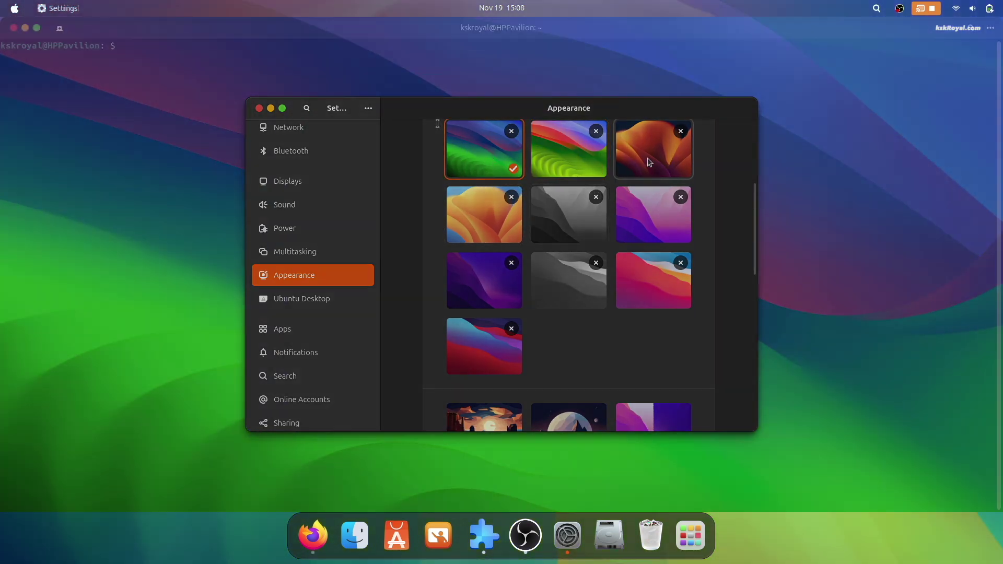
left_click(650, 160)
key("ctrl+q")
type("gsettings set org.gnome.shell.extensions.dash-to-dock click-action 'minimize-or-previews'")
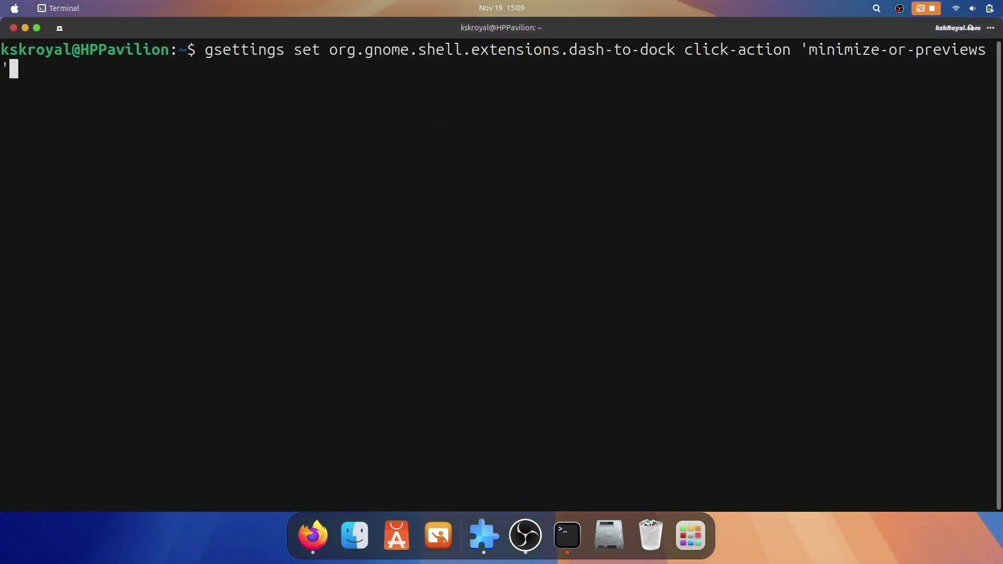
key("Return")
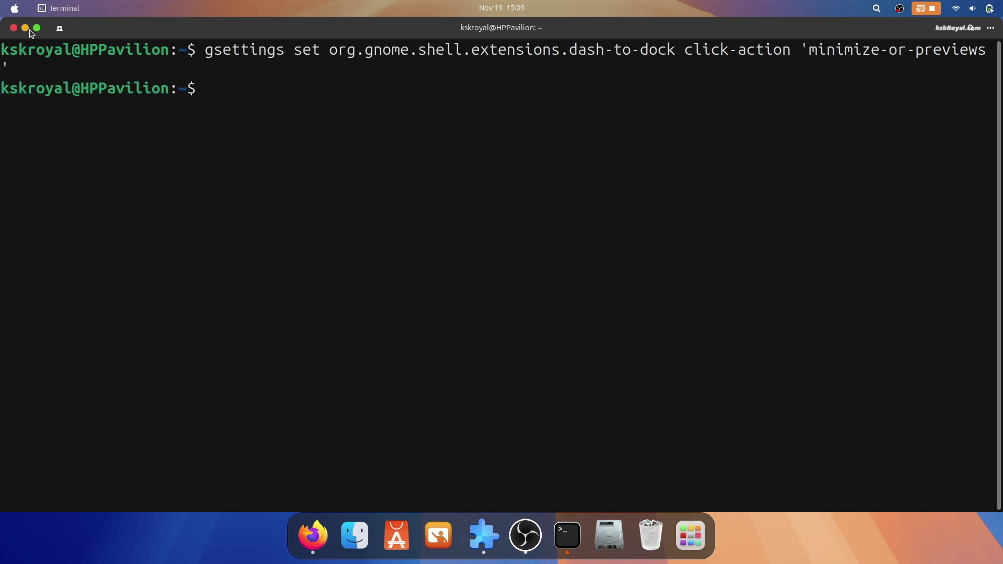
Step: Test minimize and restore by clicking the Firefox, Terminal and Files dock icons
left_click(312, 538)
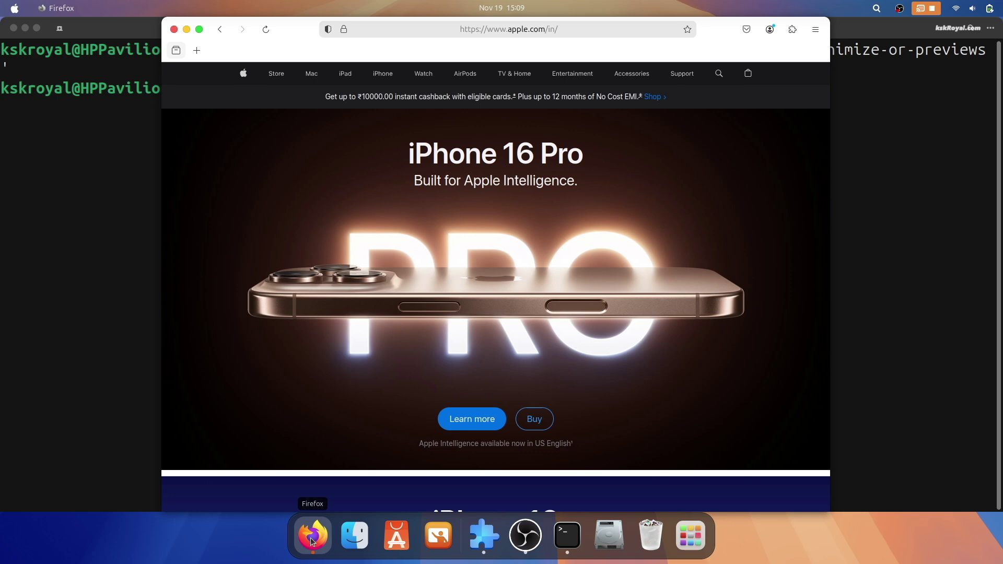
left_click(312, 538)
left_click(312, 538)
left_click(312, 538)
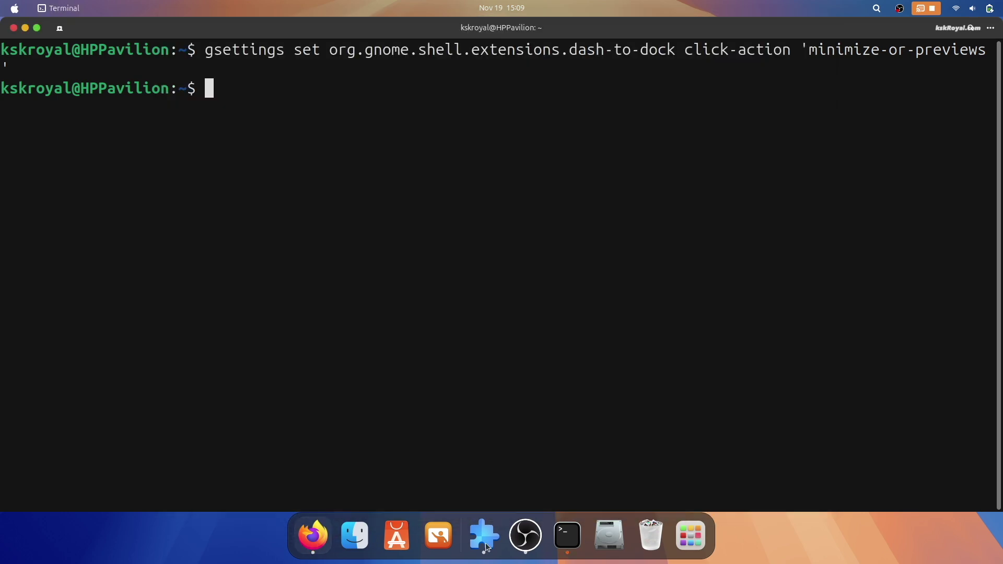
left_click(573, 552)
left_click(573, 552)
left_click(574, 552)
left_click(573, 552)
left_click(351, 536)
left_click(351, 537)
left_click(351, 537)
left_click(351, 536)
left_click(351, 537)
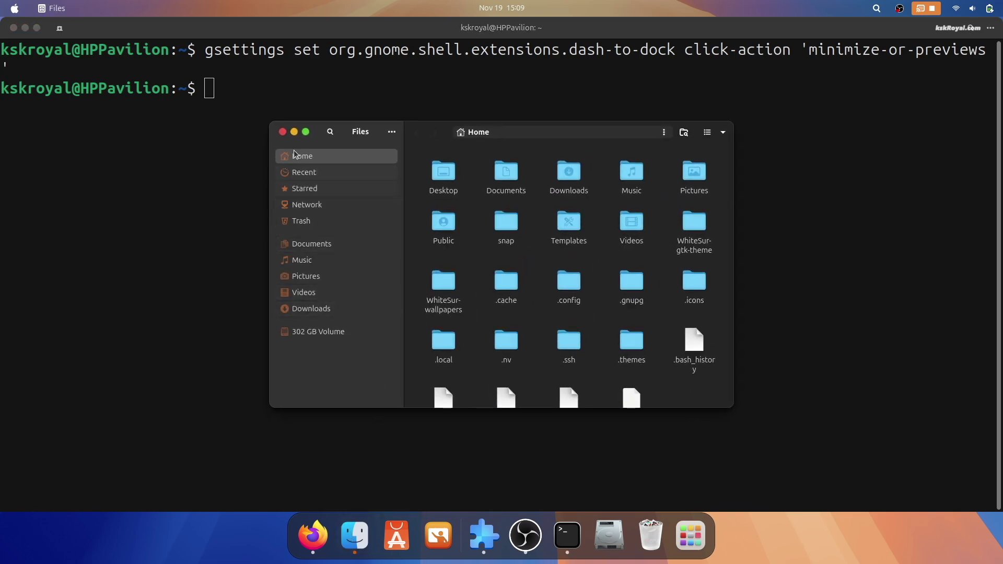
Step: Install the Compiz windows effect and Compiz alike magic lamp effect extensions from a 'compiz' search
left_click(283, 139)
left_click(484, 535)
triple_click(487, 195)
type("compiz")
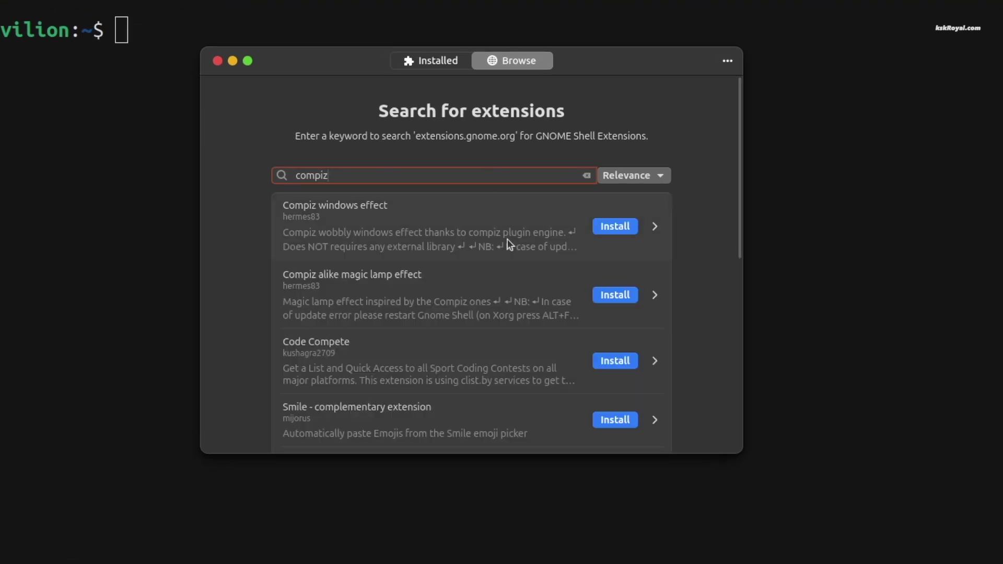
left_click(628, 230)
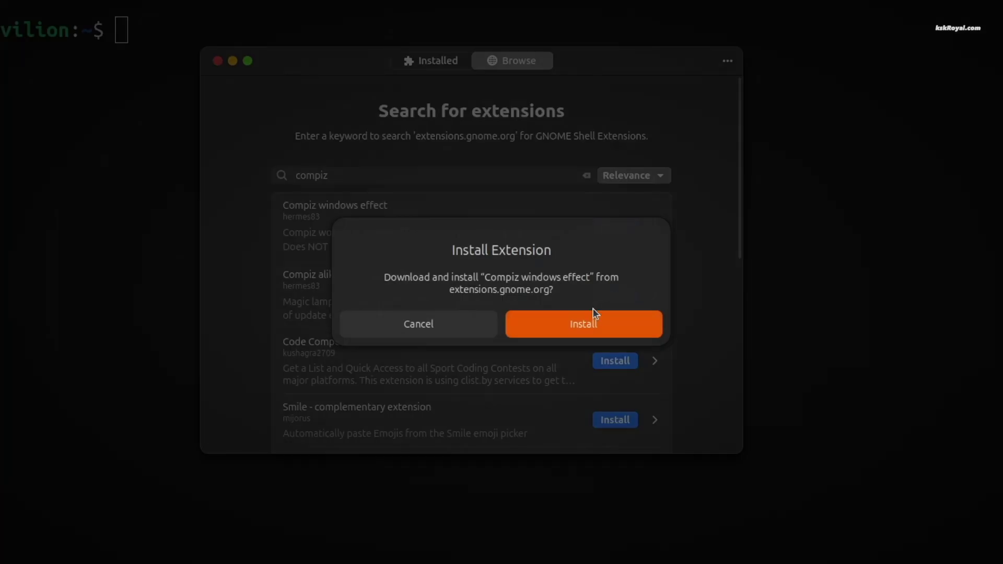
left_click(591, 324)
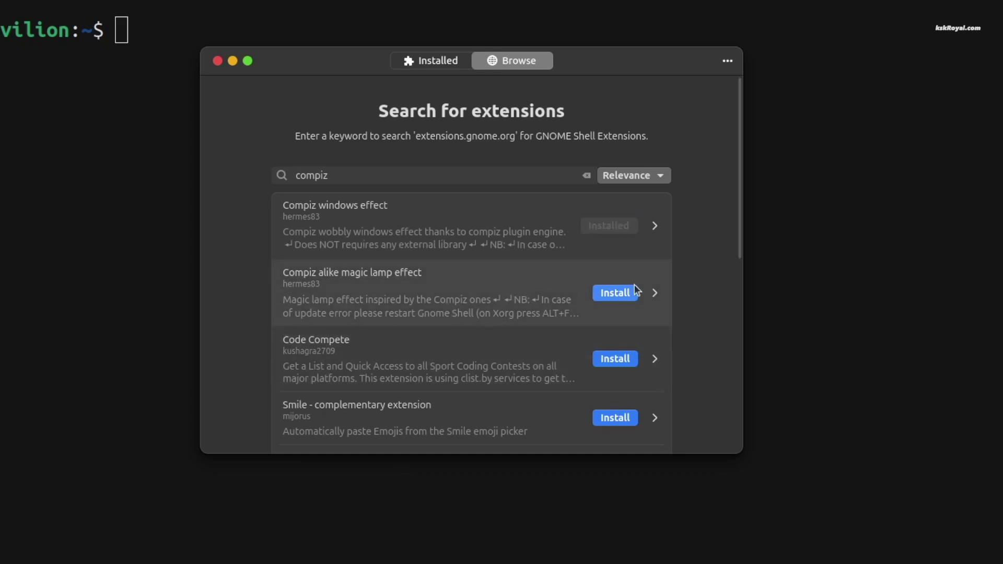
left_click(628, 297)
left_click(606, 325)
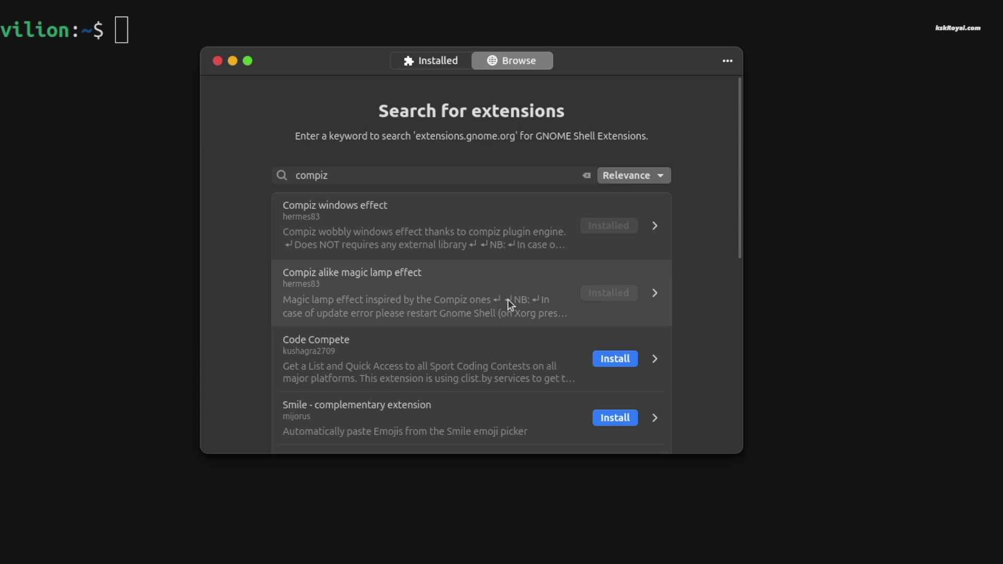
Step: Minimize and restore the terminal and Firefox, then drag Firefox to show the wobble
left_click(233, 62)
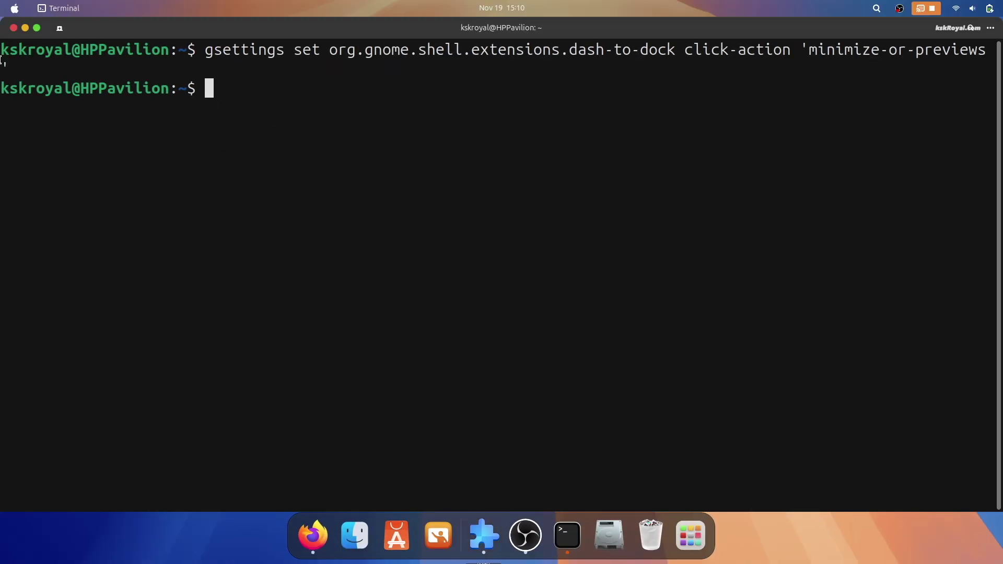
left_click(25, 29)
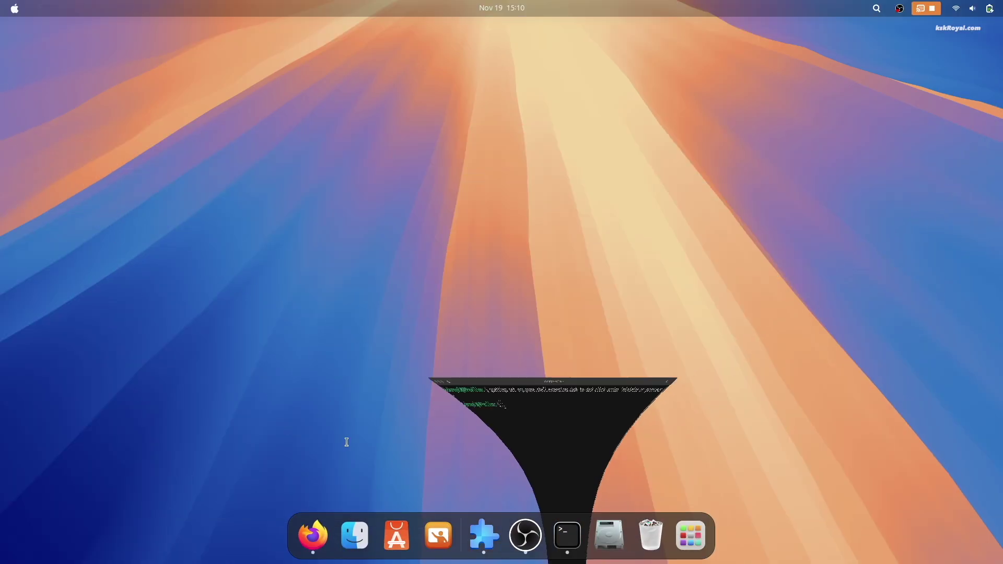
left_click(567, 536)
left_click(568, 535)
left_click(303, 546)
left_click(303, 546)
left_click(303, 546)
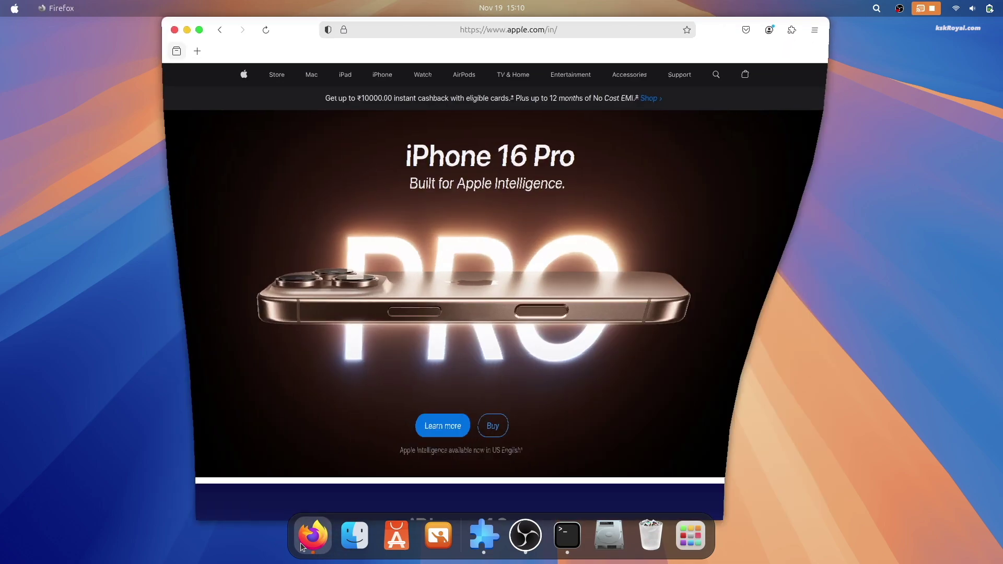
left_click(303, 546)
left_click(303, 546)
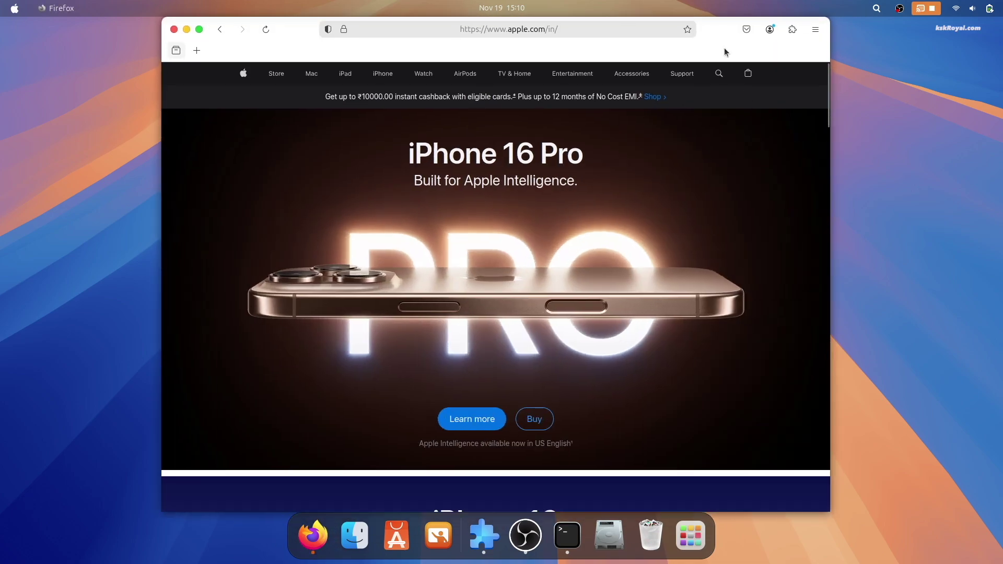
left_click_drag(723, 45, 730, 19)
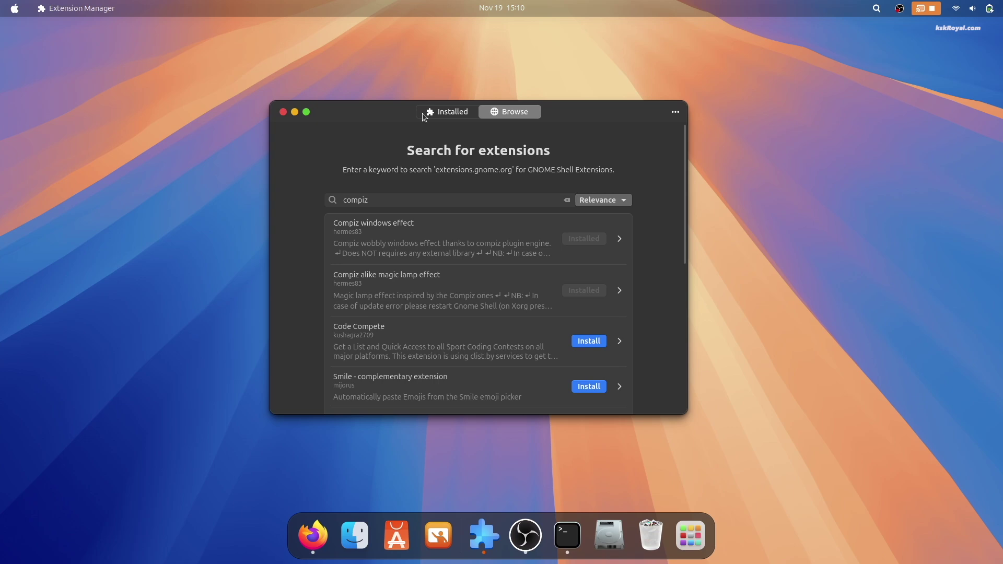
Step: Search 'cove' in Extension Manager and install Coverflow Alt-Tab
key("alt+Tab")
key("alt+Tab")
key("alt+Tab")
key("alt+Tab")
key("alt+Tab")
key("alt+Tab")
key("alt+Tab")
key("alt+Tab")
key("alt+Tab")
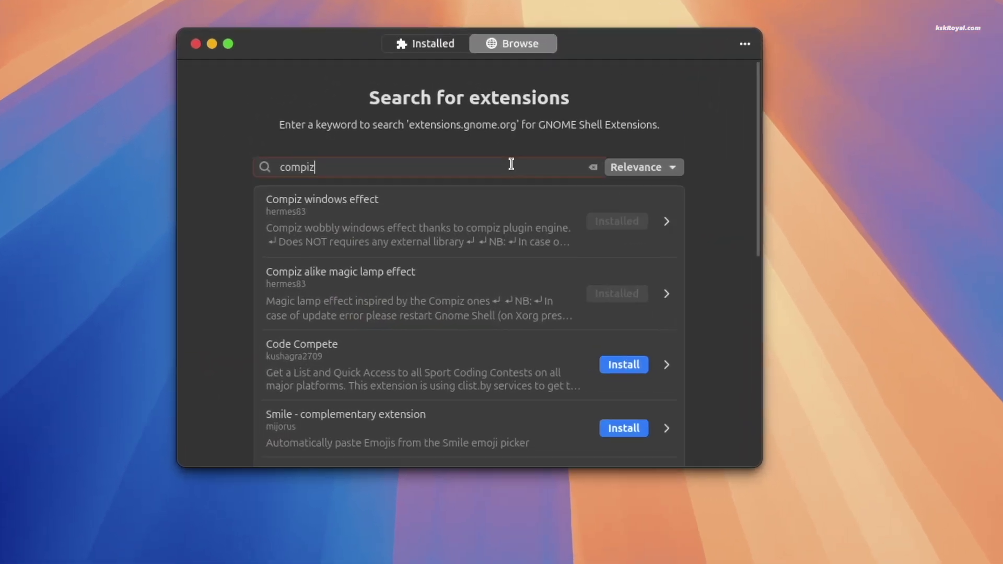
double_click(509, 198)
type("cover flow")
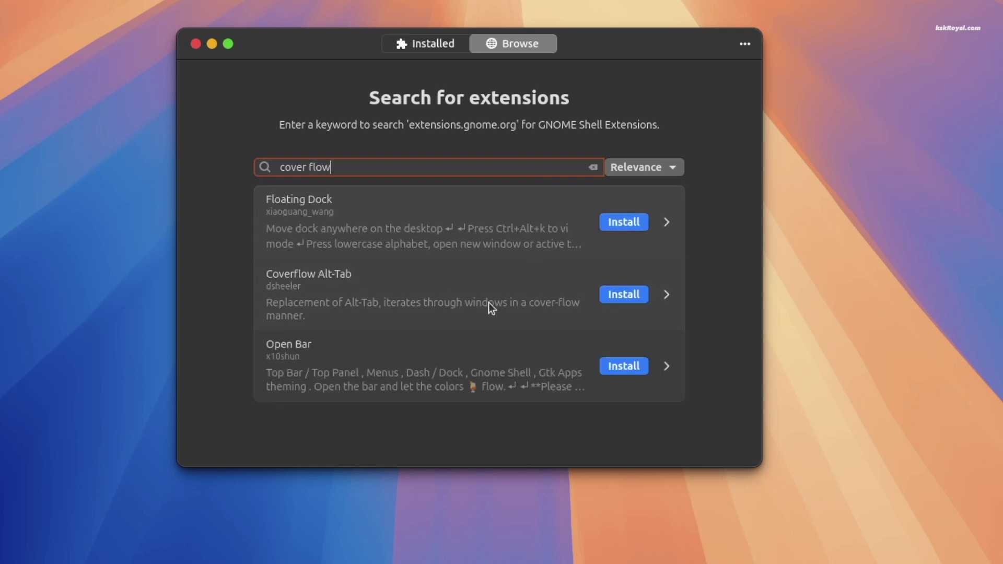
left_click(634, 293)
left_click(622, 337)
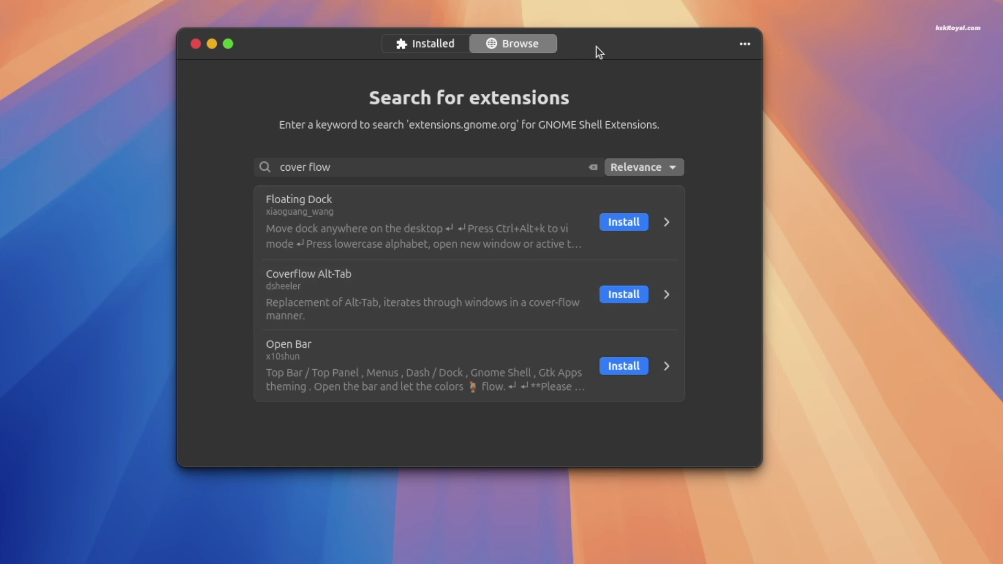
Step: Set the Coverflow Alt-Tab animation easing function to easeInOutQuart
left_click(430, 49)
scroll(481, 381, "down", 2)
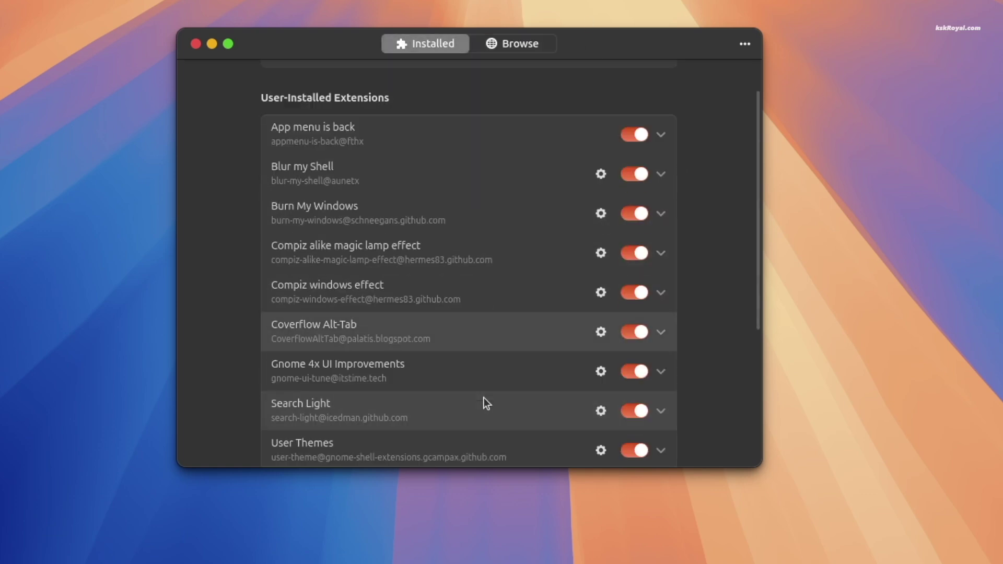
left_click(601, 332)
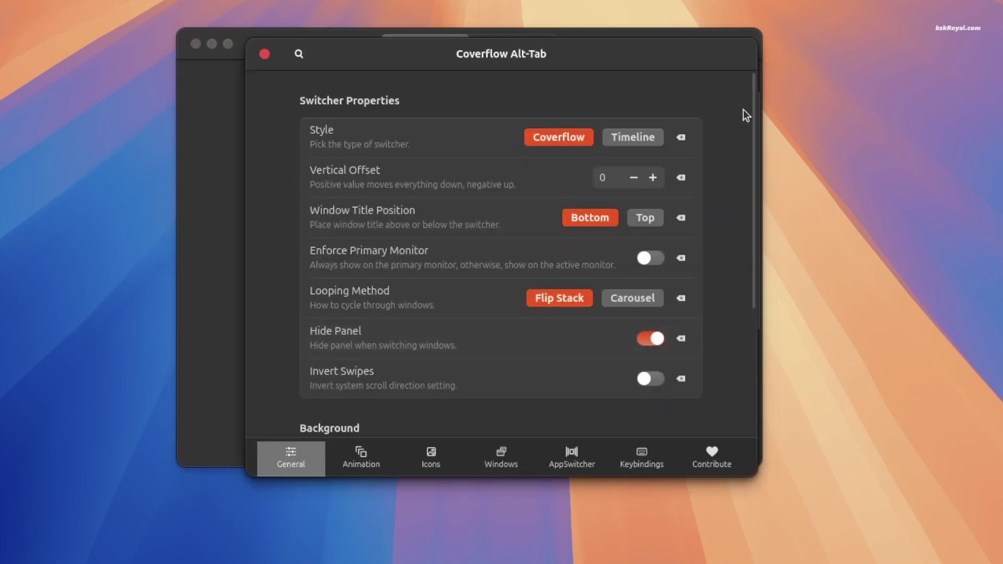
left_click(359, 467)
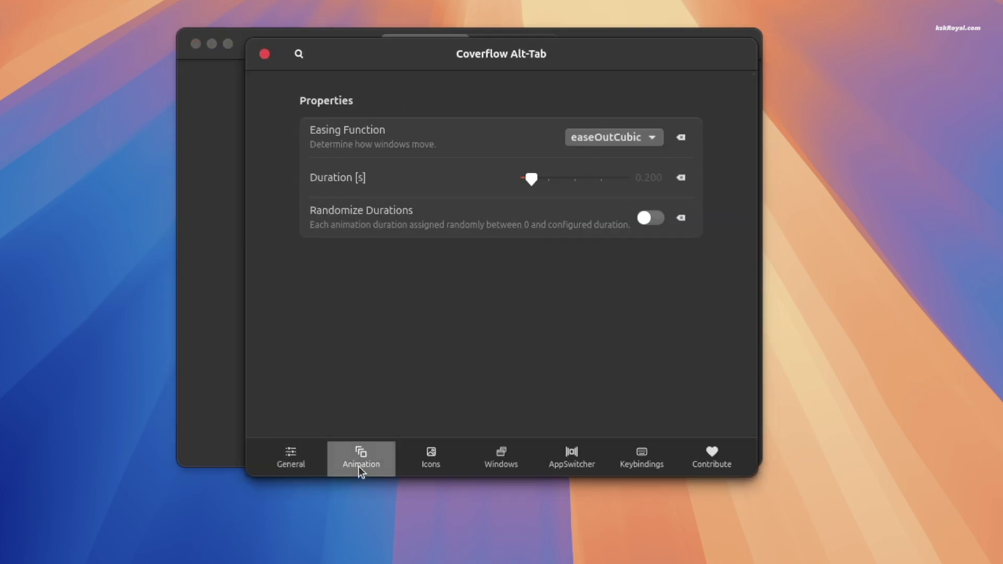
left_click(627, 137)
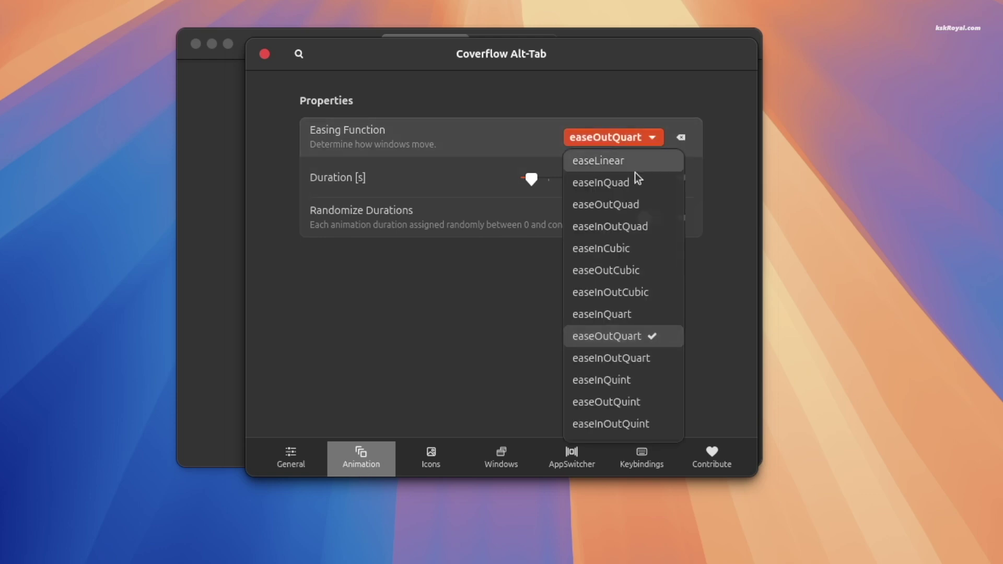
left_click(651, 363)
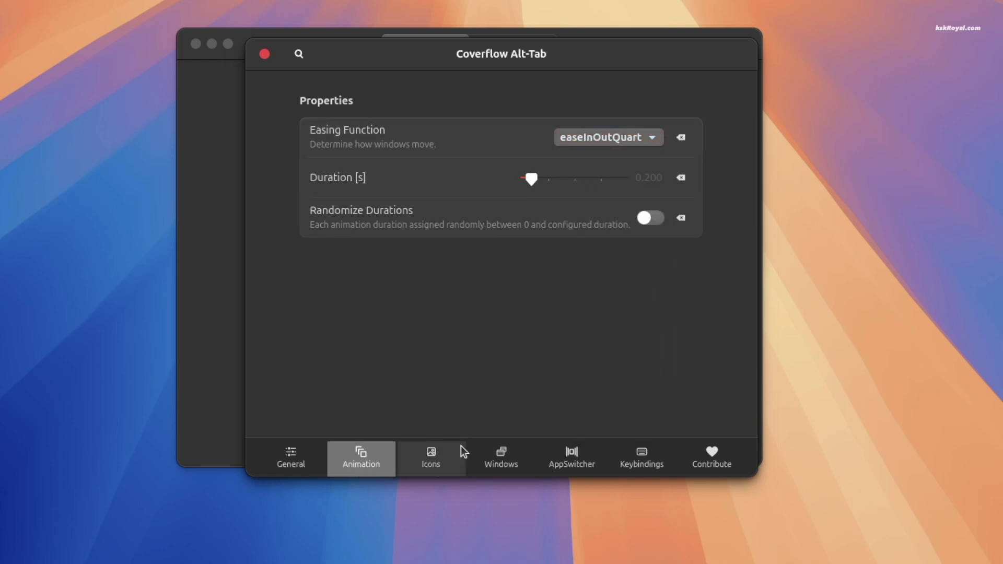
Step: Enable 'Make the Application Switcher Behave Like the Window Switcher' in the AppSwitcher settings
left_click(446, 459)
left_click(571, 459)
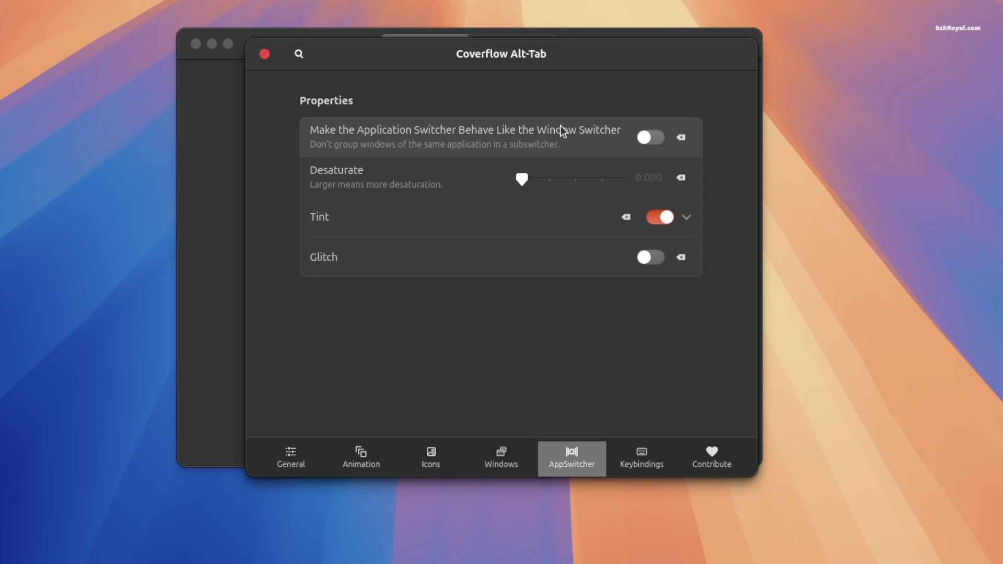
left_click(650, 138)
Step: Cycle the cover-flow switcher with Alt+Tab and bring Terminal to the front
key("alt+Tab")
key("alt+Tab")
key("alt+Tab")
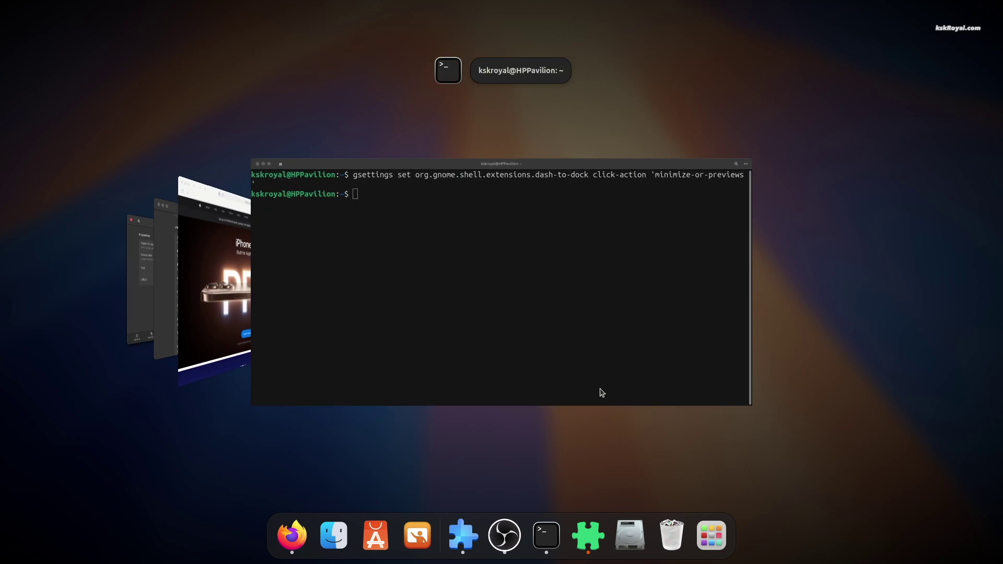
key("alt+shift+Tab")
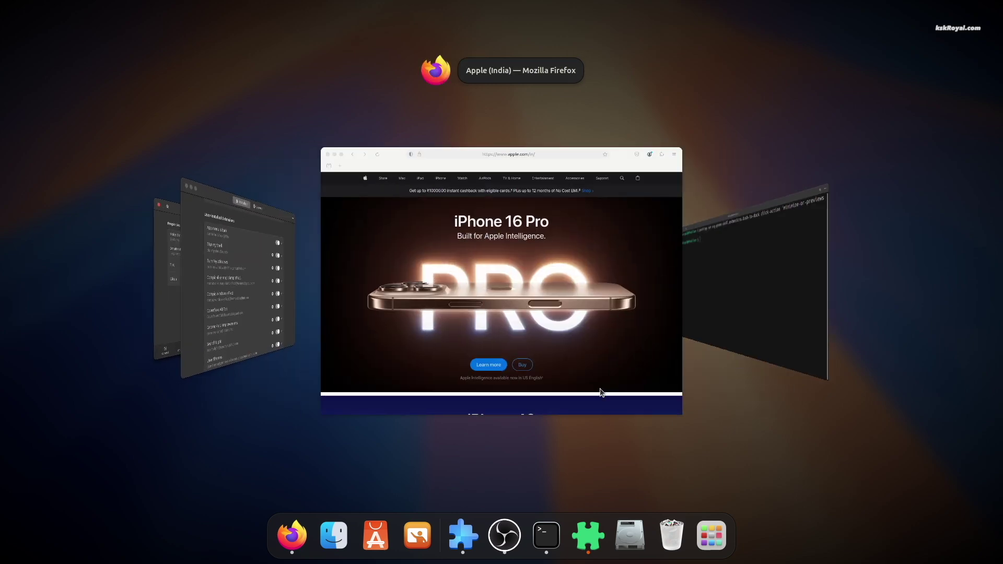
key("alt+Tab")
key("alt+Tab")
key("alt+Tab")
key("alt+Tab")
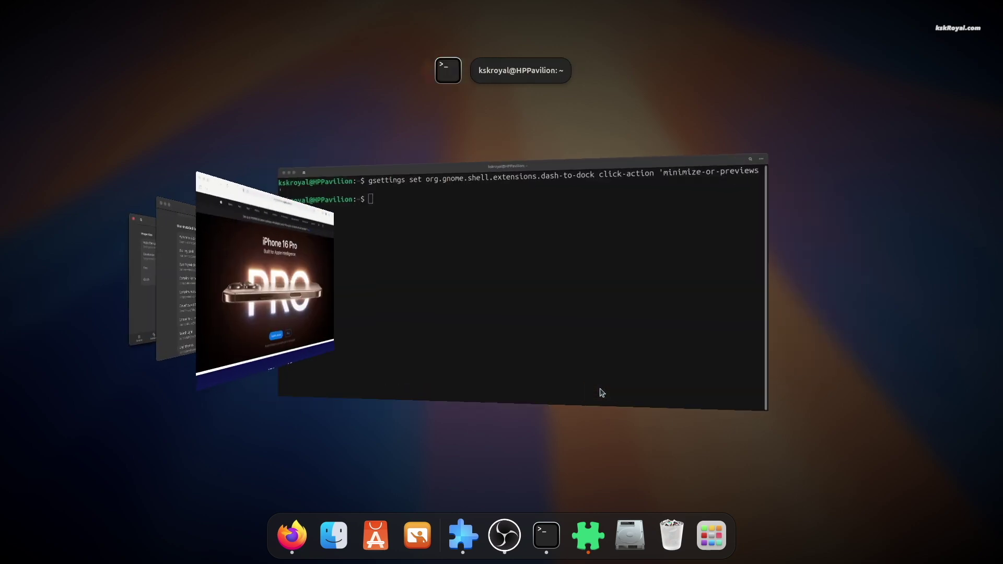
key("alt+Tab")
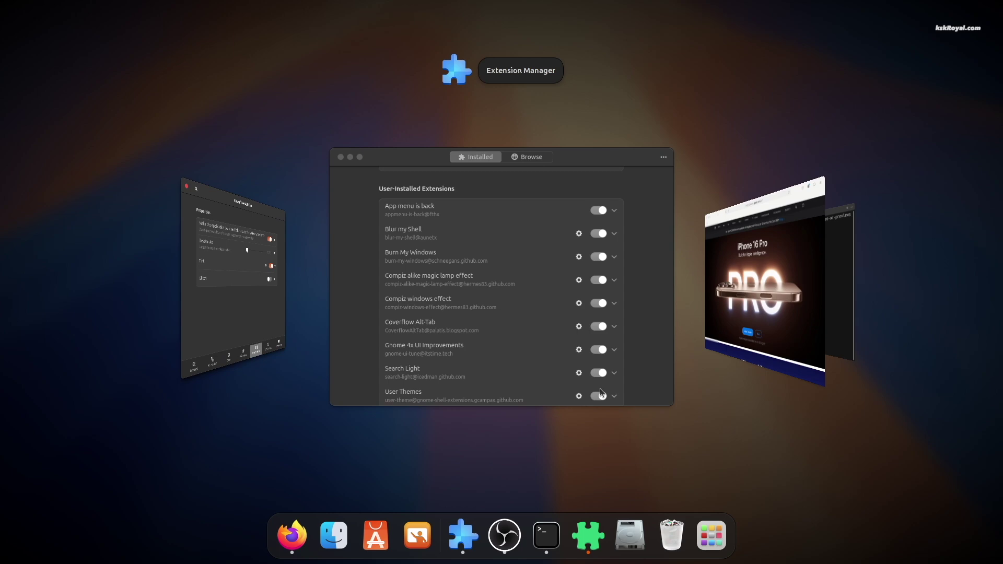
key("alt+Tab")
key("alt+Tab")
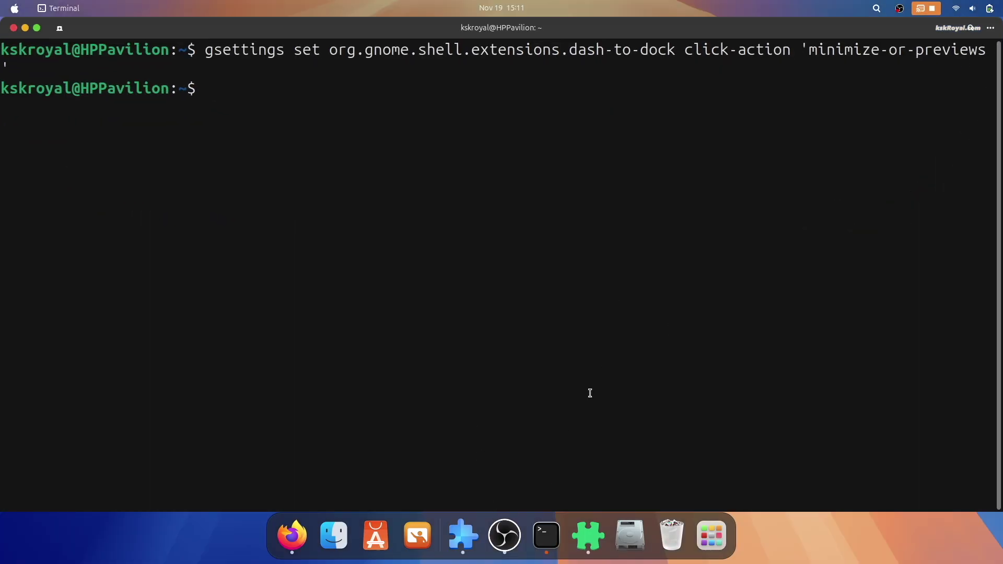
Step: Minimize the terminal, close Coverflow settings, Extension Manager and App Center, then start a new terminal
left_click(546, 535)
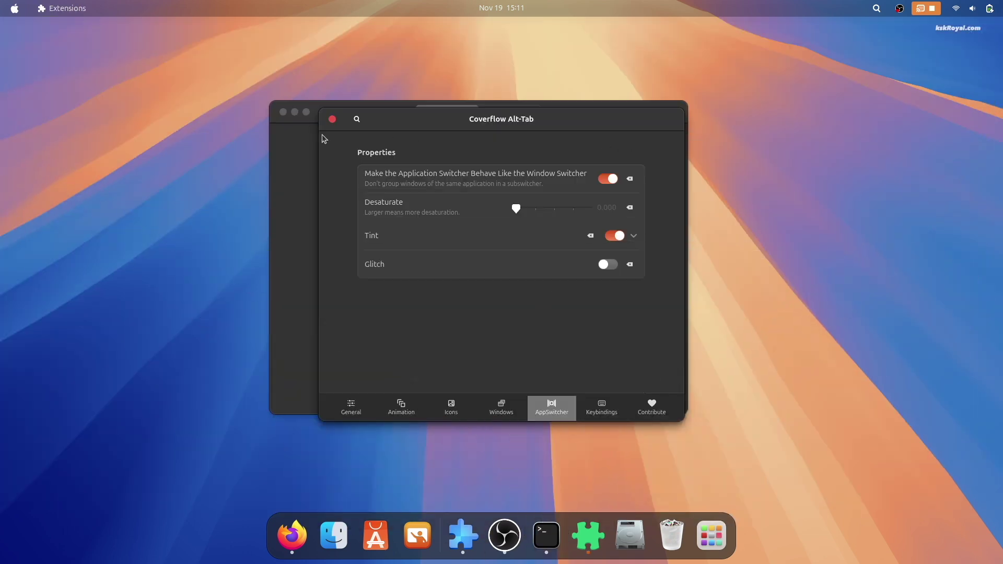
left_click(333, 119)
left_click(283, 112)
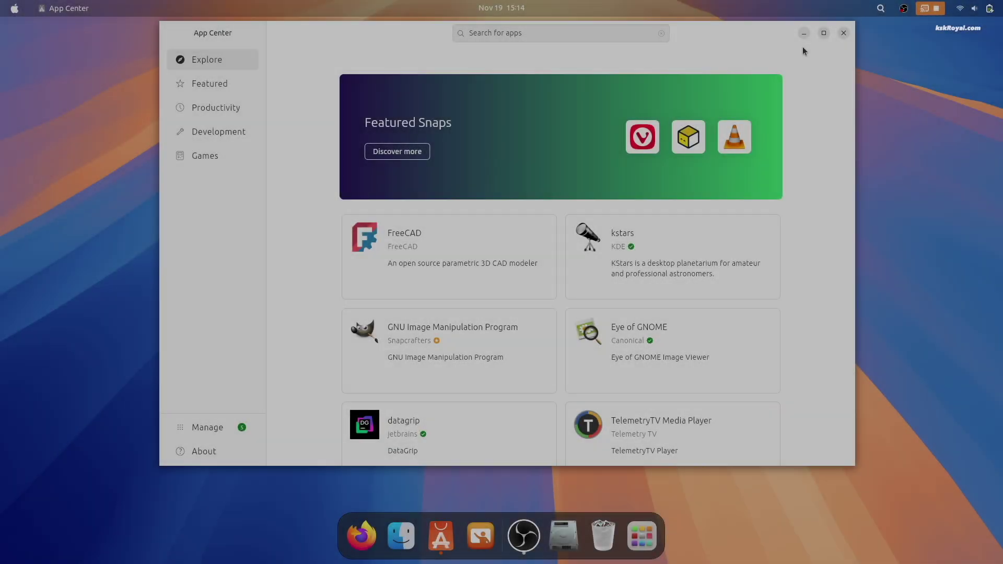
left_click(804, 32)
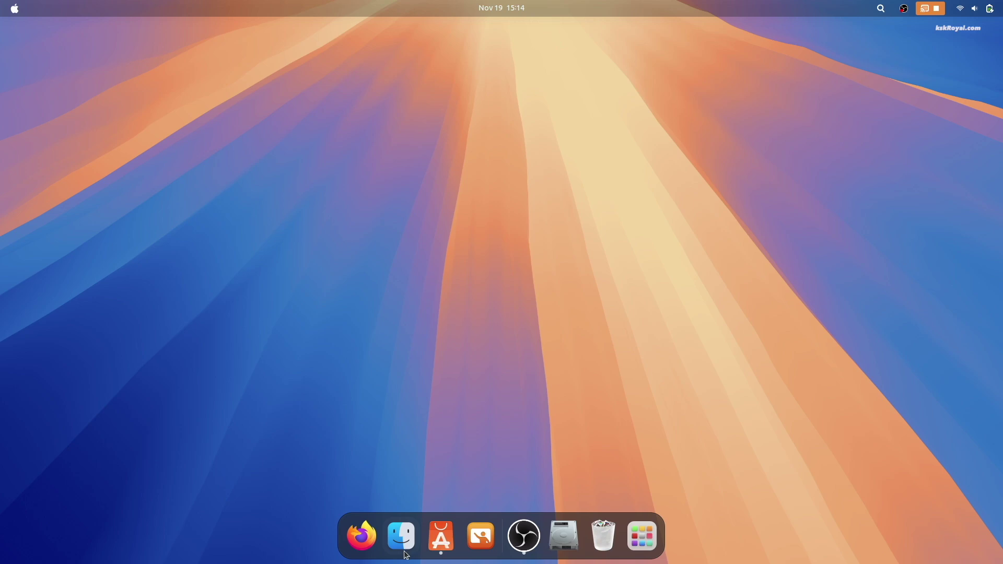
left_click(441, 535)
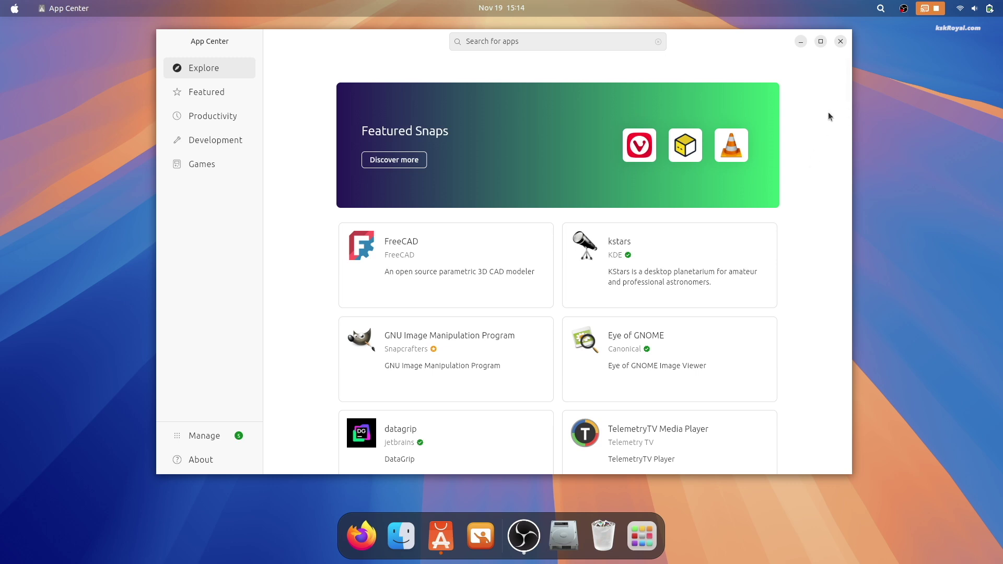
left_click(842, 42)
key("ctrl+alt+t")
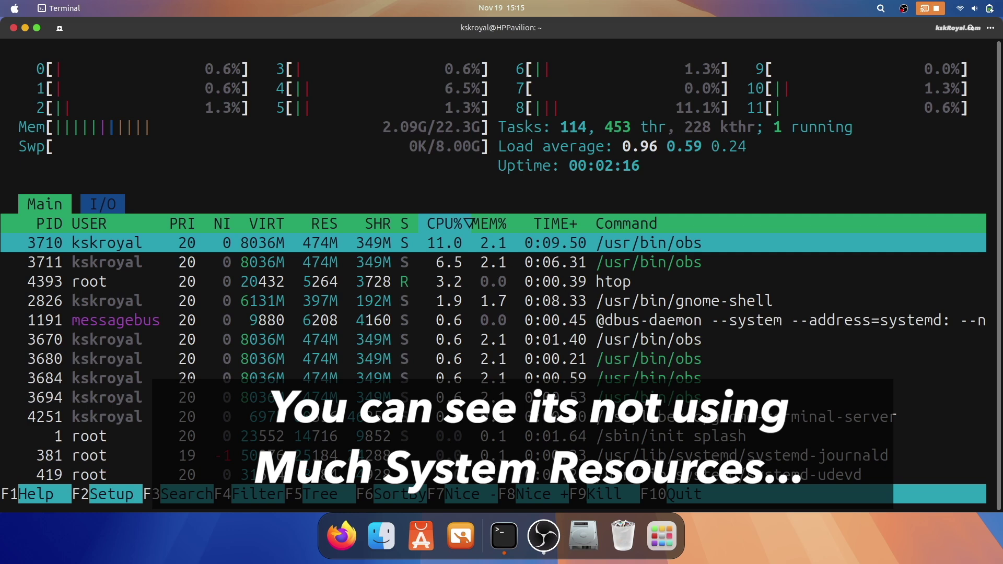
Step: Quit htop, enter WhiteSur-gtk-theme, list its *sh scripts and run ./install.sh -r
type("qcd Wh")
key("Tab")
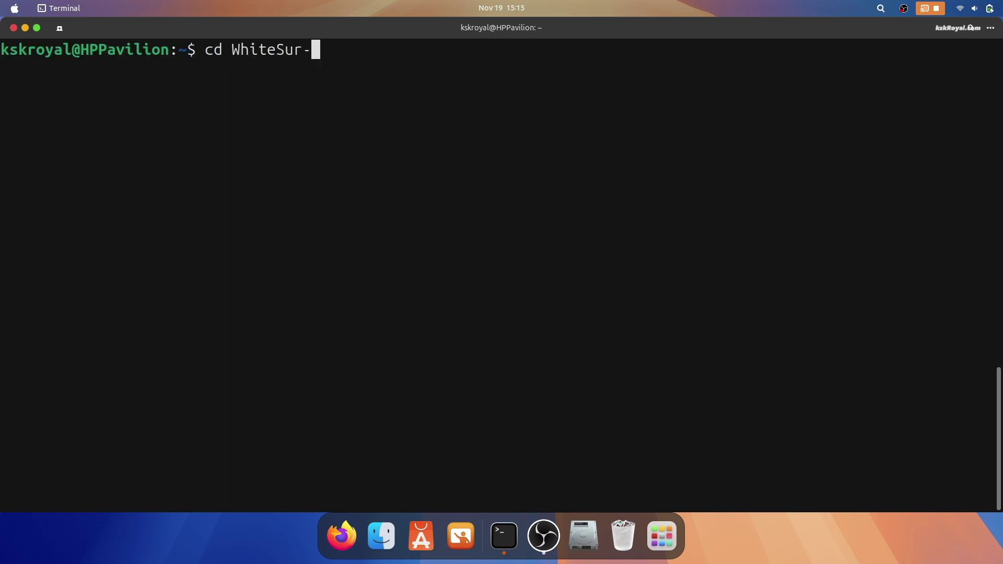
type("g")
key("Tab")
key("Return")
type("ls ")
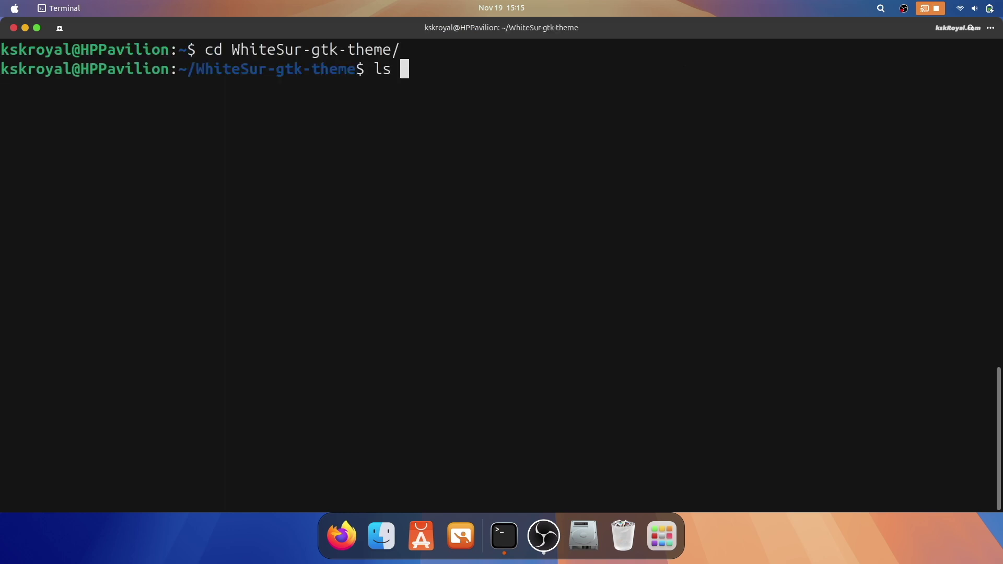
type("*s")
key("BackSpace")
type("*sh")
key("Return")
type("./install.sh -r")
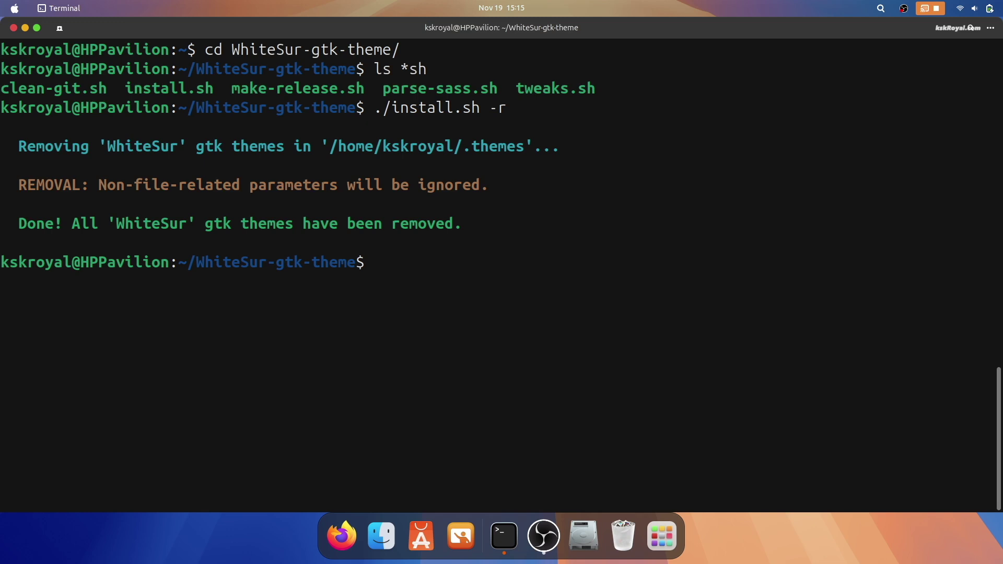
Step: Run tweaks.sh with -g -r, -f -r and -F -r to remove GDM, Firefox and Flatpak theming
type("sudo ./tw")
key("Tab")
type("-g -r")
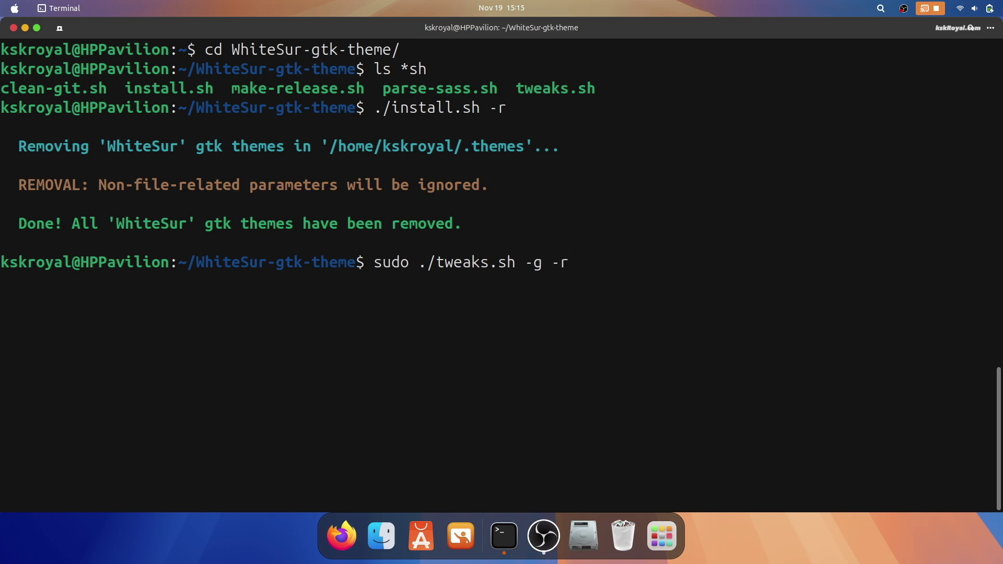
key("Return")
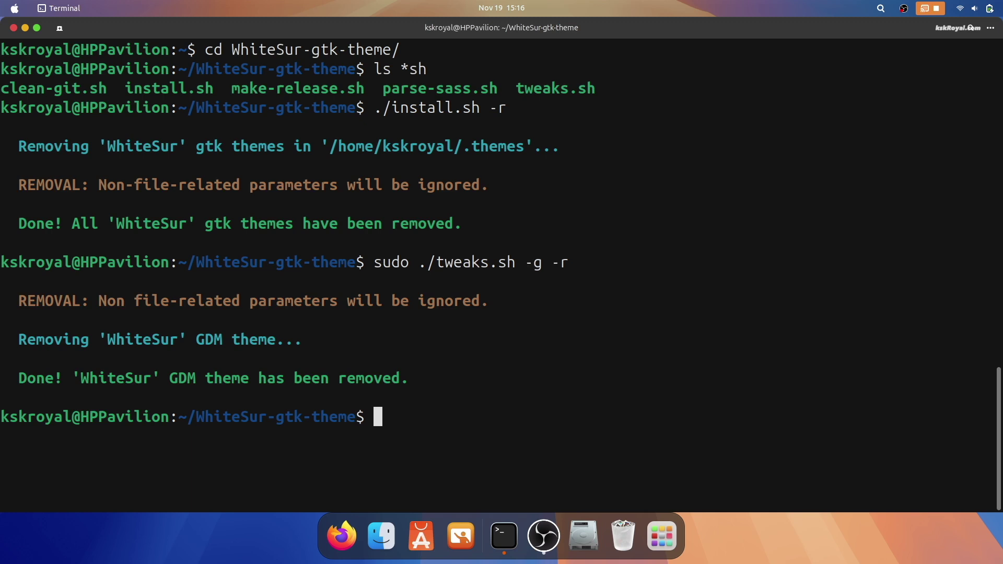
type("./tw")
key("Tab")
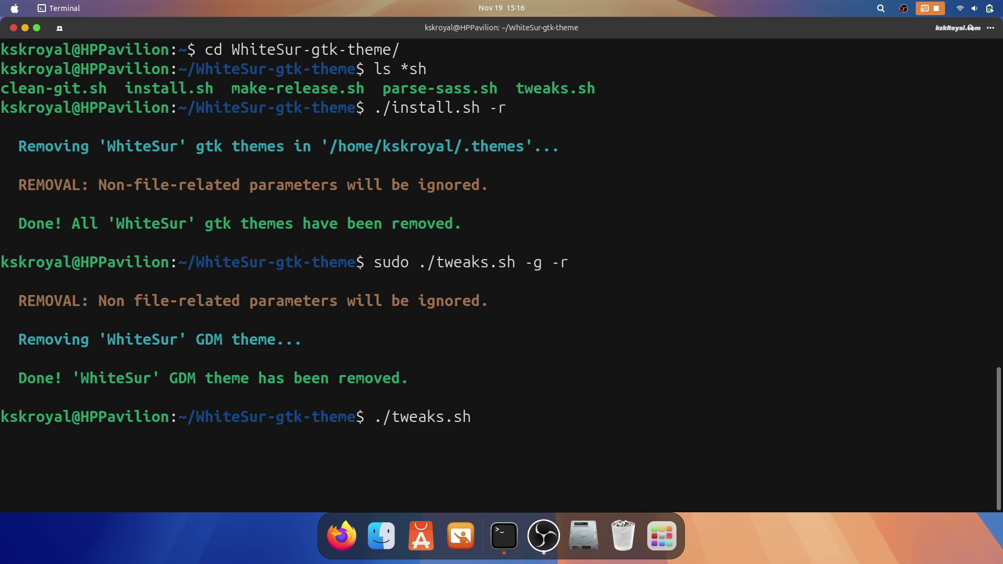
type("-f -r")
key("Return")
type("./tw")
key("Tab")
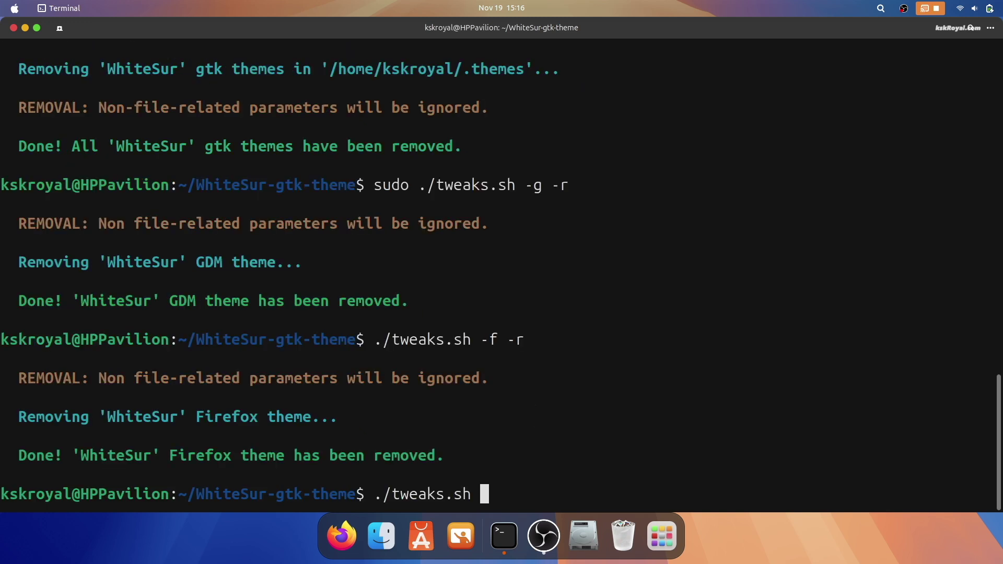
type("-F -r")
key("Return")
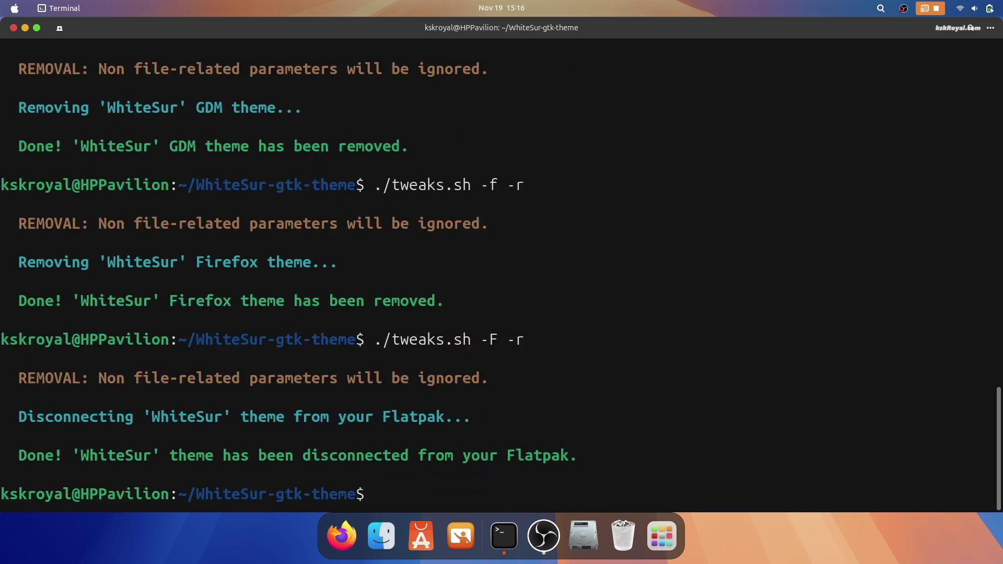
Step: Launch GNOME Tweaks from the overview search
key("super")
type("tweaks")
key("Return")
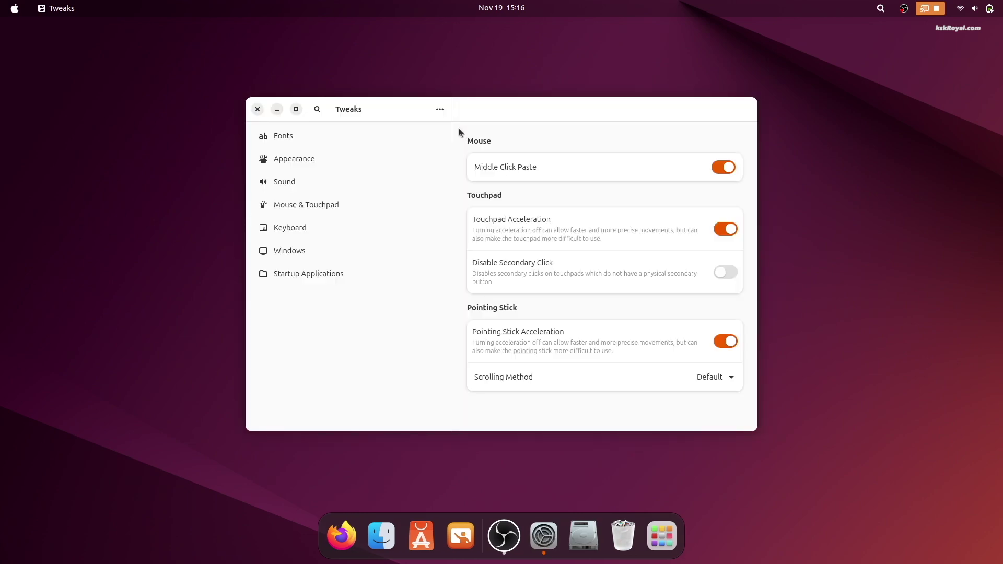
Step: Set Icons to Adwaita (default) and the Shell and Legacy Applications themes to Yaru
left_click(432, 154)
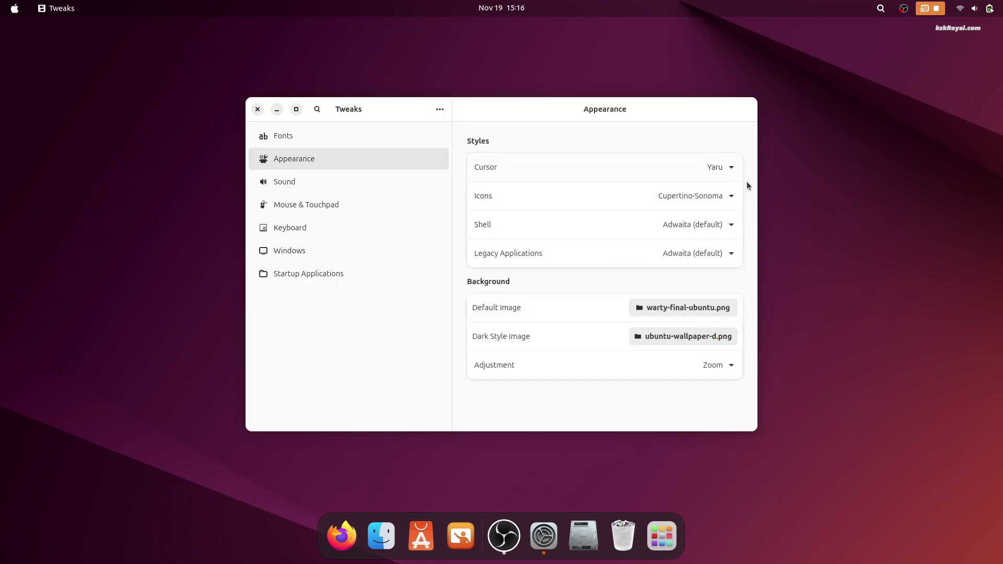
left_click(732, 197)
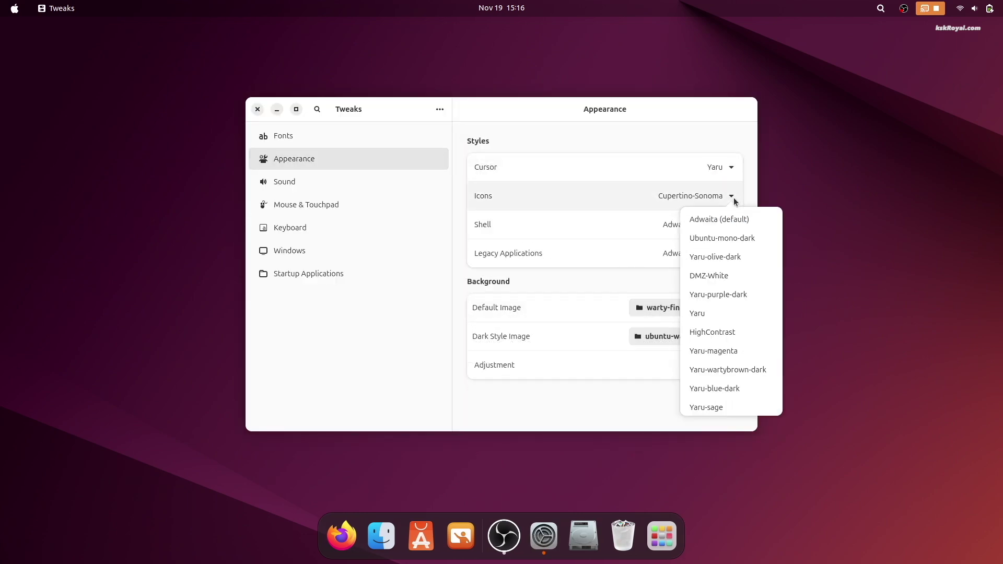
left_click(737, 231)
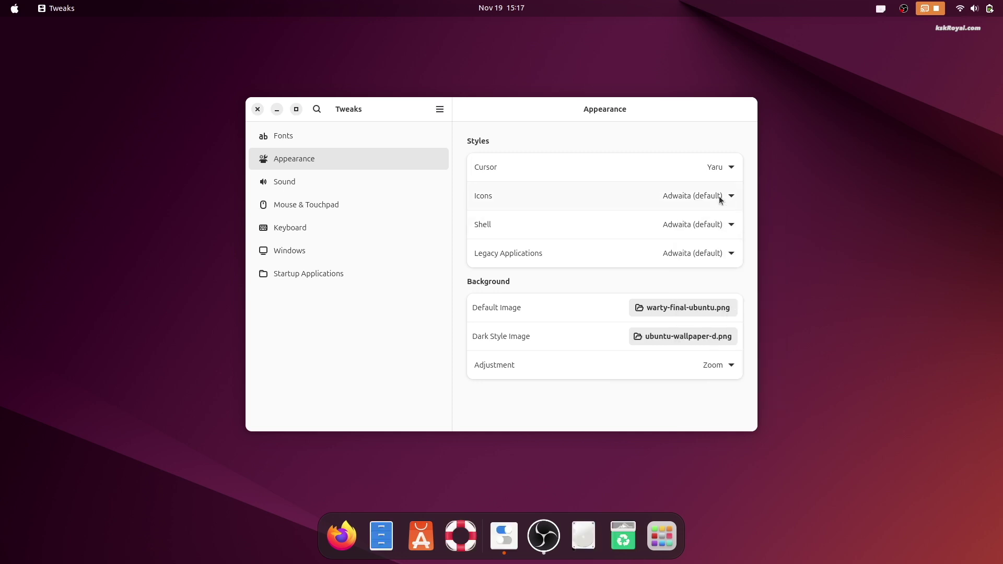
left_click(731, 225)
left_click(716, 302)
left_click(732, 254)
left_click(719, 331)
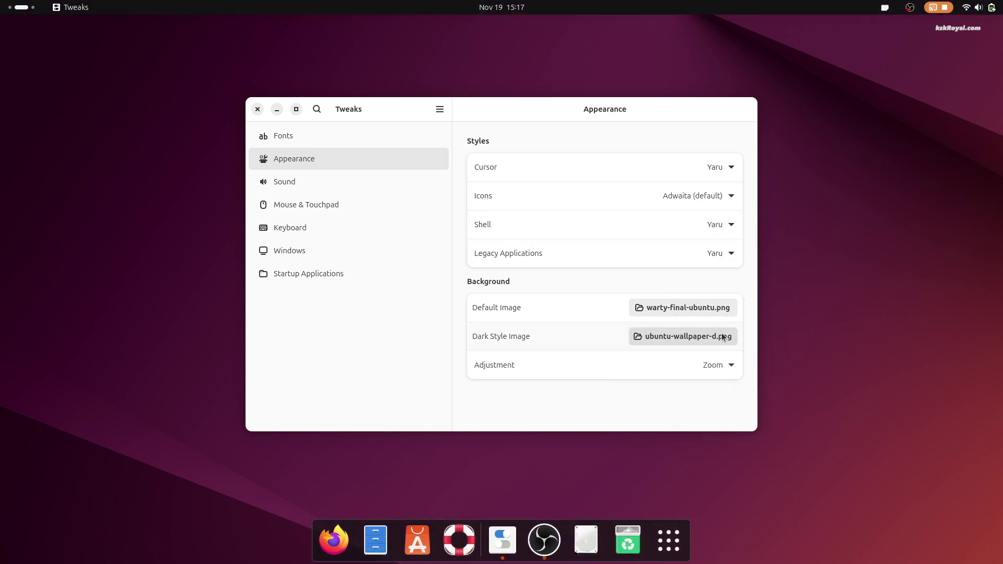
Step: Place the window titlebar buttons on the right
left_click(290, 250)
left_click(711, 342)
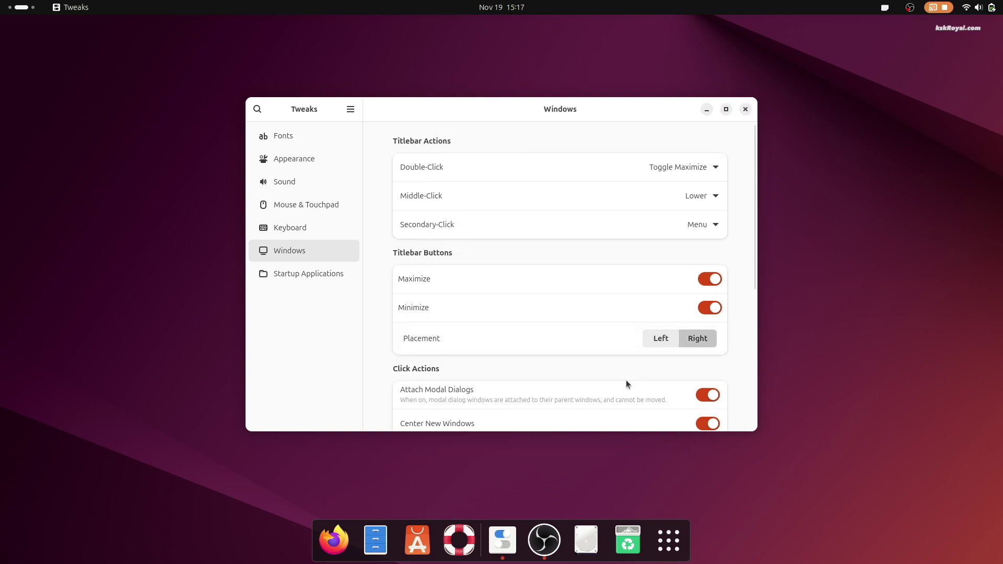
scroll(632, 383, "down", 3)
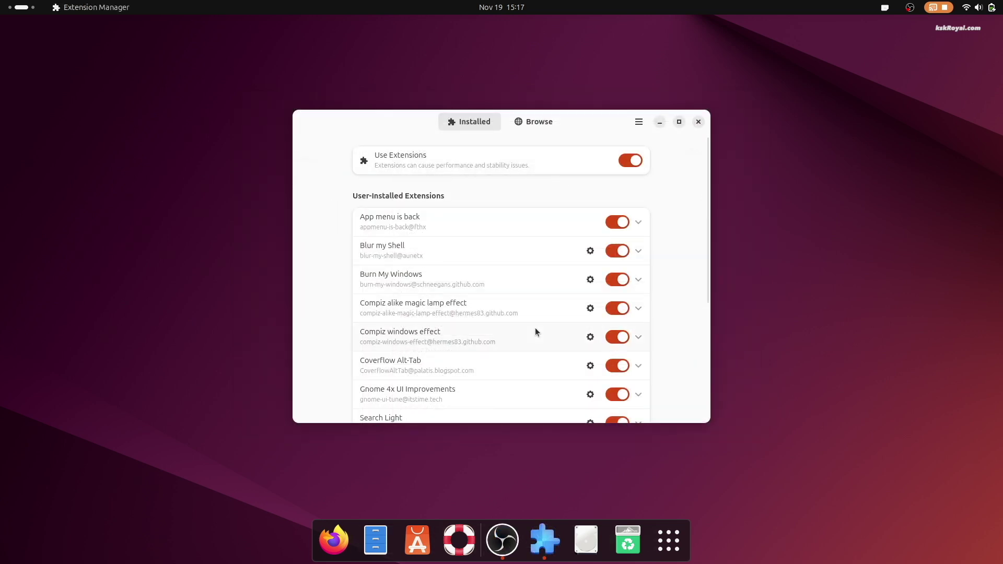
Step: Switch off Burn My Windows, both Compiz effects, Coverflow Alt-Tab and Gnome 4x UI Improvements
scroll(535, 329, "down", 2)
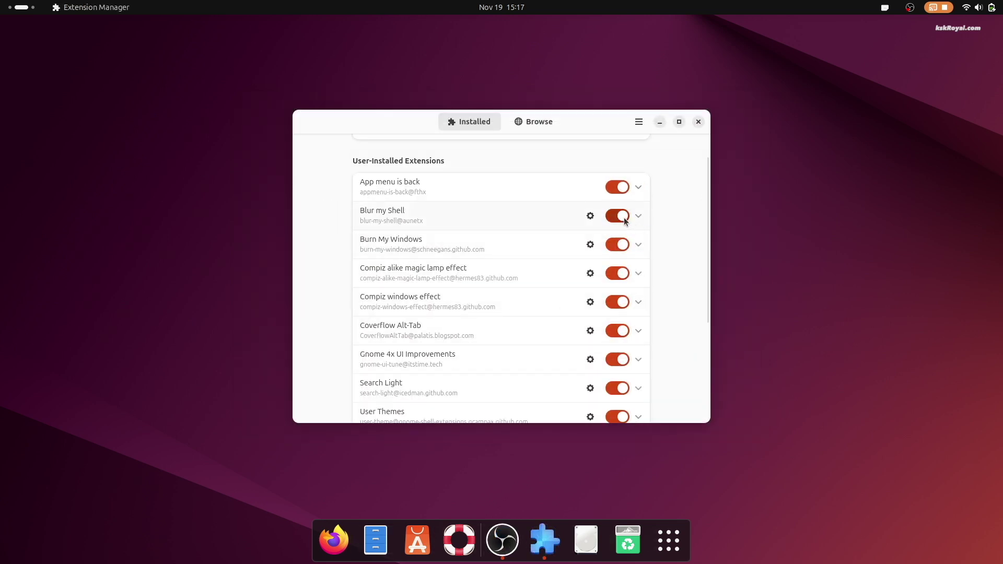
left_click(623, 244)
left_click(623, 273)
left_click(623, 302)
left_click(623, 331)
left_click(623, 359)
Step: Switch off Search Light and close Extension Manager
scroll(585, 370, "down", 2)
left_click(625, 362)
left_click(633, 355)
left_click(619, 354)
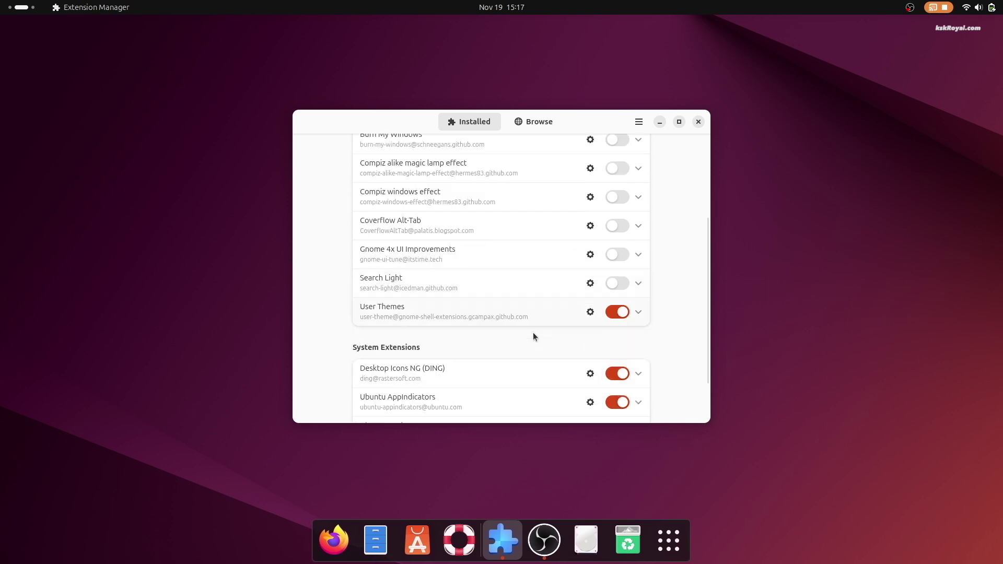
scroll(559, 324, "up", 4)
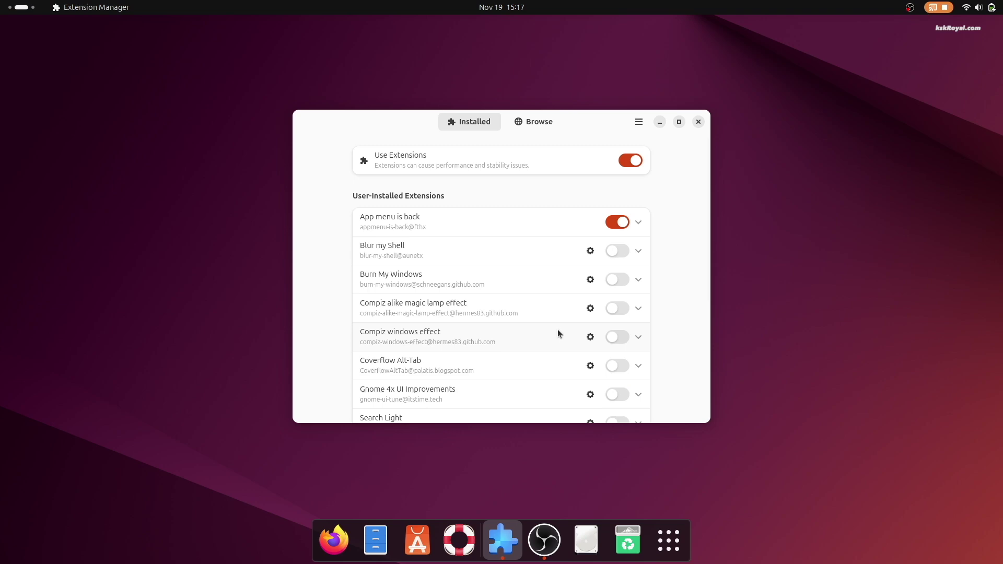
left_click(697, 122)
Step: Launch Timeshift from the overview search and authenticate with the account password
left_click(653, 559)
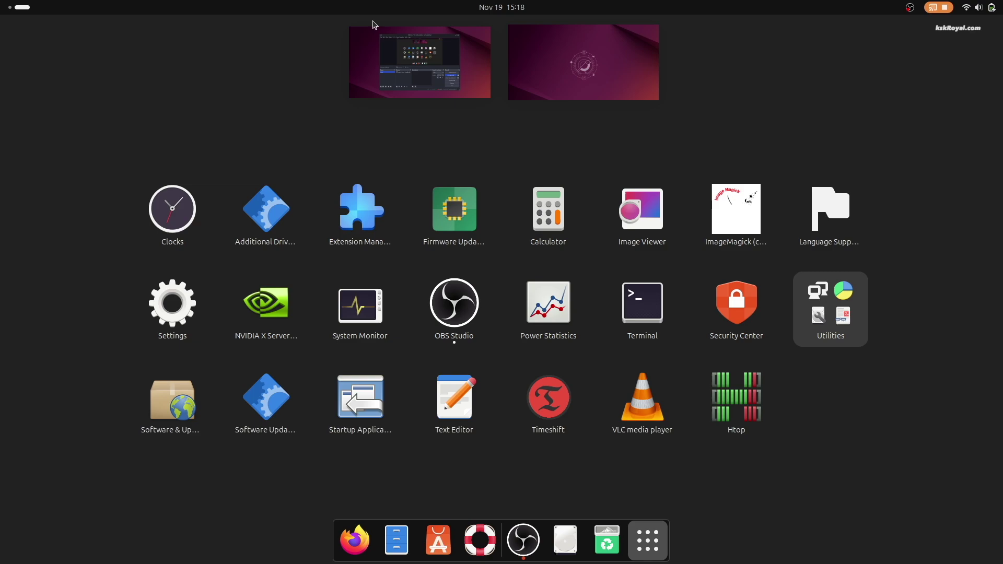
left_click(401, 56)
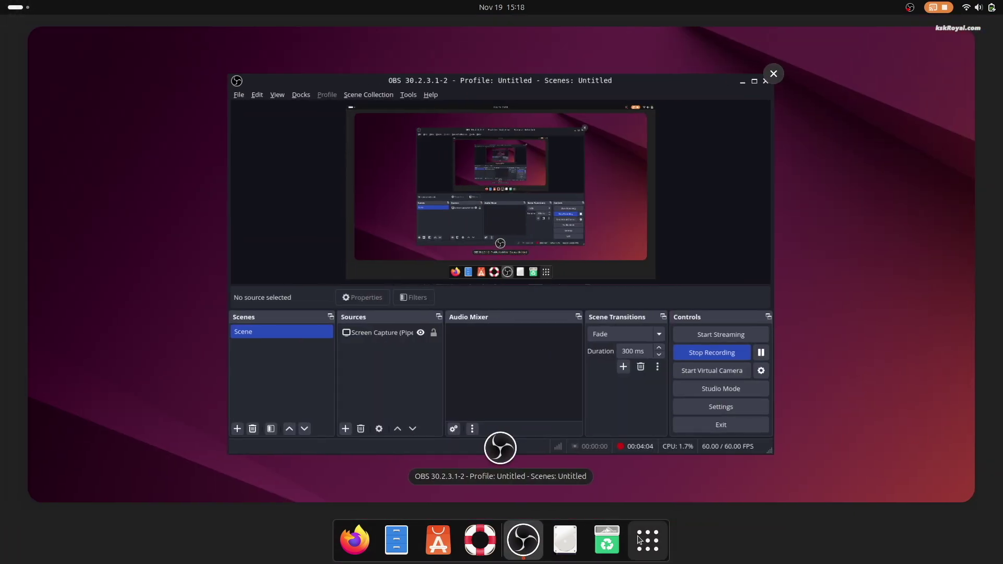
left_click(639, 540)
left_click(639, 540)
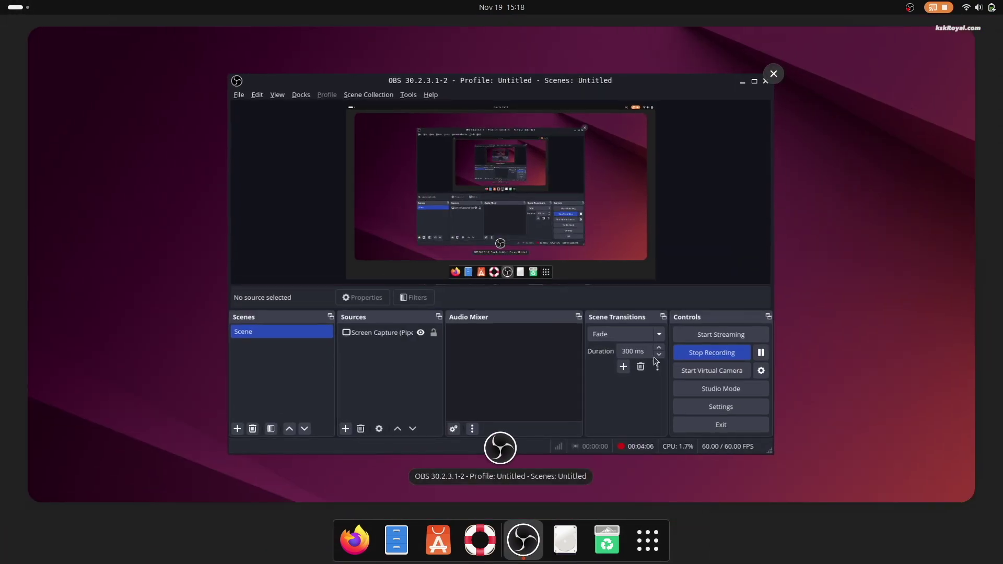
scroll(590, 340, "down", 1)
left_click(679, 287)
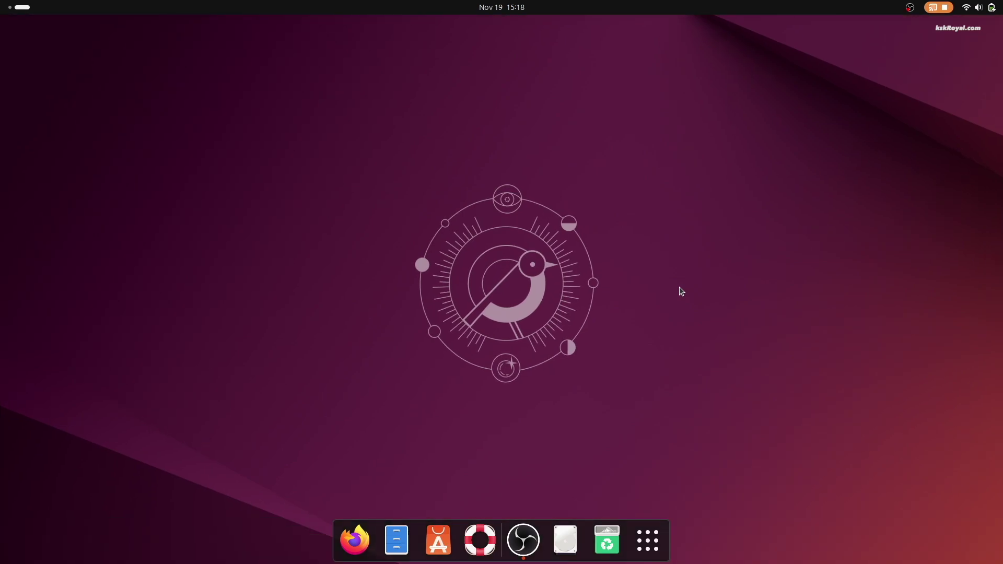
key("super")
type("time")
key("Return")
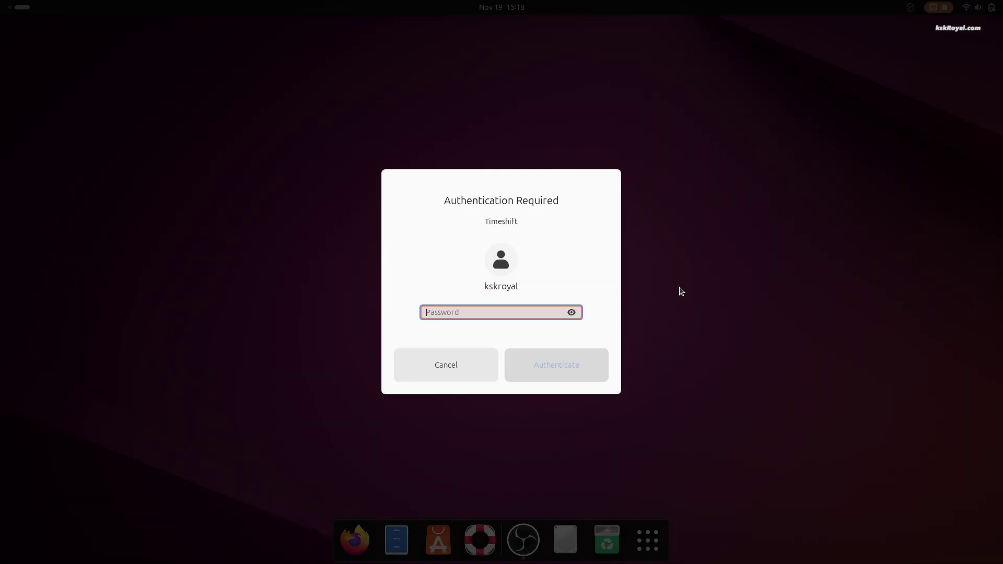
type("k")
key("Return")
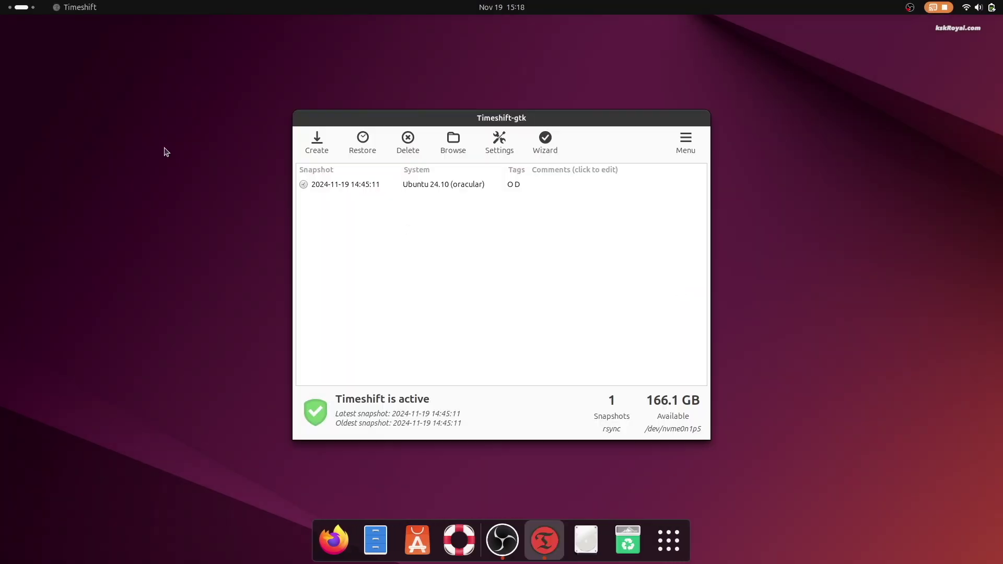
left_click(305, 184)
left_click(358, 143)
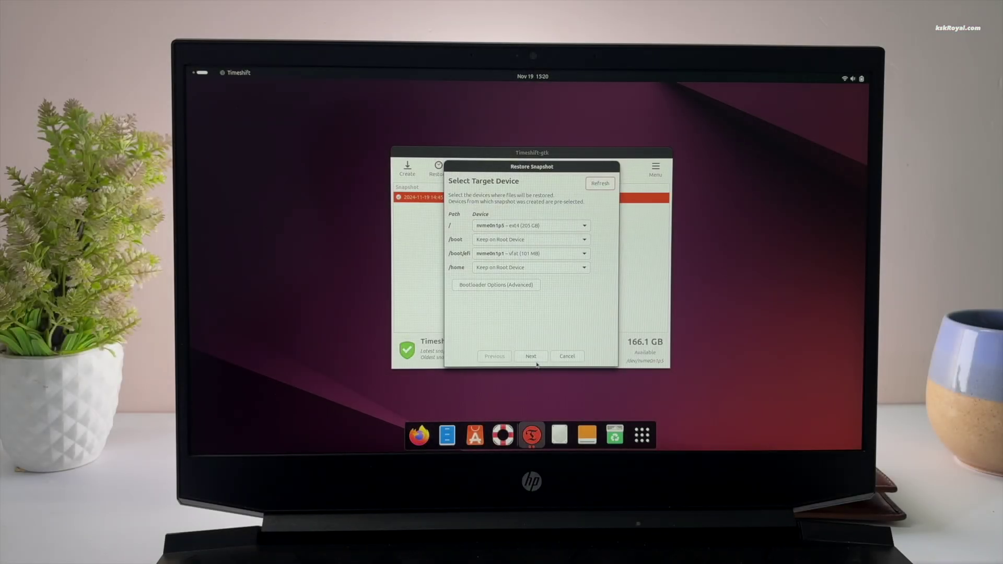
left_click(531, 356)
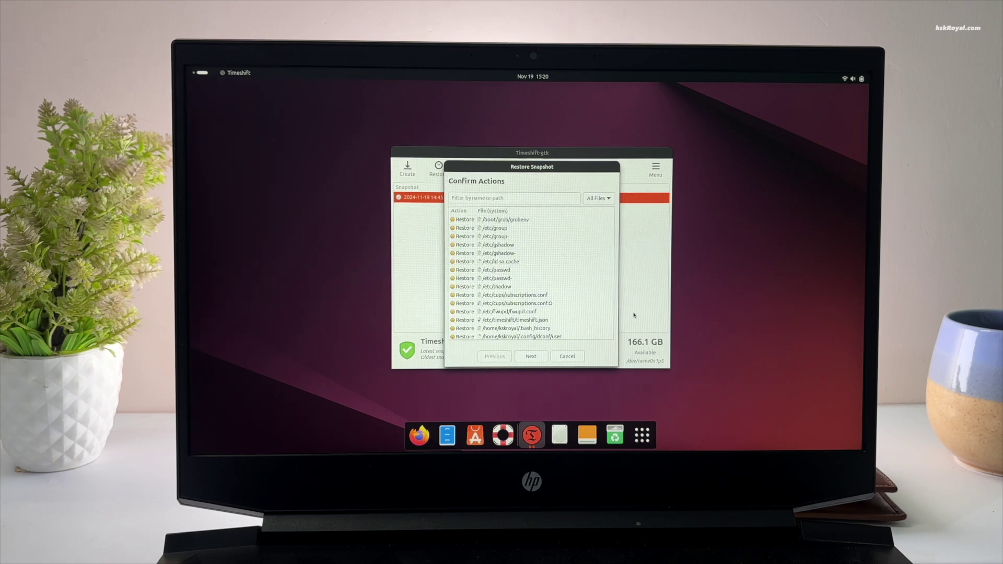
left_click(533, 358)
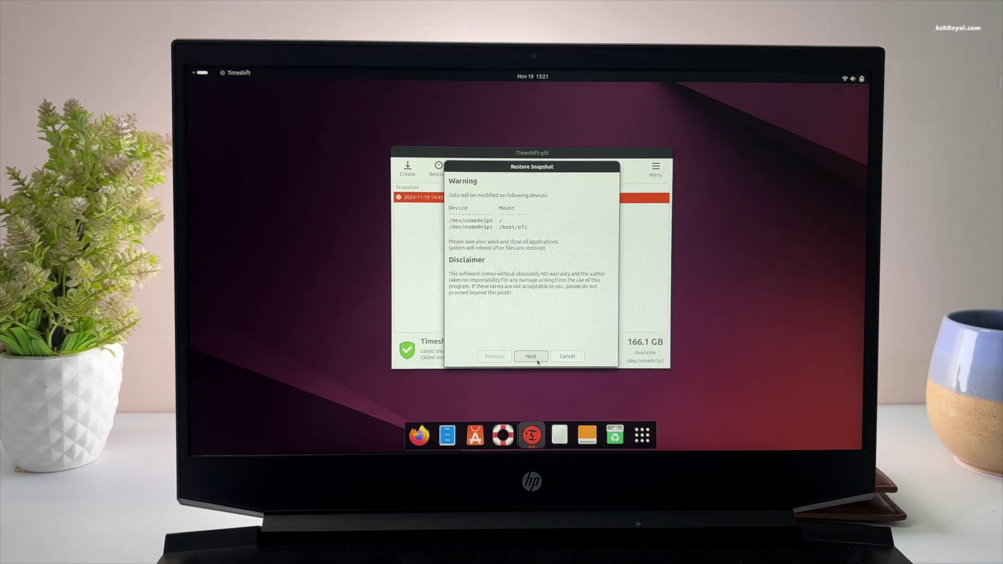
left_click(538, 360)
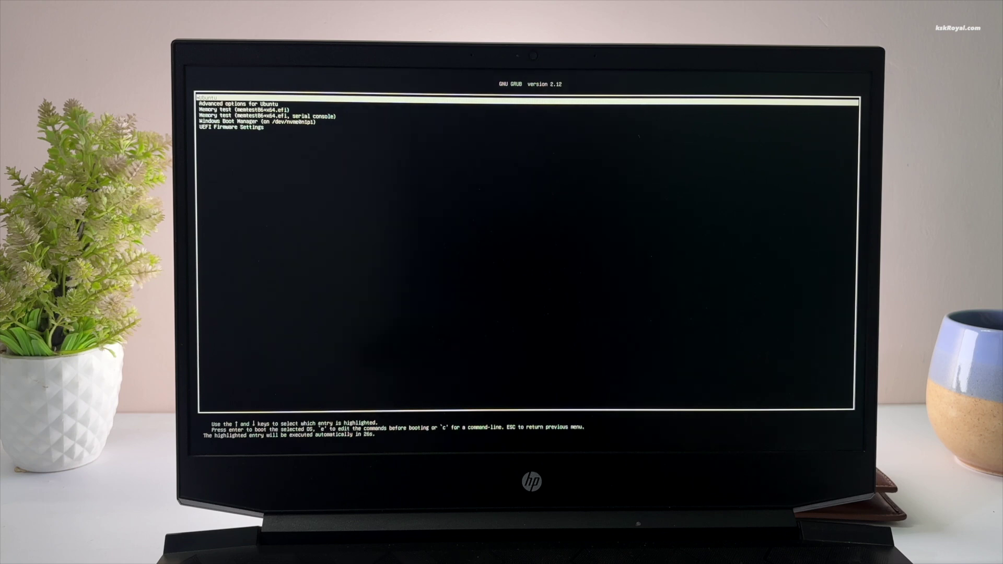
Step: Boot into the restored Ubuntu and check the default icons in the app grid
key("Return")
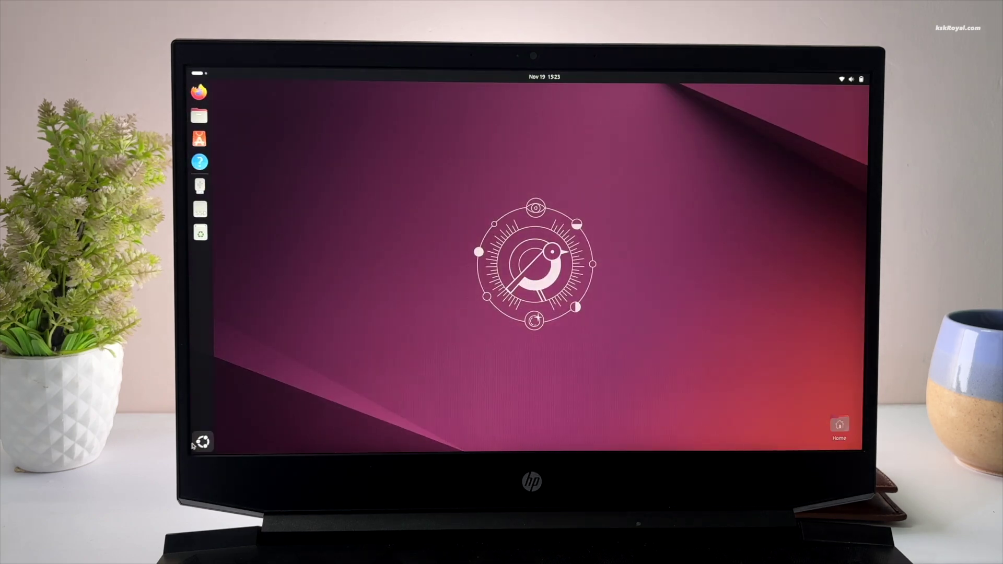
left_click(203, 442)
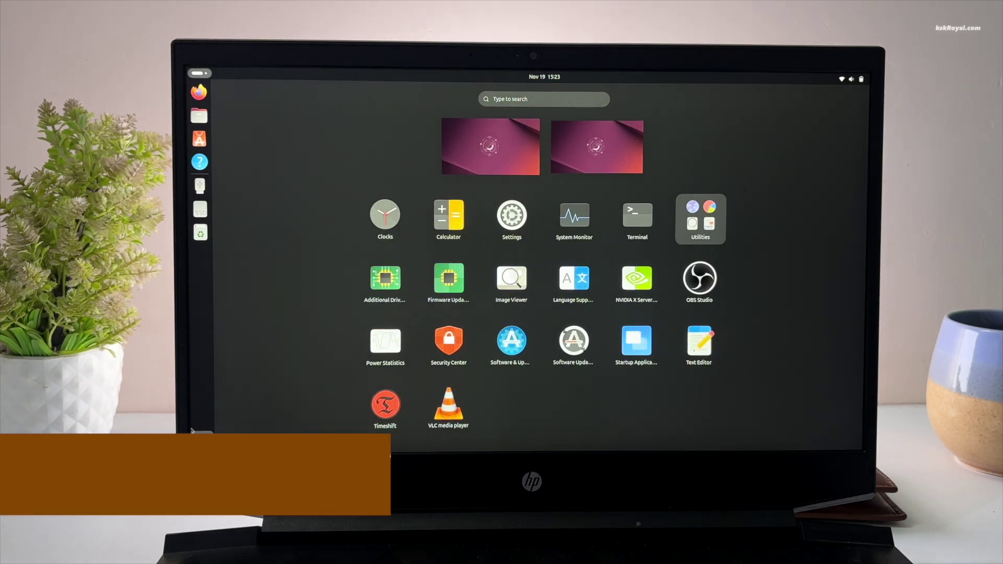
left_click(480, 164)
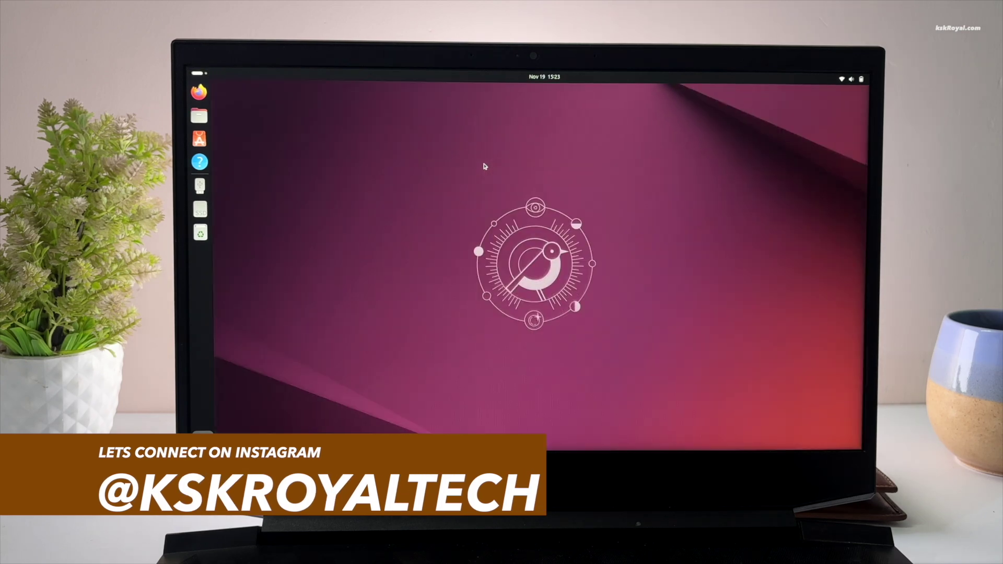
Step: Review the default Activities overview, then bring up the system quick settings menu
key("super")
scroll(528, 301, "down", 1)
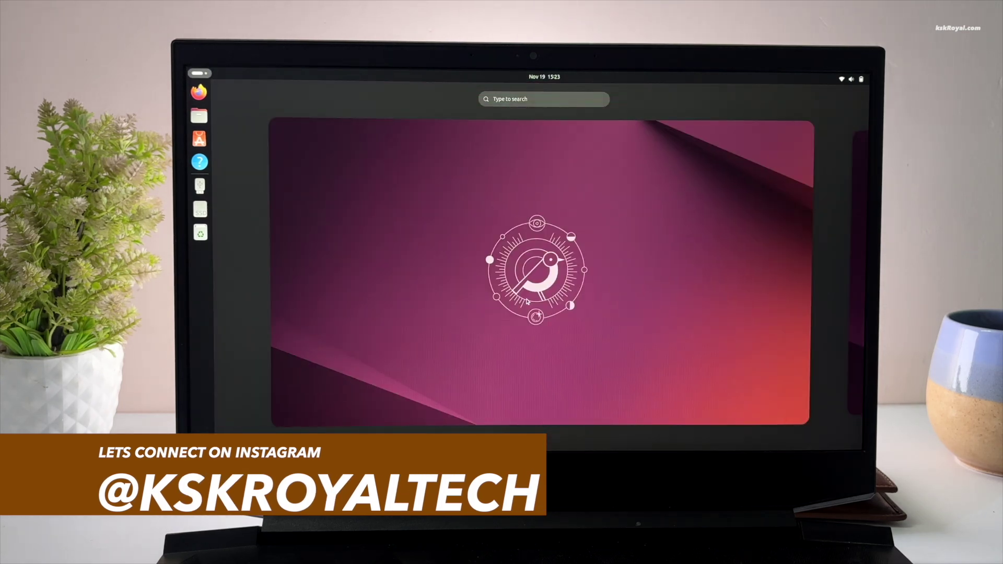
scroll(528, 302, "up", 1)
left_click(528, 301)
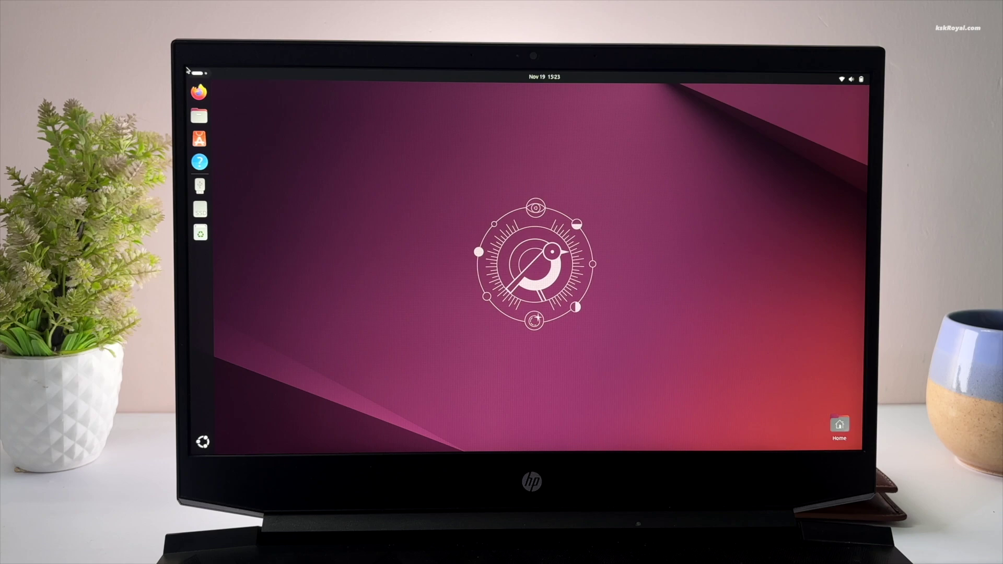
key("super")
scroll(439, 279, "down", 1)
left_click(852, 79)
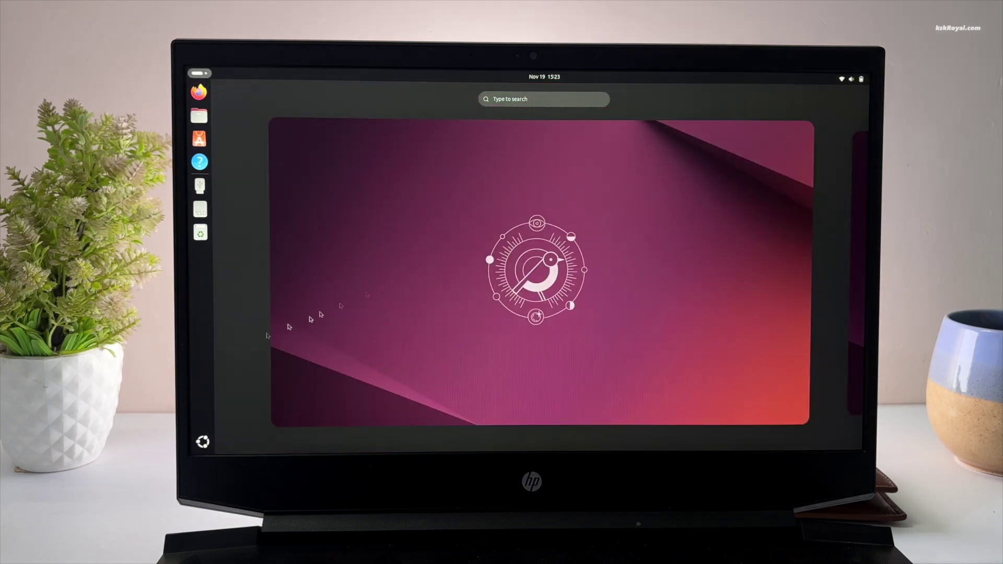